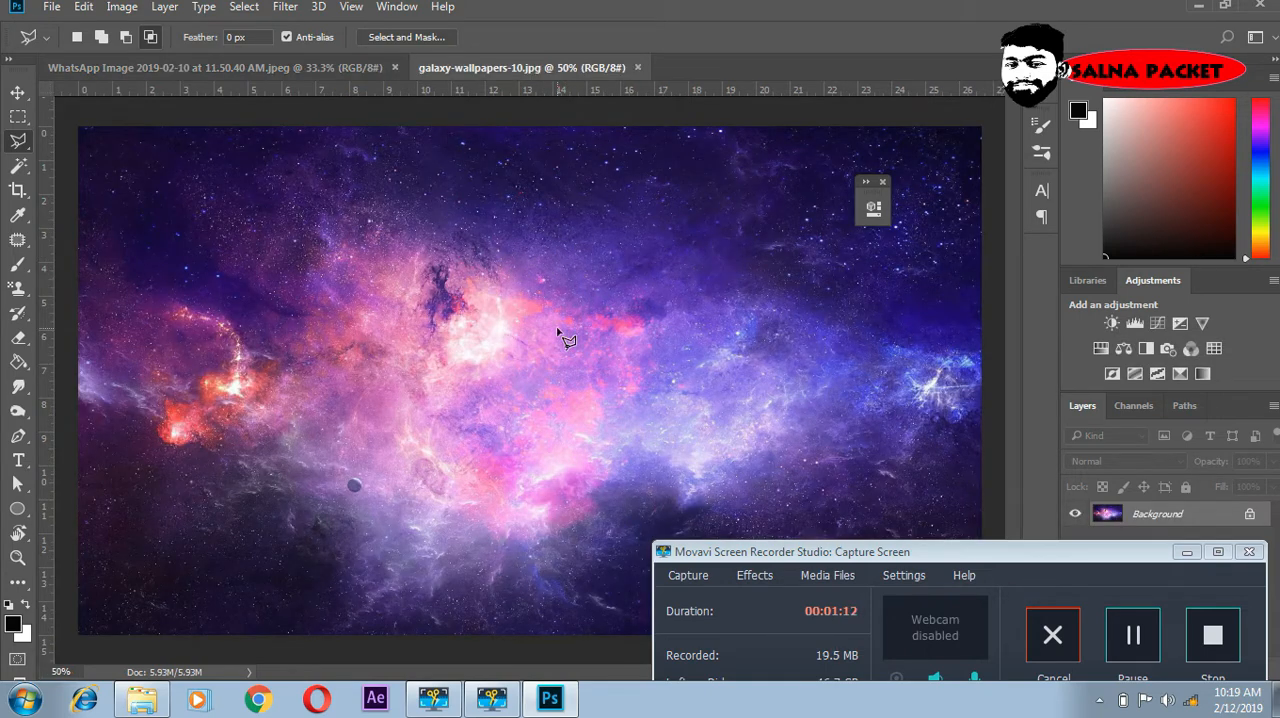
- Make a rectangular selection about 8.8 by 8.7 in around the head and shoulders in the portrait photo
left_click(380, 66)
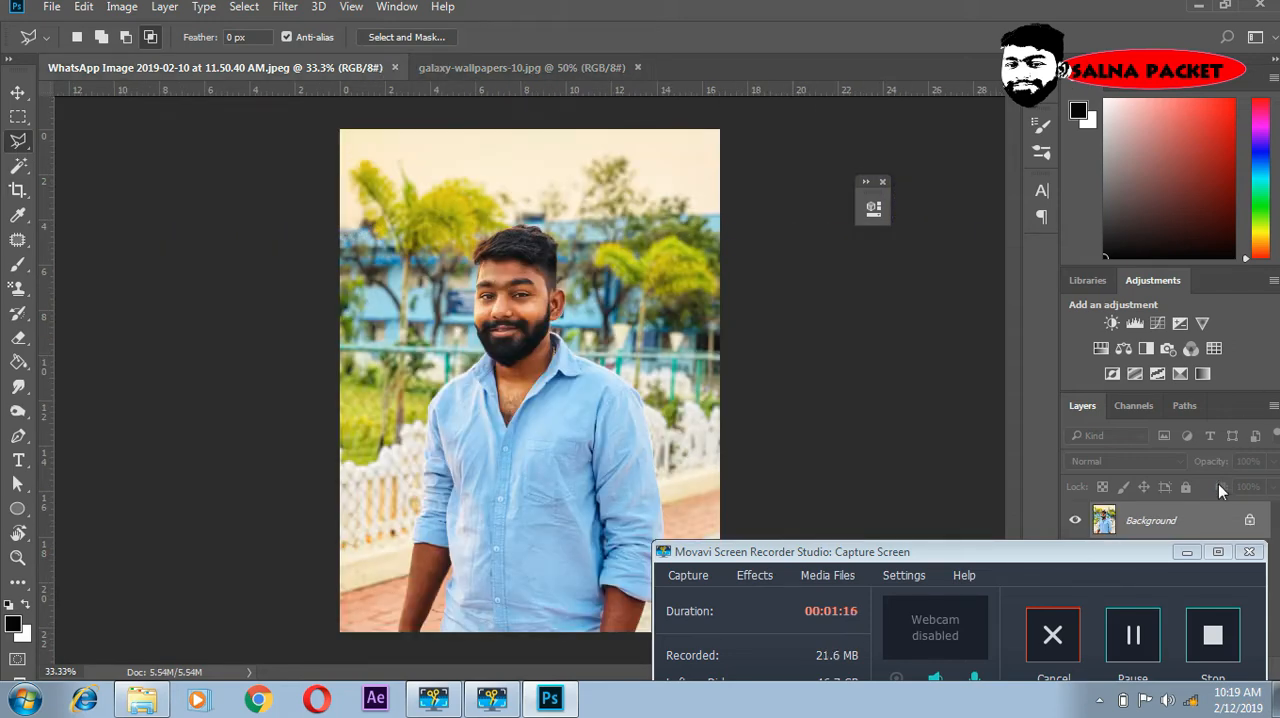
left_click(18, 116)
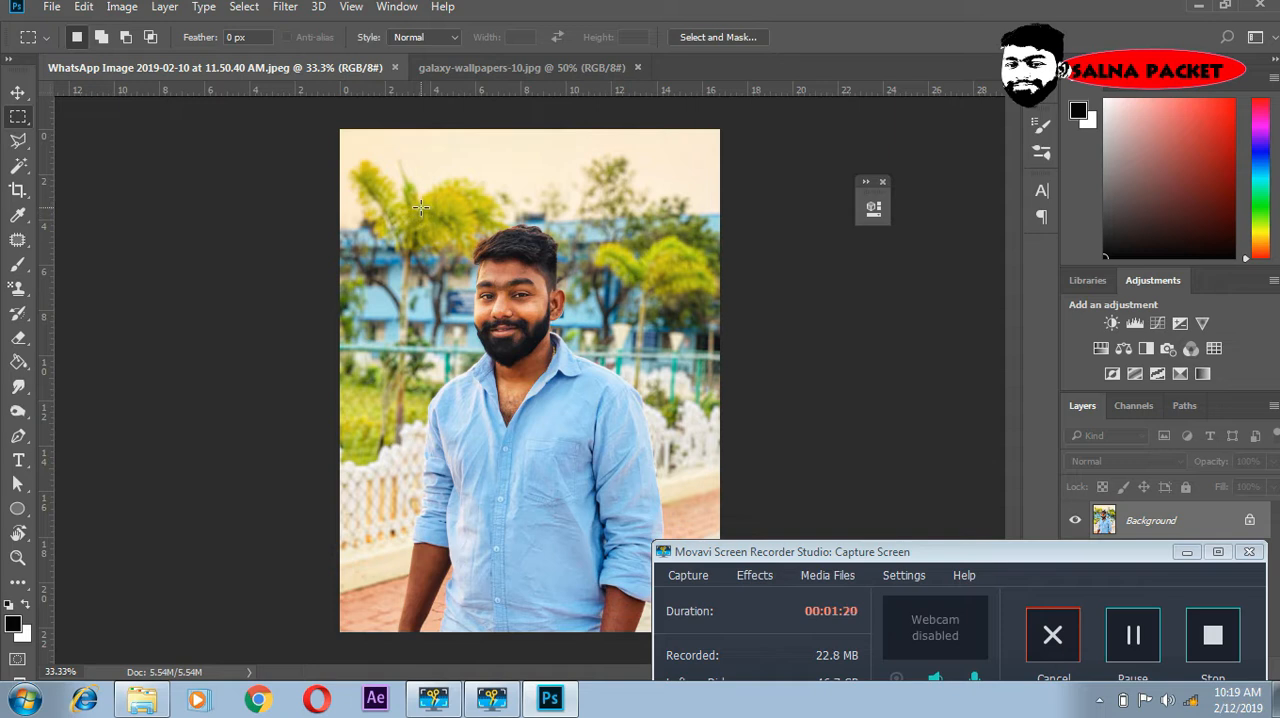
left_click_drag(421, 209, 618, 405)
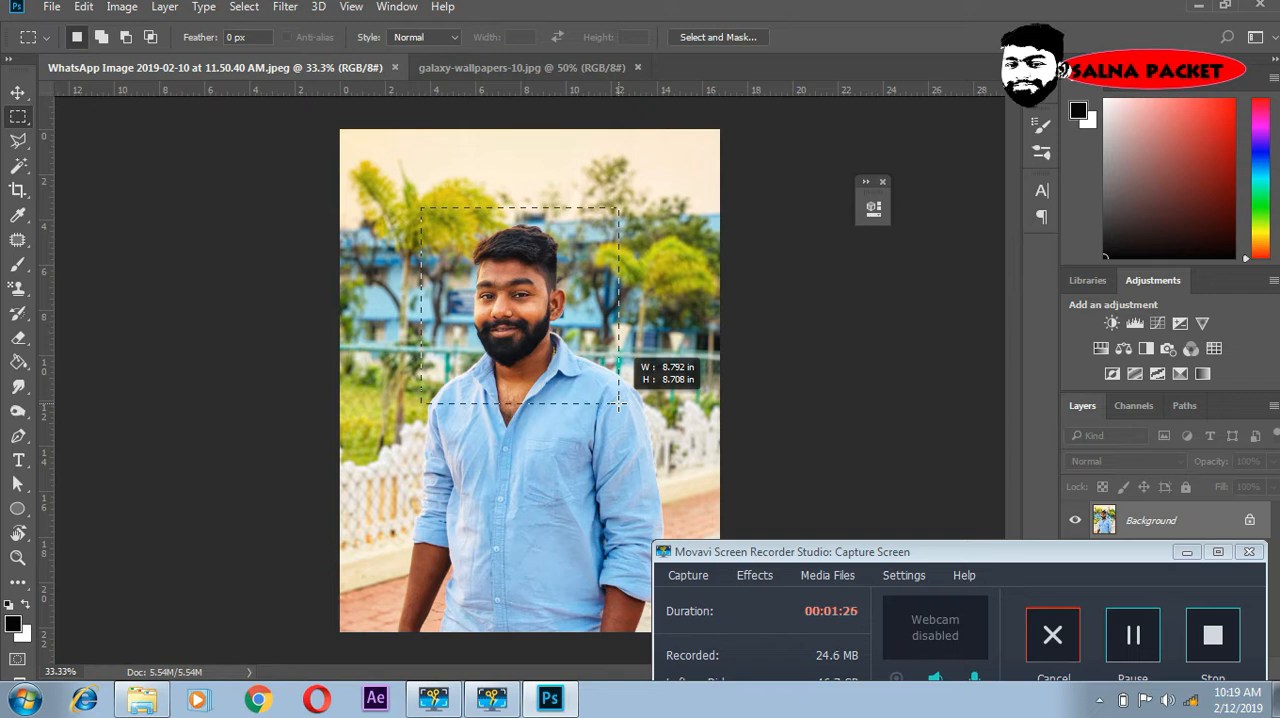
left_click_drag(618, 403, 619, 404)
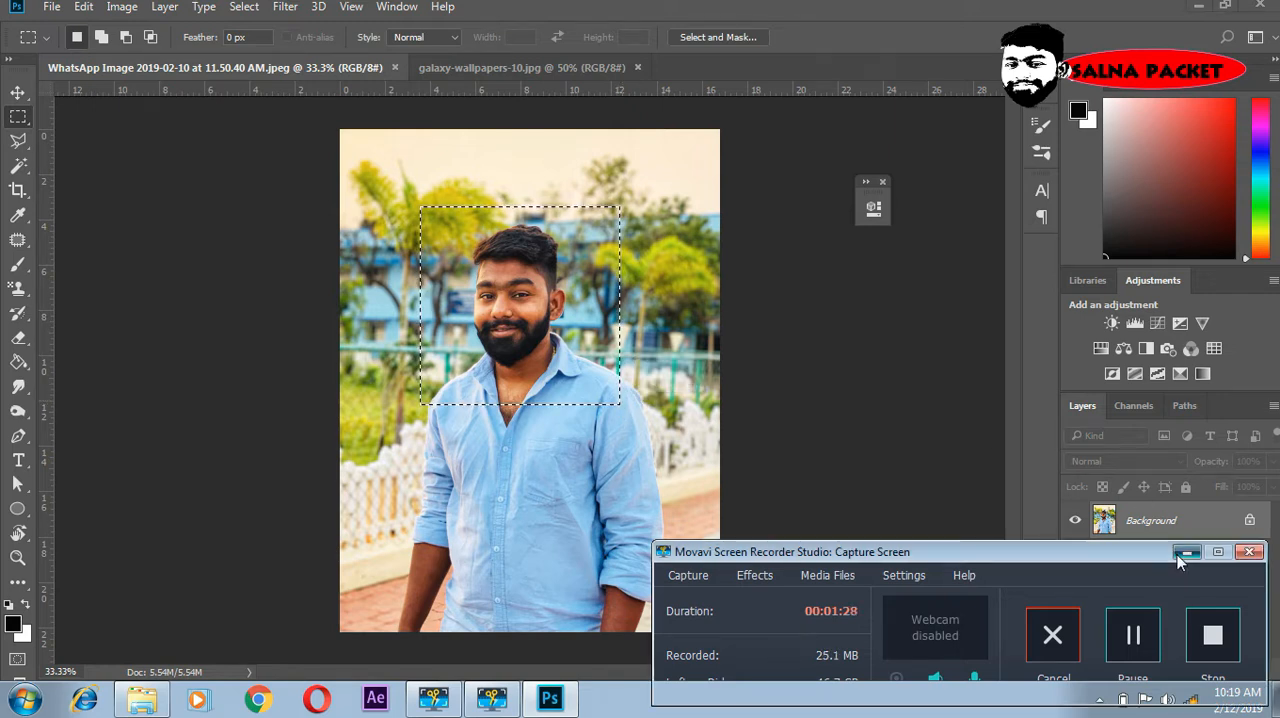
left_click(1249, 551)
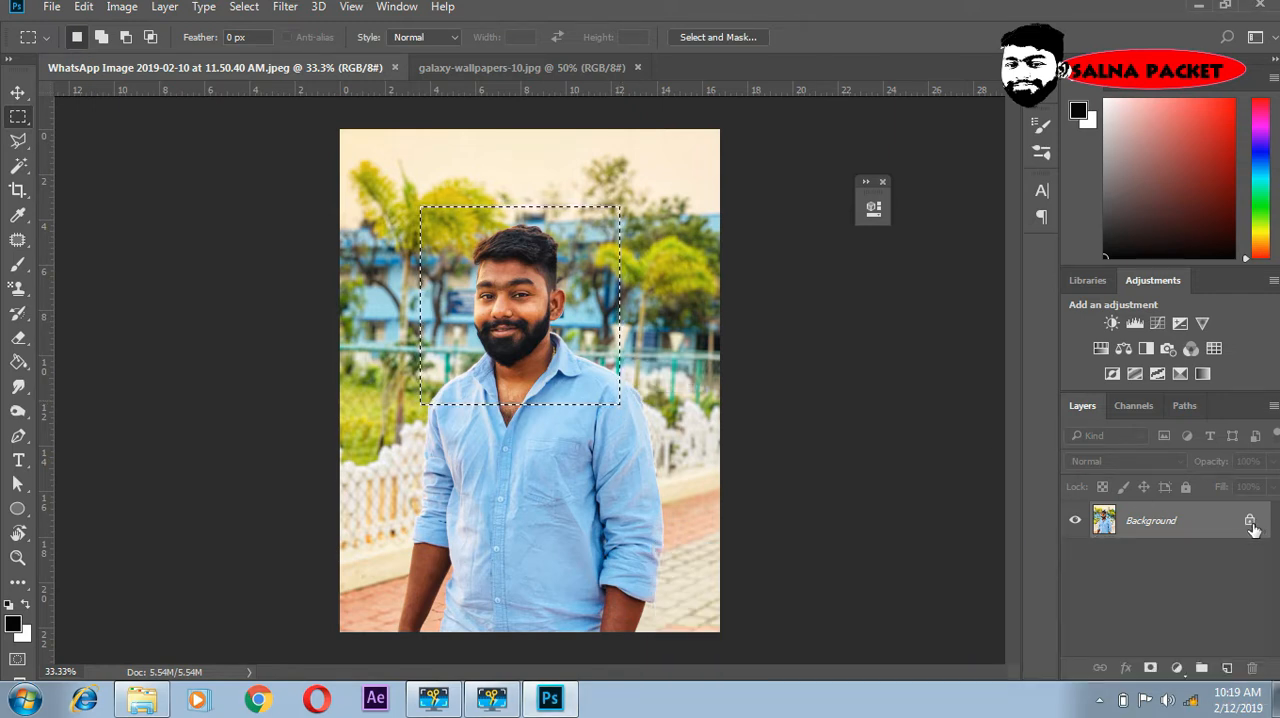
- Unlock the background so the selected head and shoulders can be copied to a new layer, and hide the original photo layer
left_click(1250, 522)
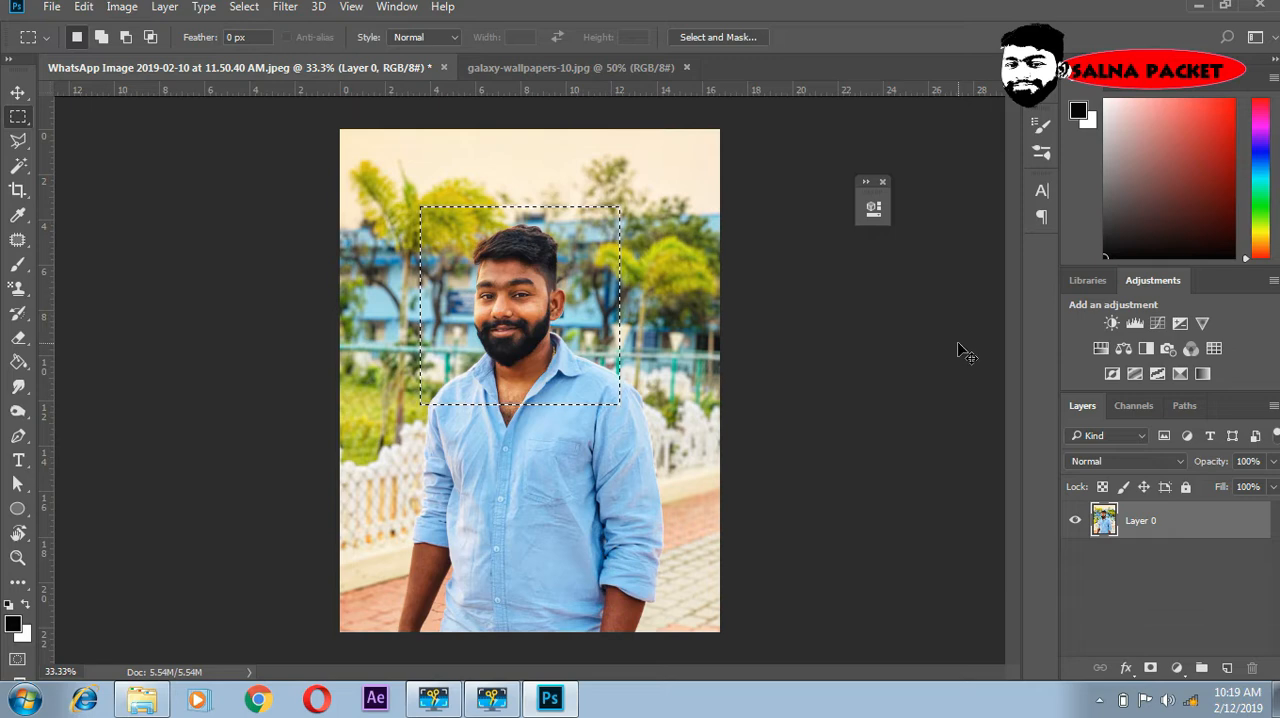
key("ctrl+j")
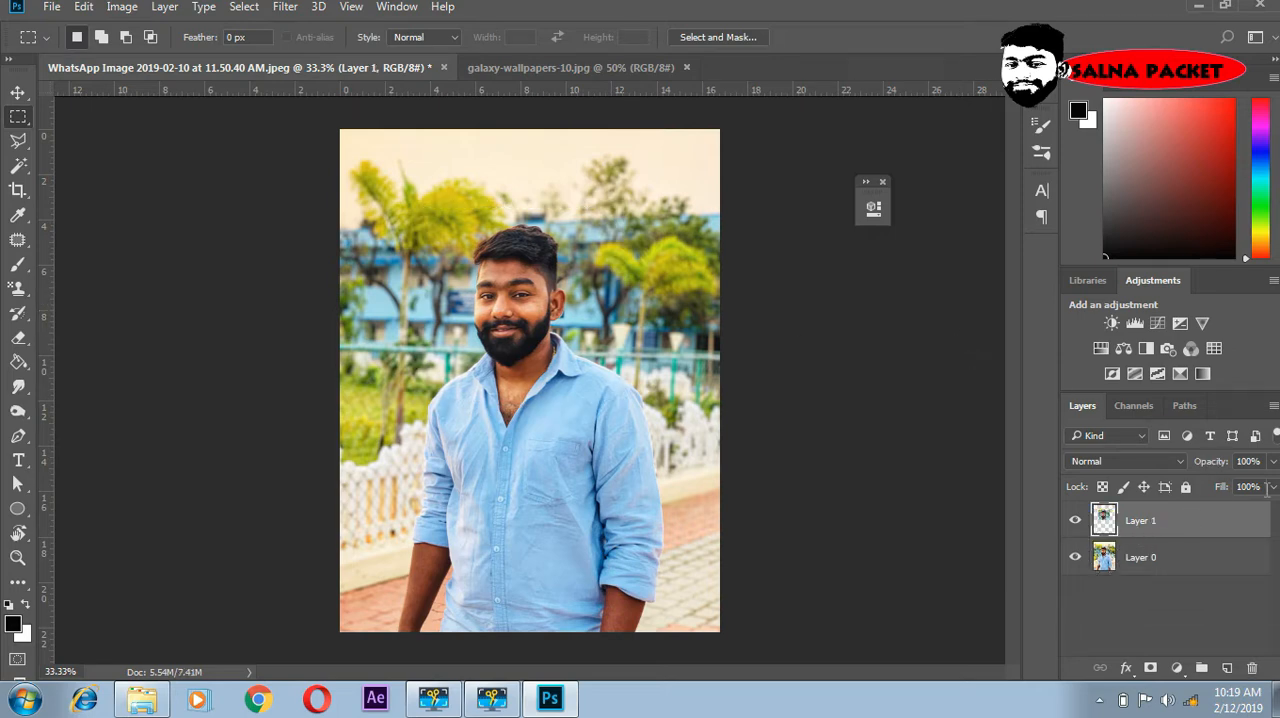
left_click(1075, 558)
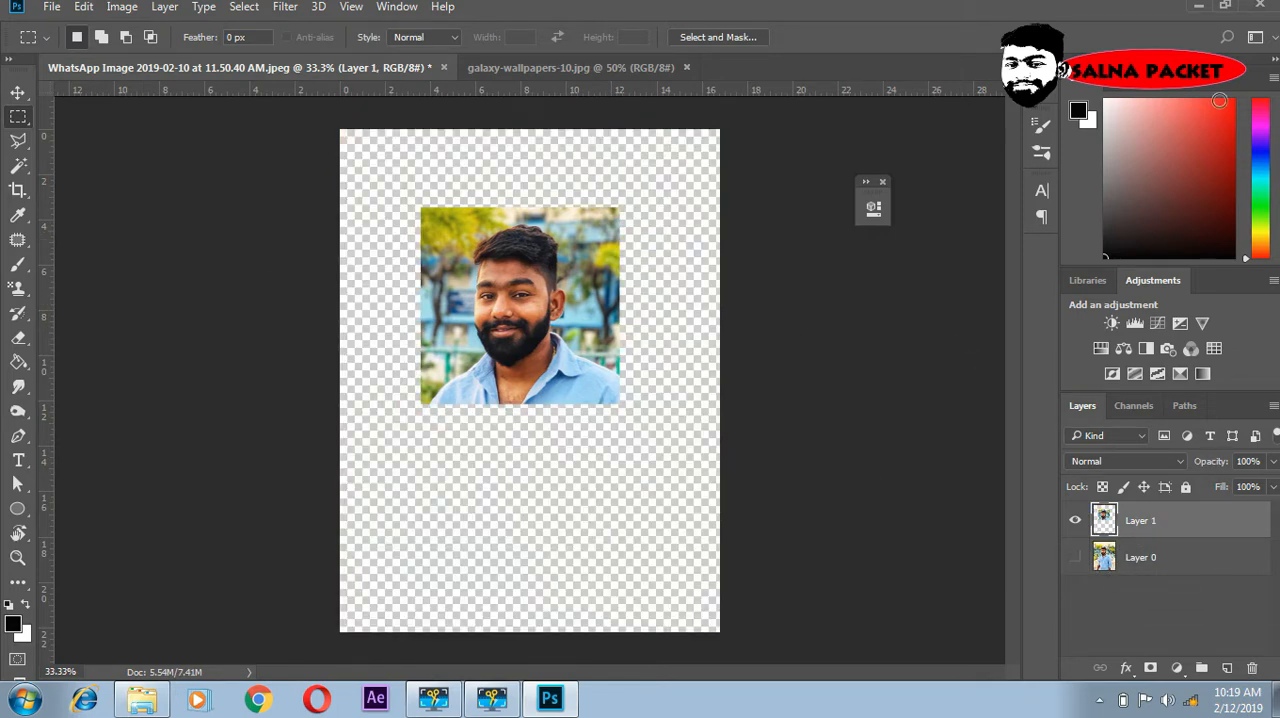
- Enlarge the copied portrait to about 165% width and 174% height and centre it horizontally on the canvas
left_click(20, 93)
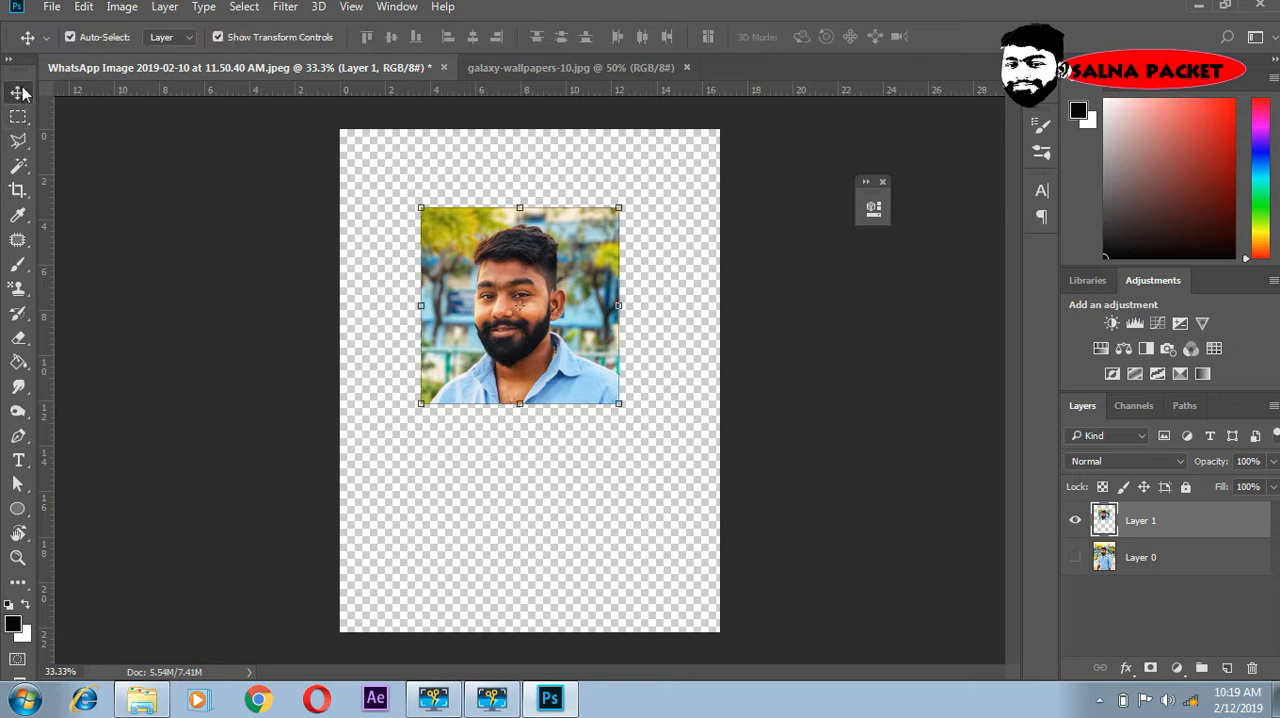
left_click_drag(614, 409, 766, 549)
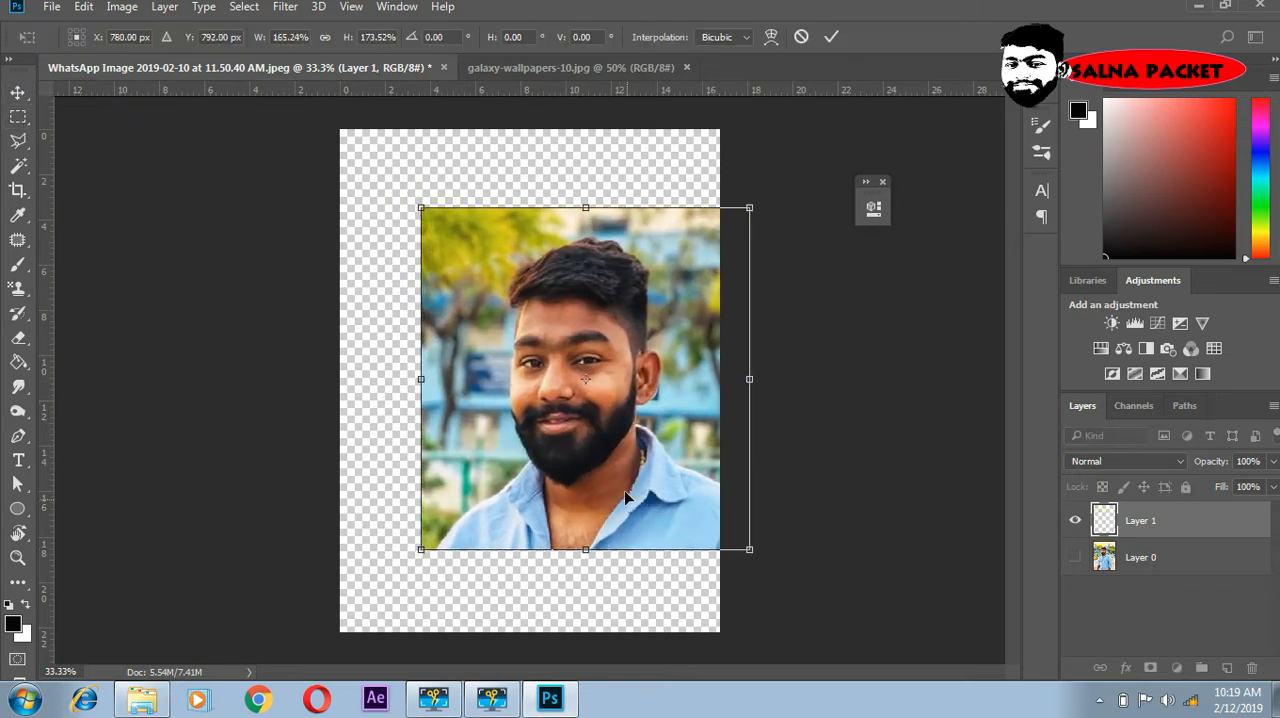
left_click_drag(587, 482, 520, 447)
key("Return")
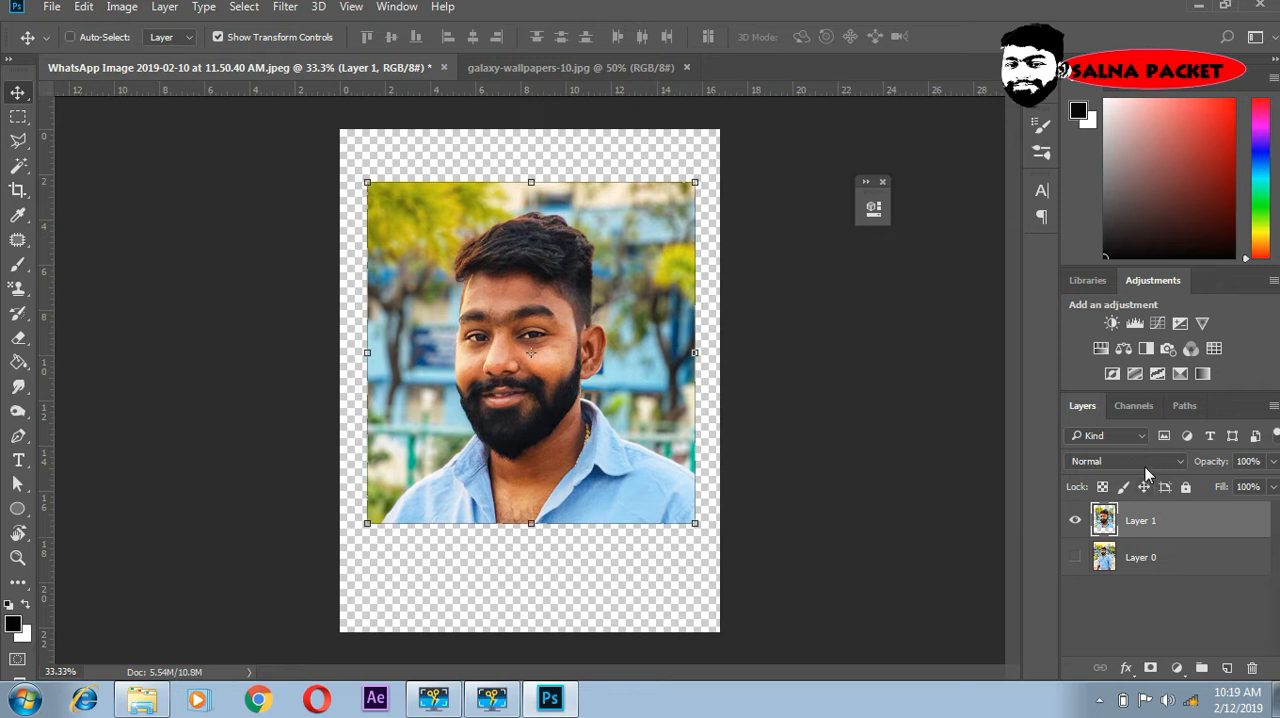
- Duplicate the enlarged portrait layer four times
key("ctrl+j")
key("ctrl+j")
key("ctrl+j")
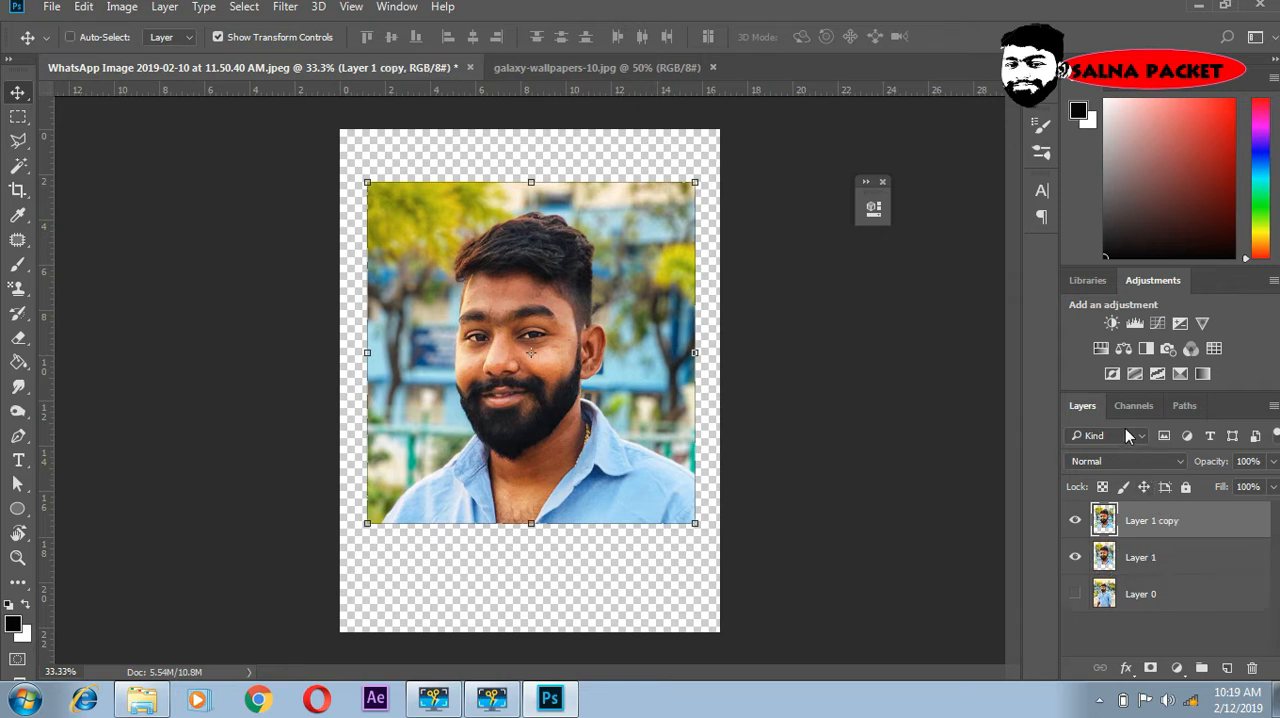
key("ctrl+j")
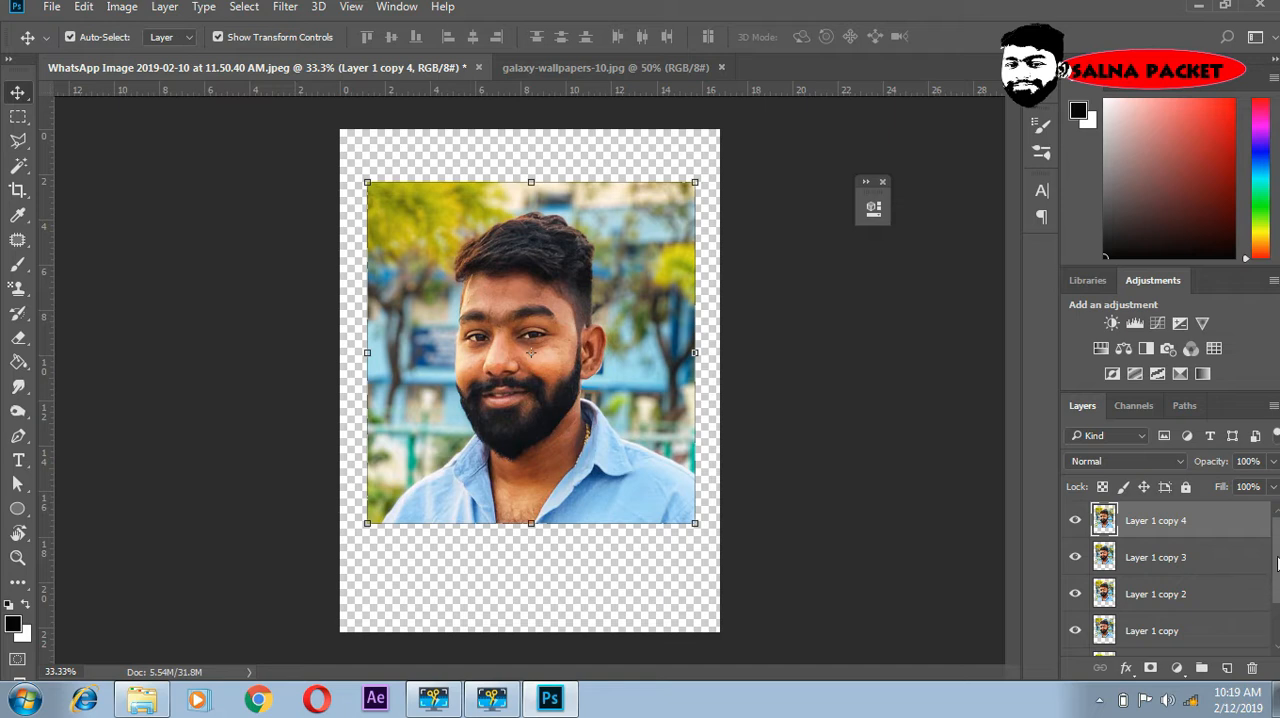
- Hide the four portrait copies and make Layer 1 the active layer
left_click_drag(1277, 563, 1275, 601)
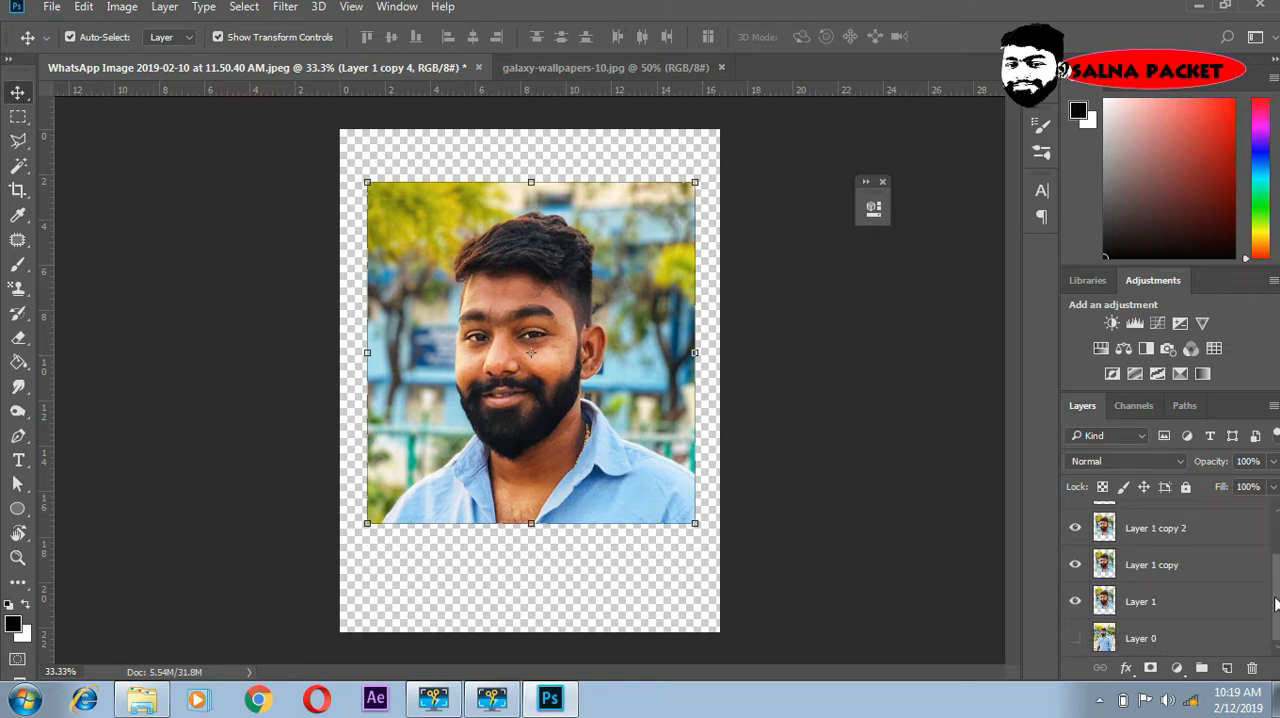
left_click(651, 578)
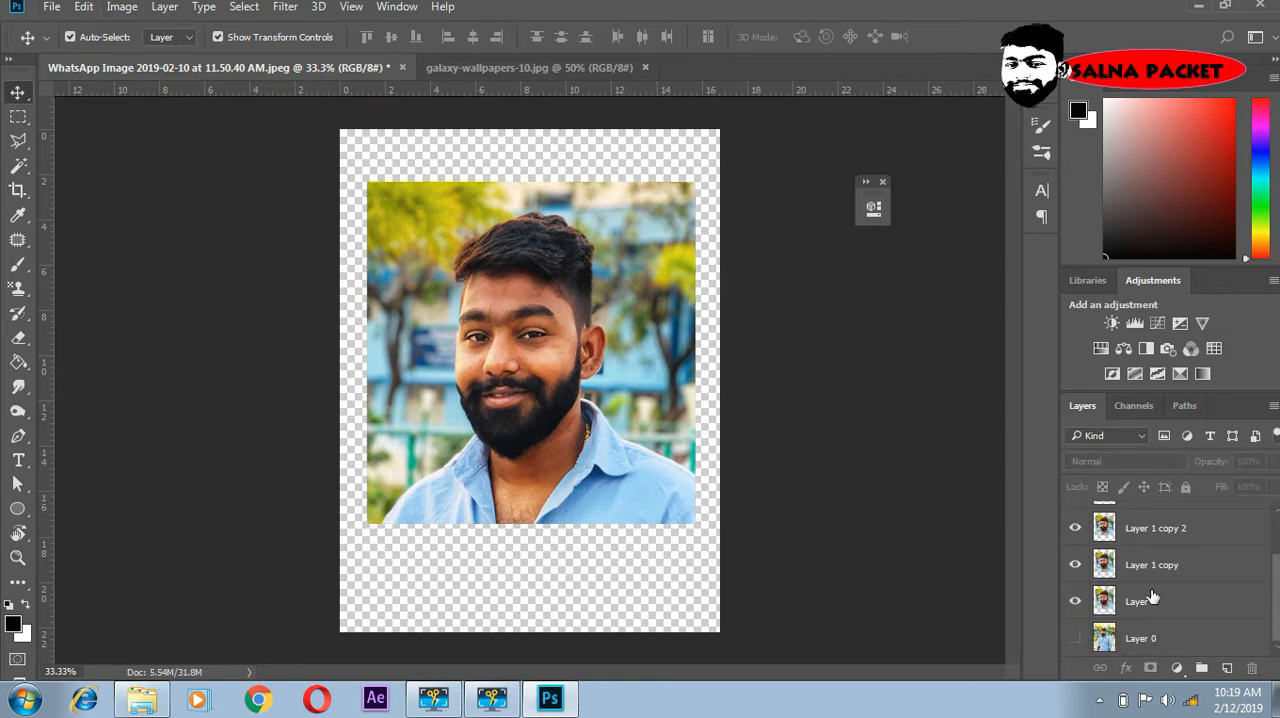
left_click_drag(1074, 570, 1074, 473)
scroll(1186, 548, "down", 2)
left_click(1150, 601)
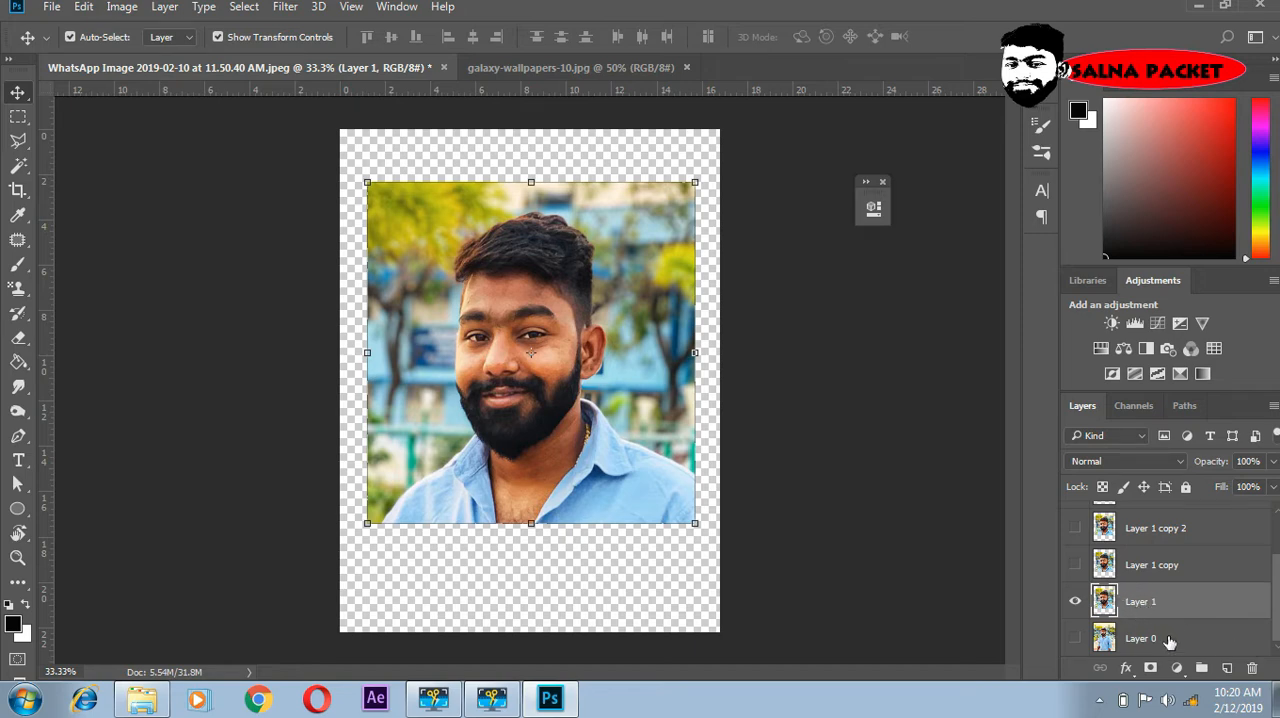
- Apply a Threshold adjustment with level 99 to Layer 1
left_click(135, 10)
mouse_move(181, 55)
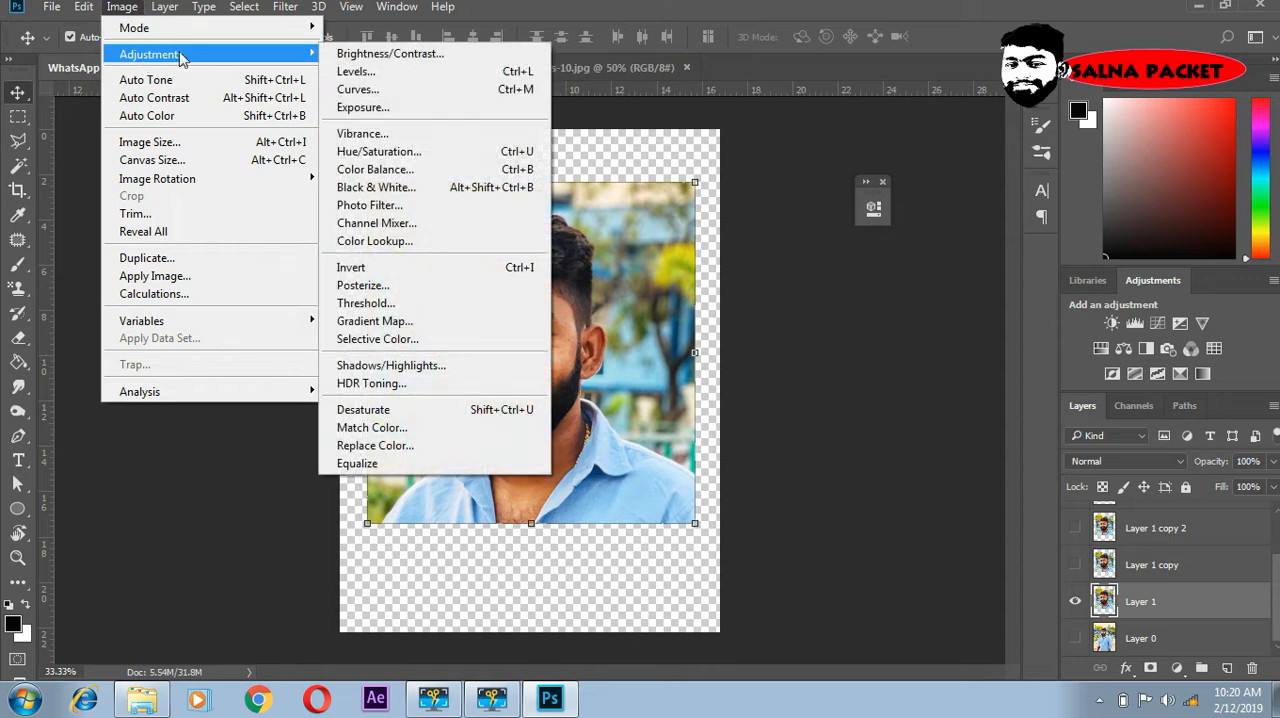
left_click(398, 305)
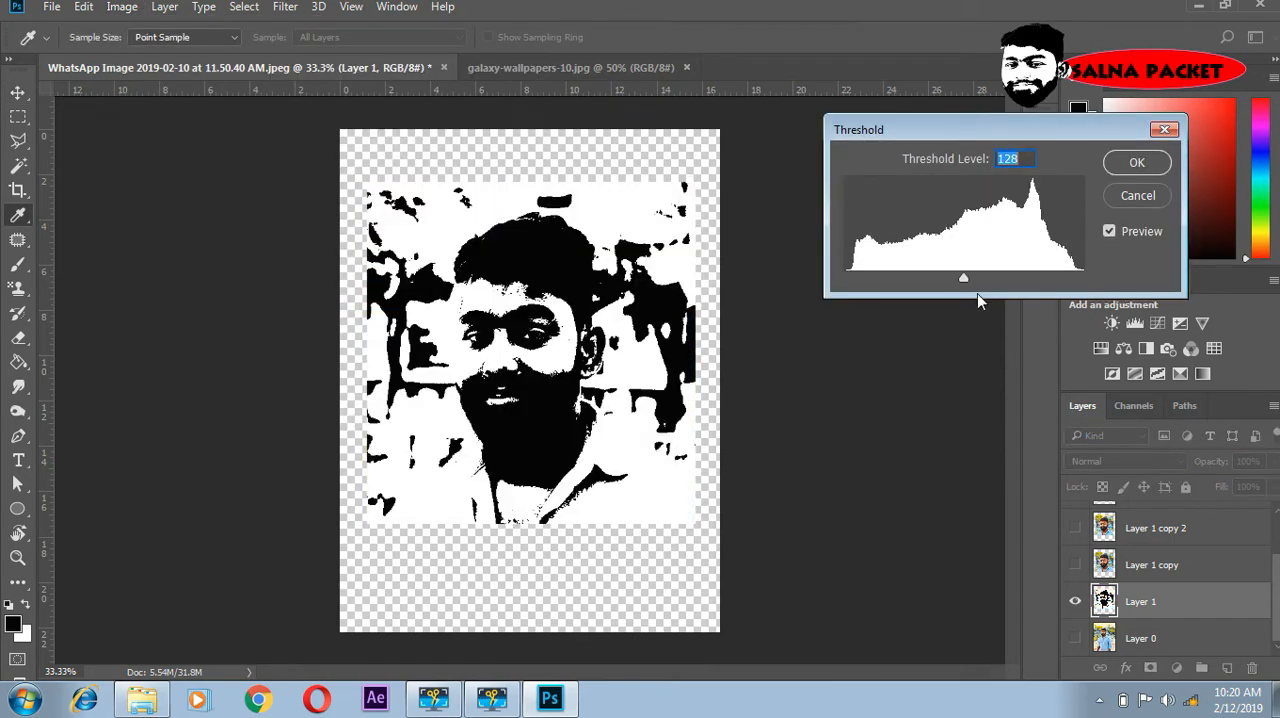
left_click_drag(965, 280, 937, 293)
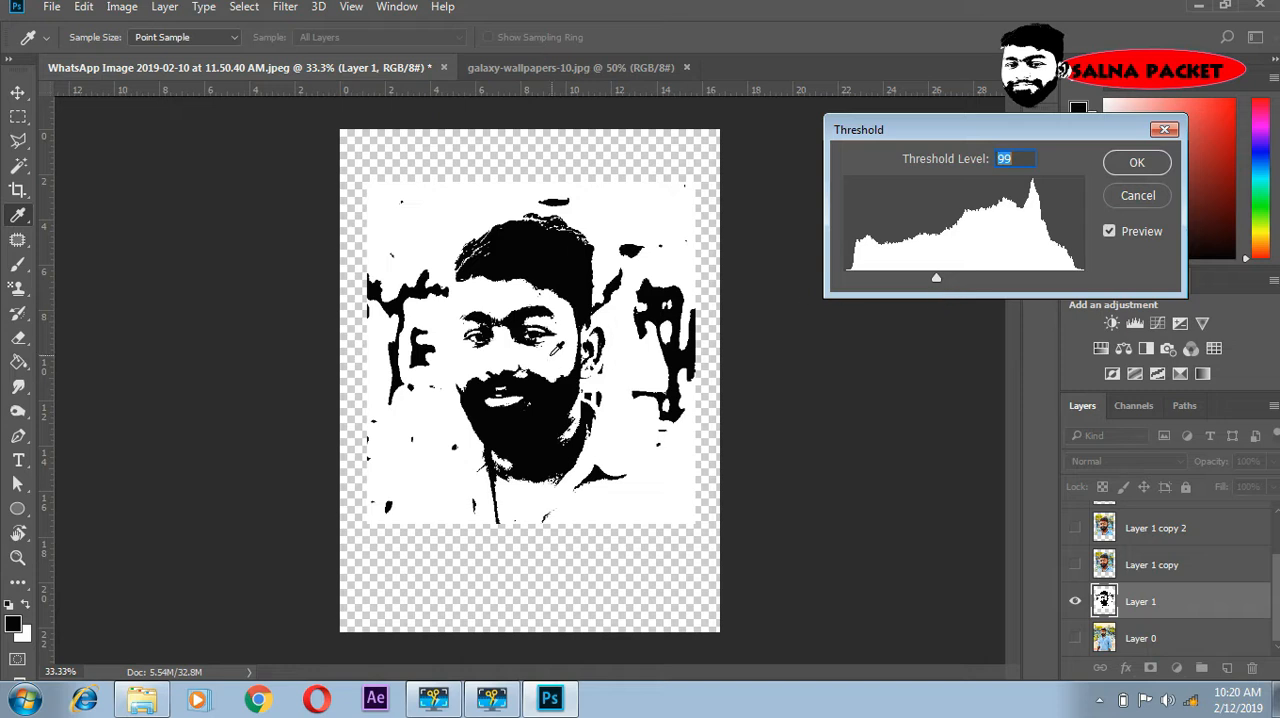
left_click(1136, 165)
key("v")
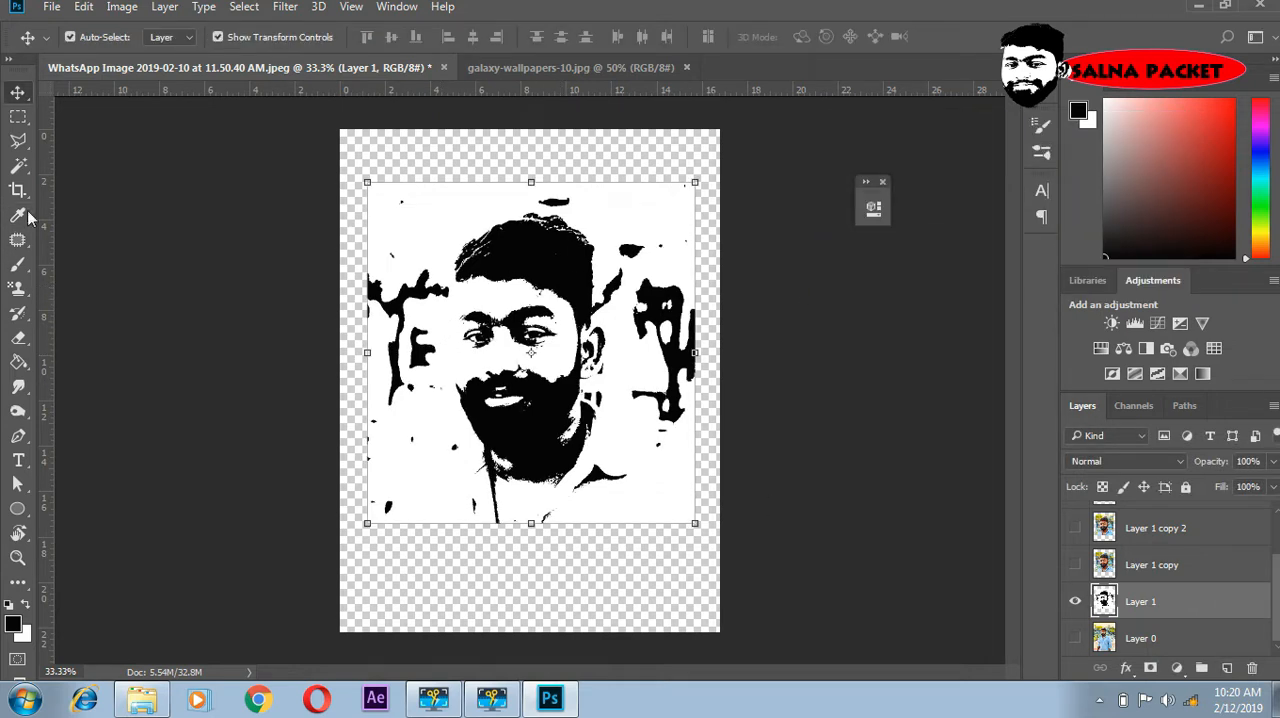
- Draw a closed Pen path around both eyes and eyebrows on the black-and-white portrait
left_click(18, 436)
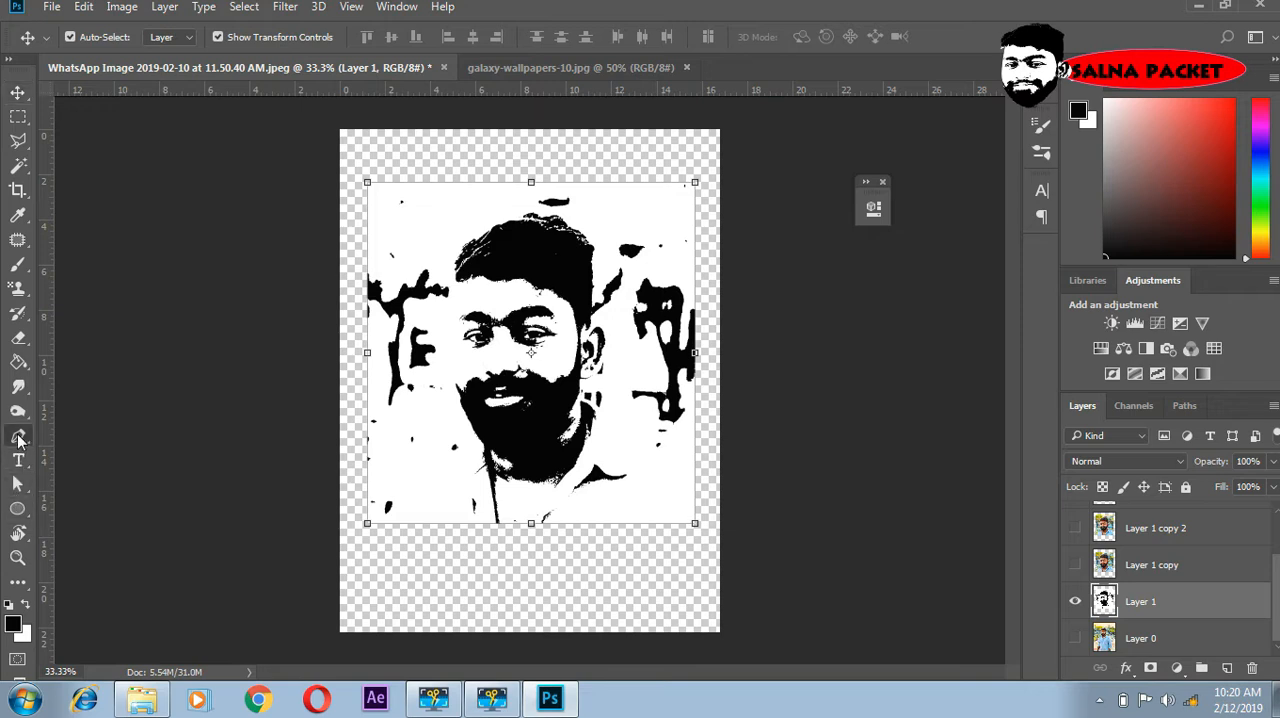
left_click(452, 310)
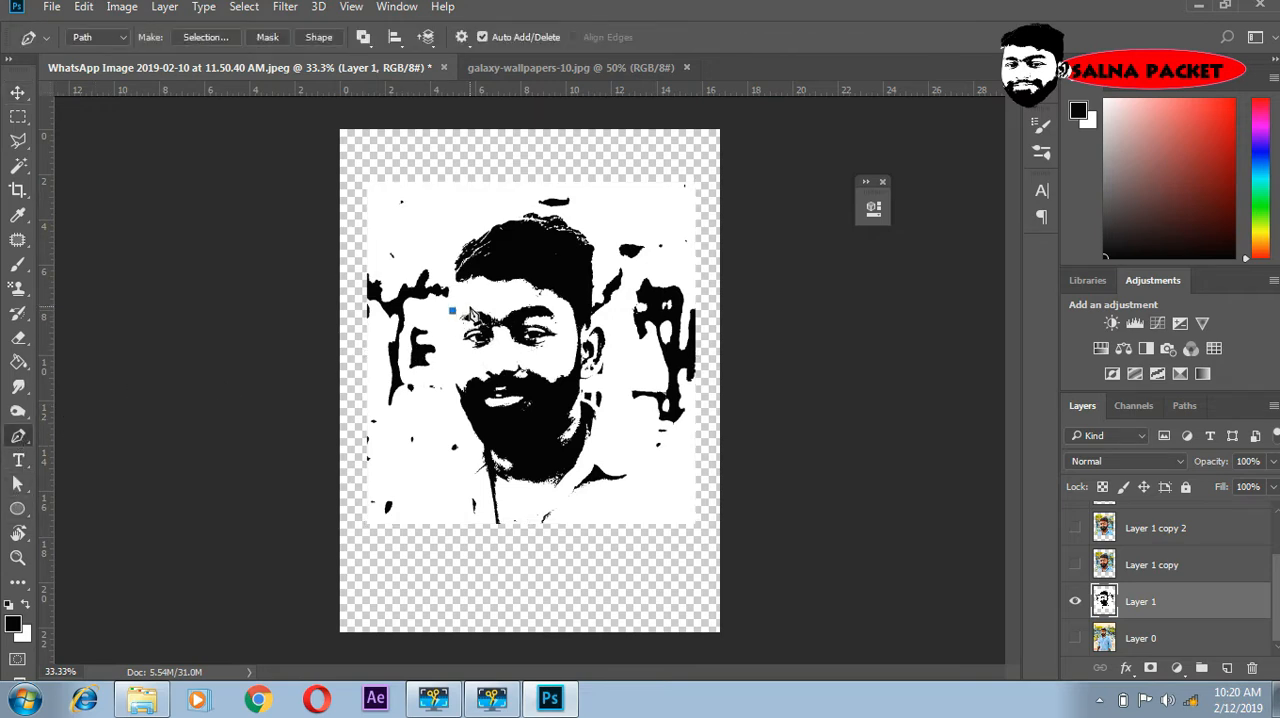
left_click_drag(480, 303, 563, 331)
left_click(536, 298)
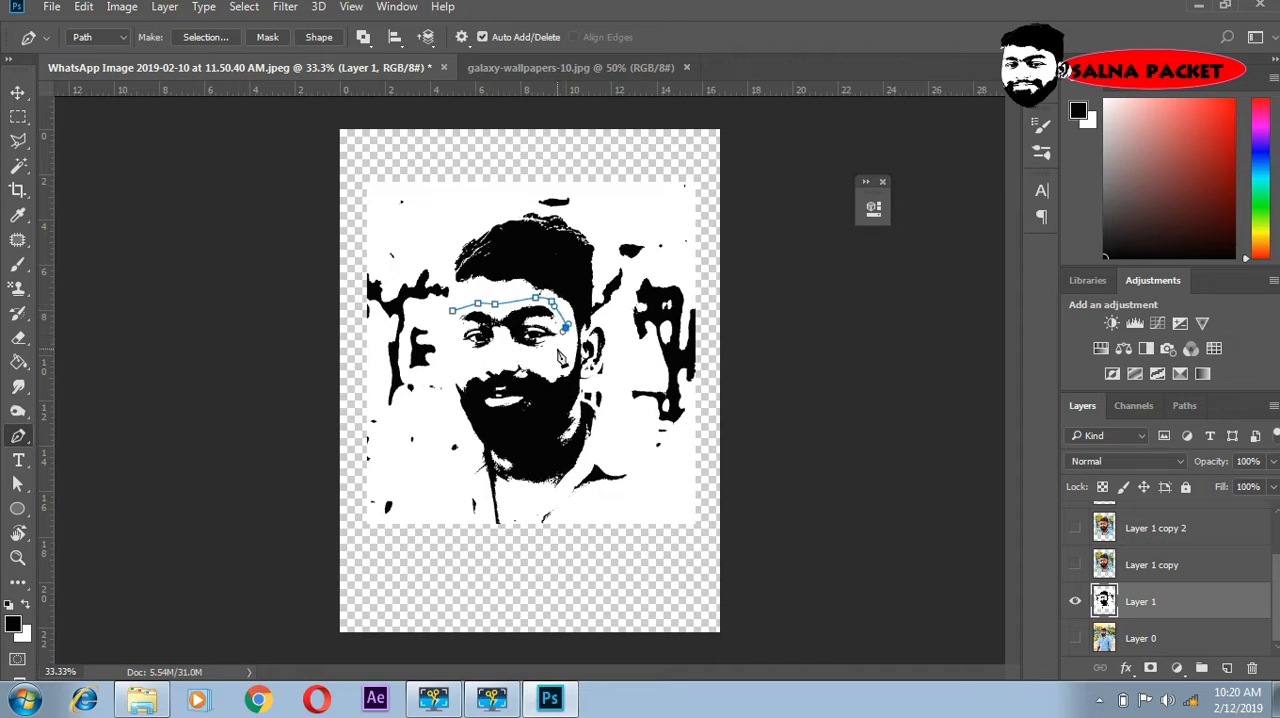
left_click(557, 347)
left_click(527, 352)
left_click(490, 355)
left_click(456, 362)
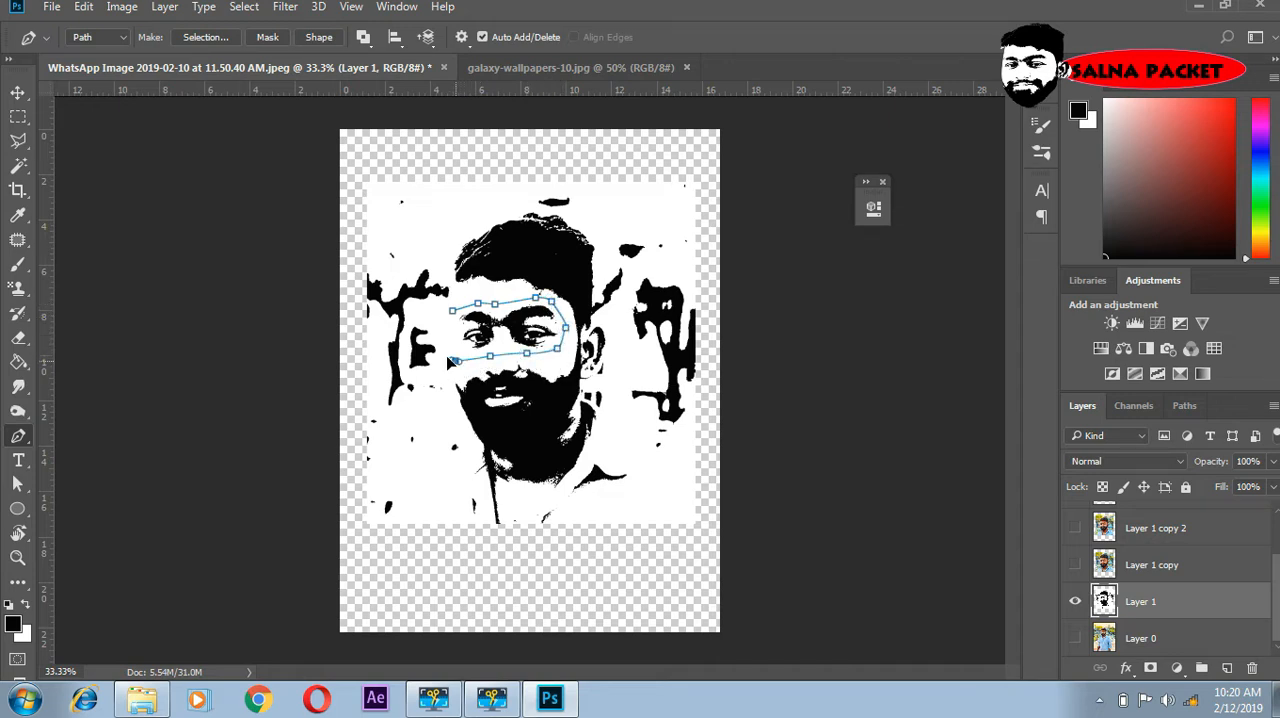
left_click(452, 312)
- Convert the eye path to a new anti-aliased selection with 0 px feather and copy it to a new layer
right_click(500, 334)
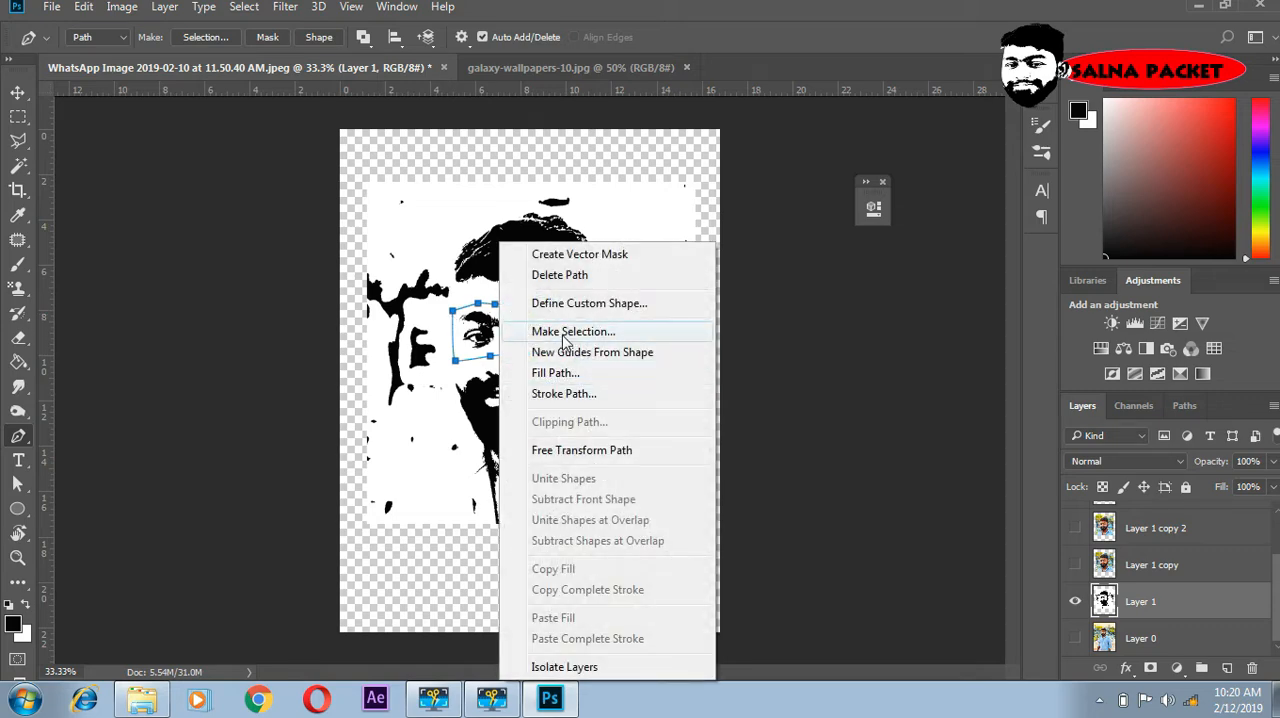
left_click(570, 331)
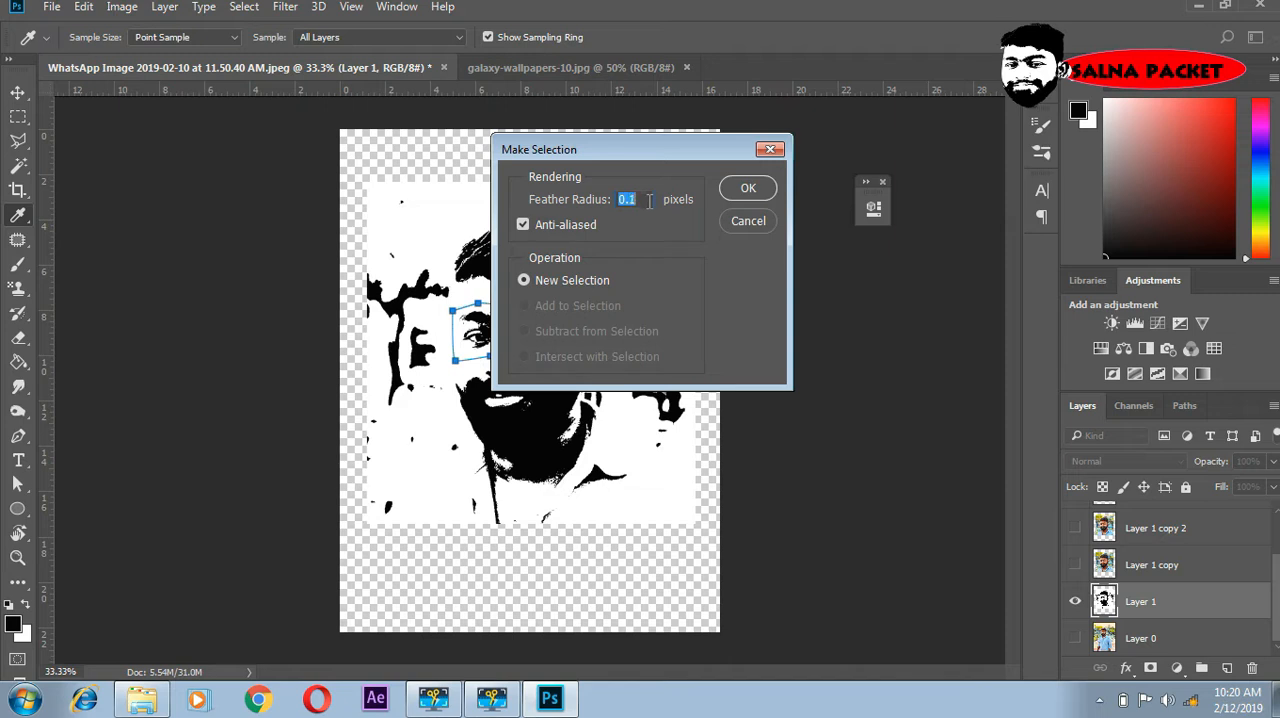
left_click(757, 194)
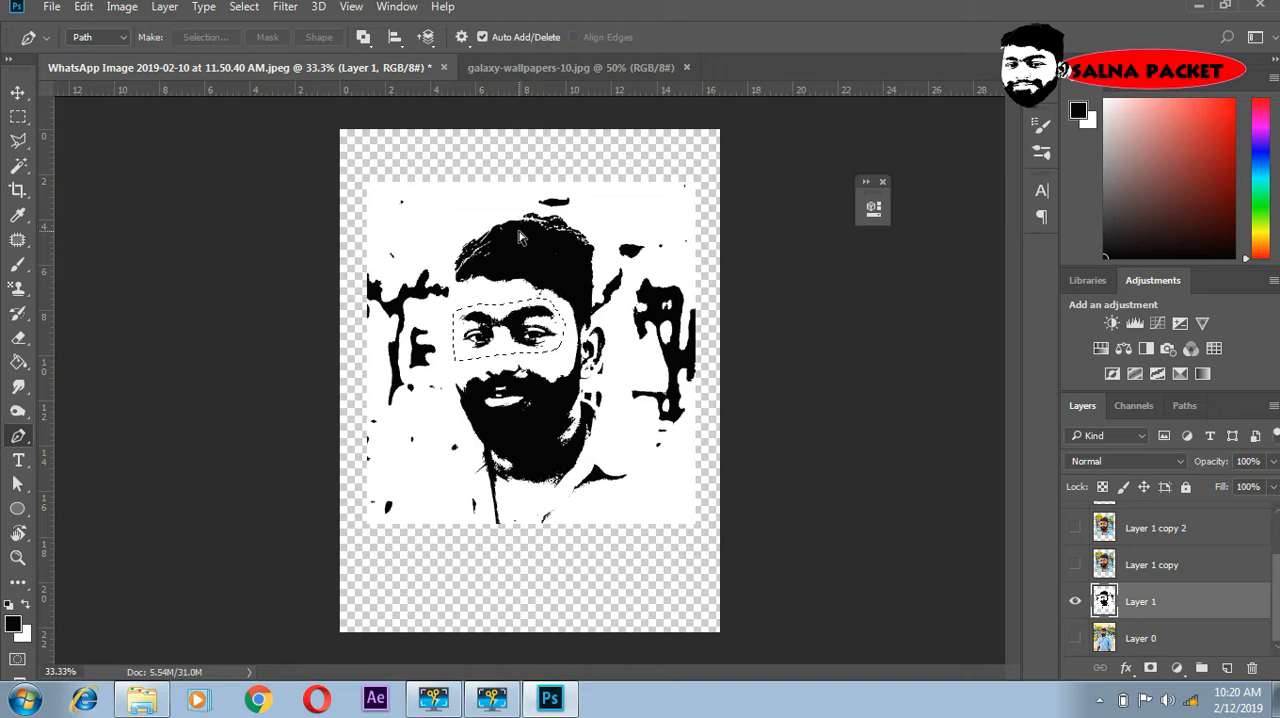
key("ctrl+j")
- Hide Layer 1 and the cut-out eyes layer, and make Layer 1 copy visible and active
left_click(1076, 639)
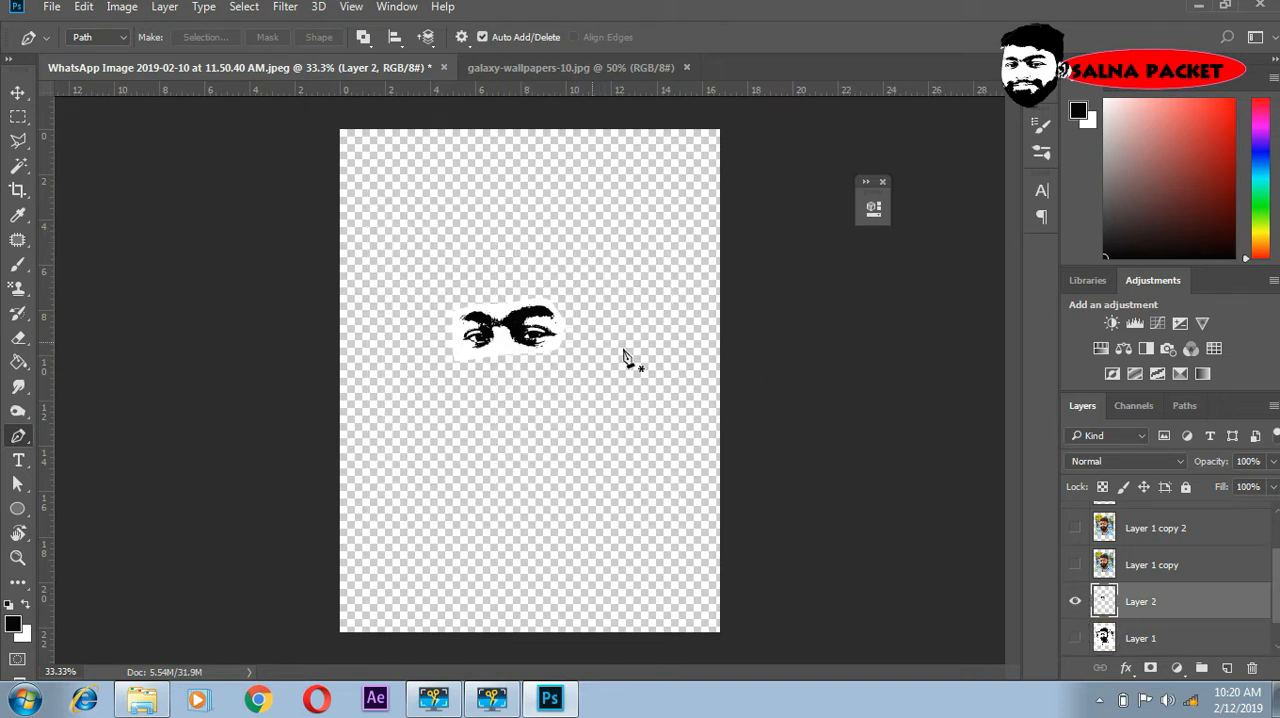
left_click(1077, 603)
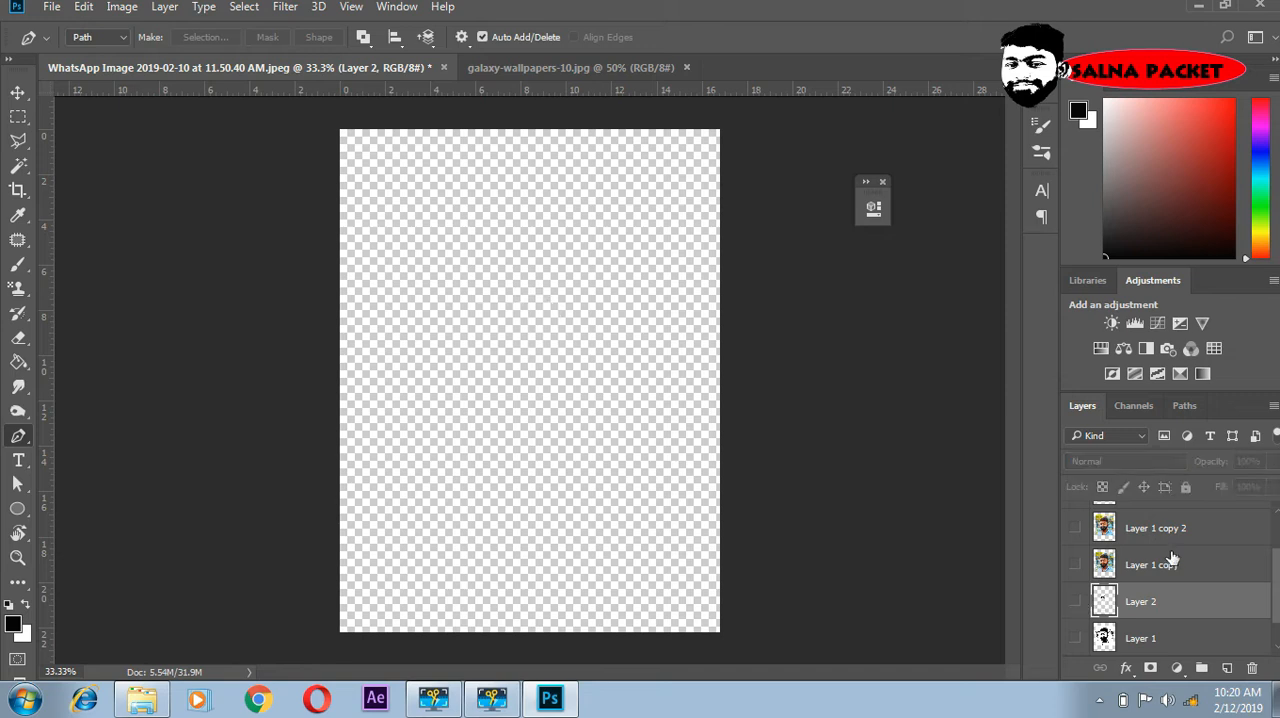
left_click(1146, 566)
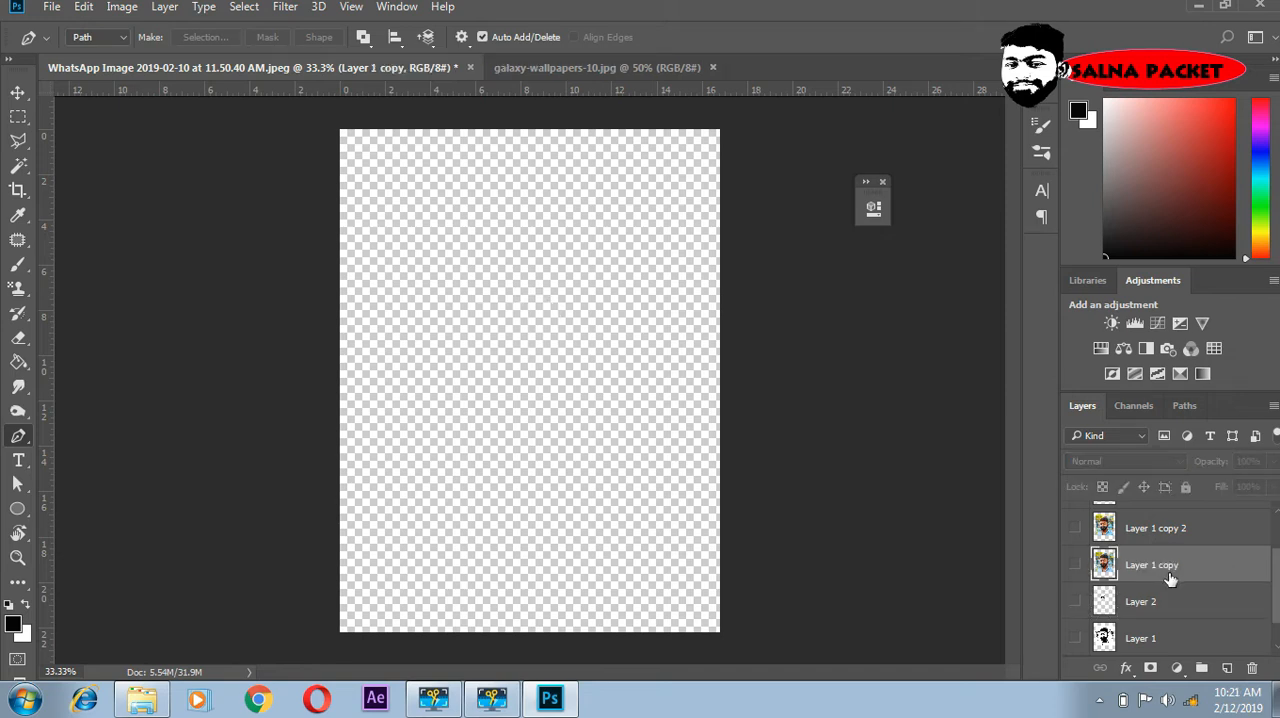
left_click(1076, 566)
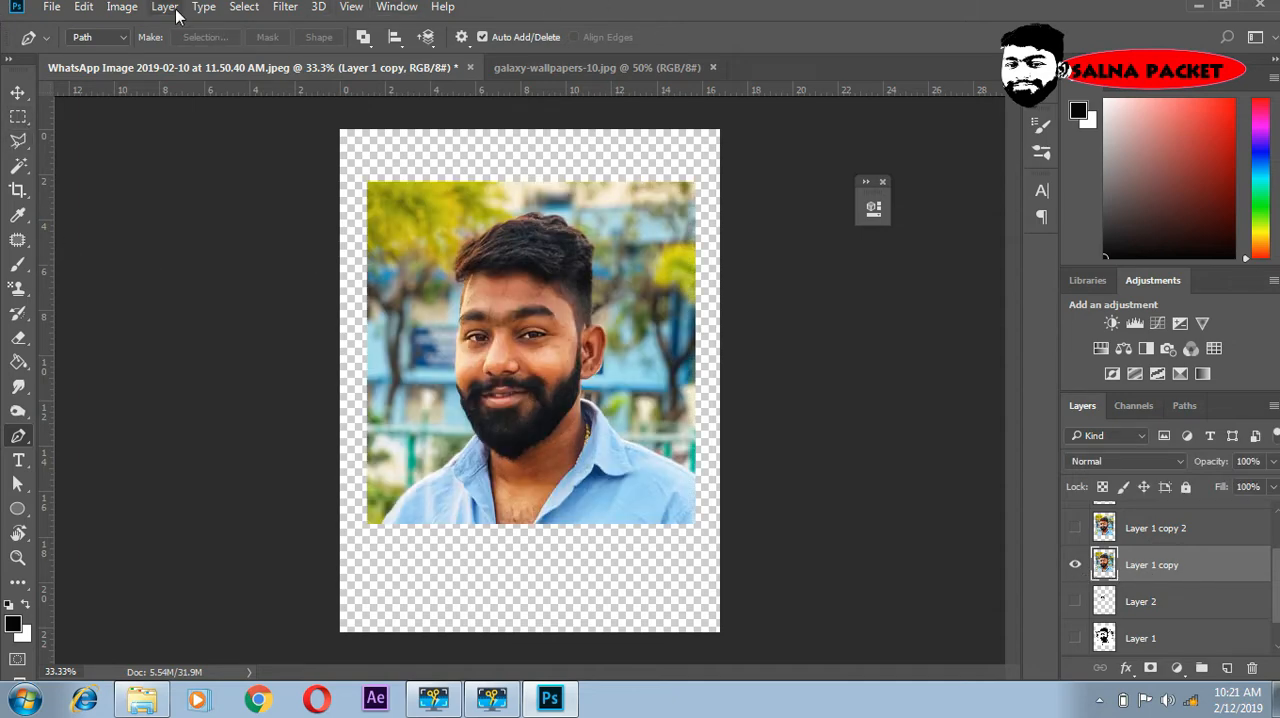
- Apply a Threshold adjustment with level 71 to Layer 1 copy
left_click(120, 8)
mouse_move(217, 58)
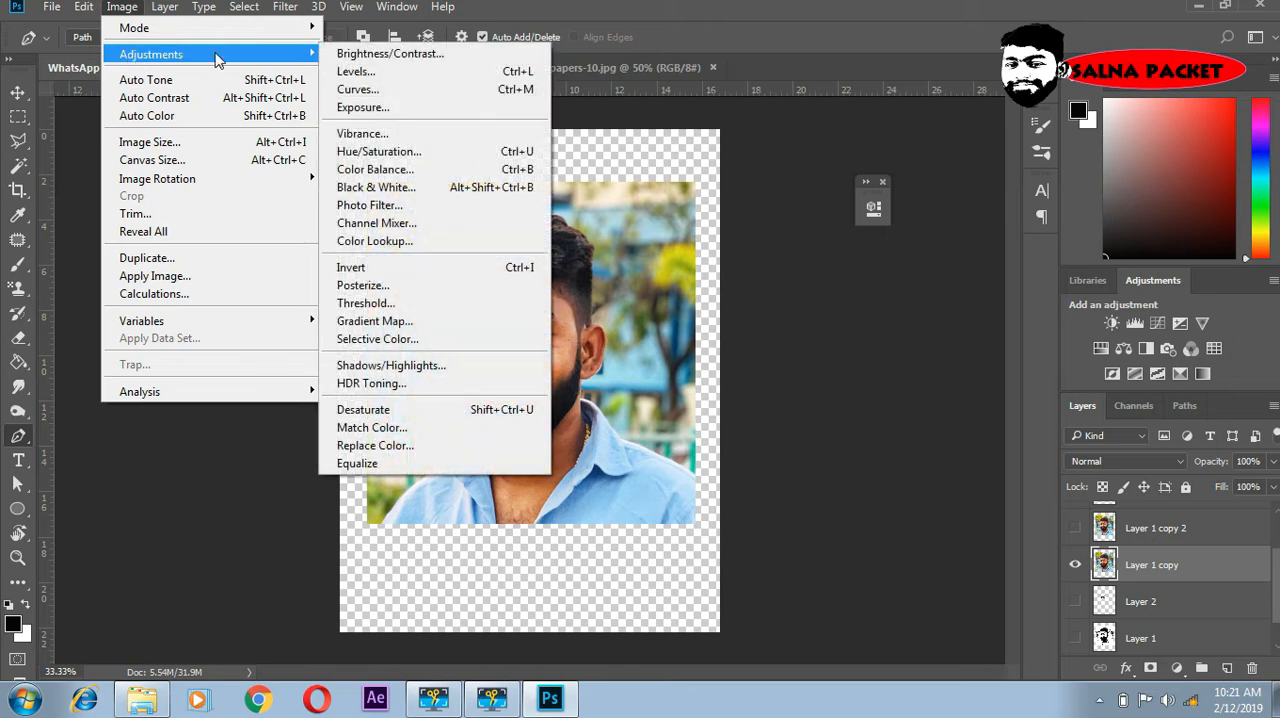
left_click(377, 311)
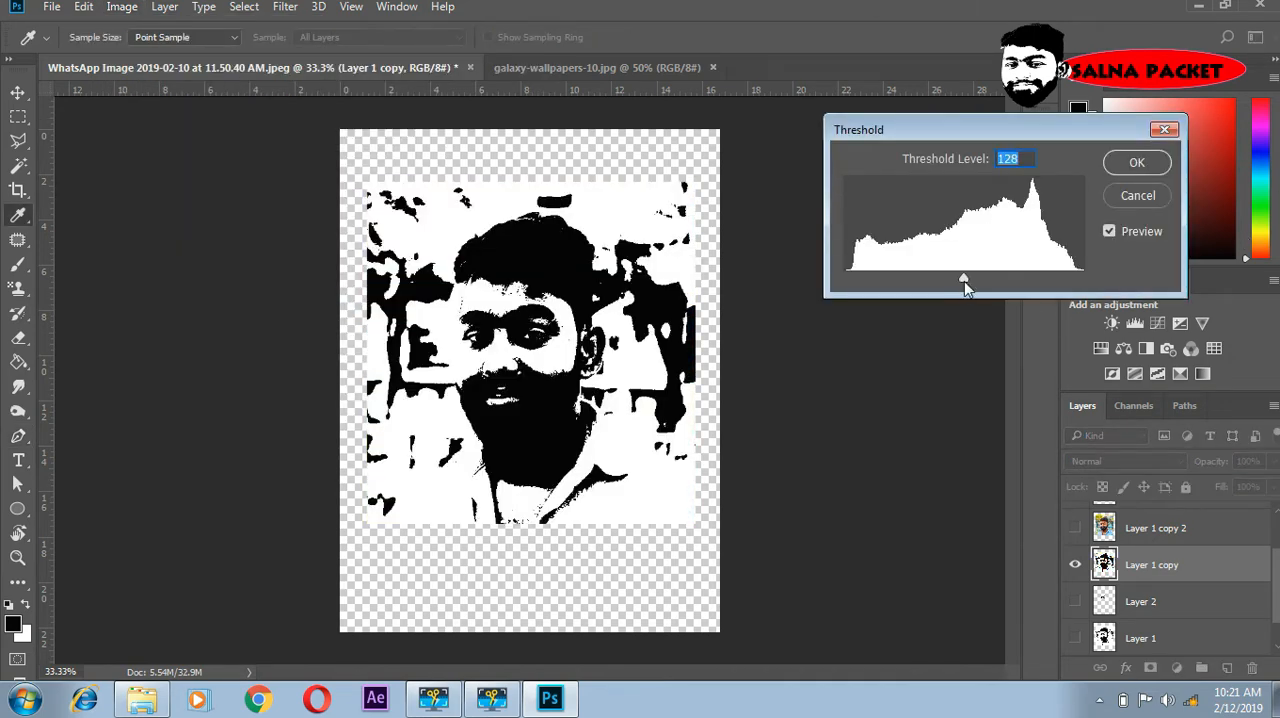
left_click_drag(964, 281, 911, 297)
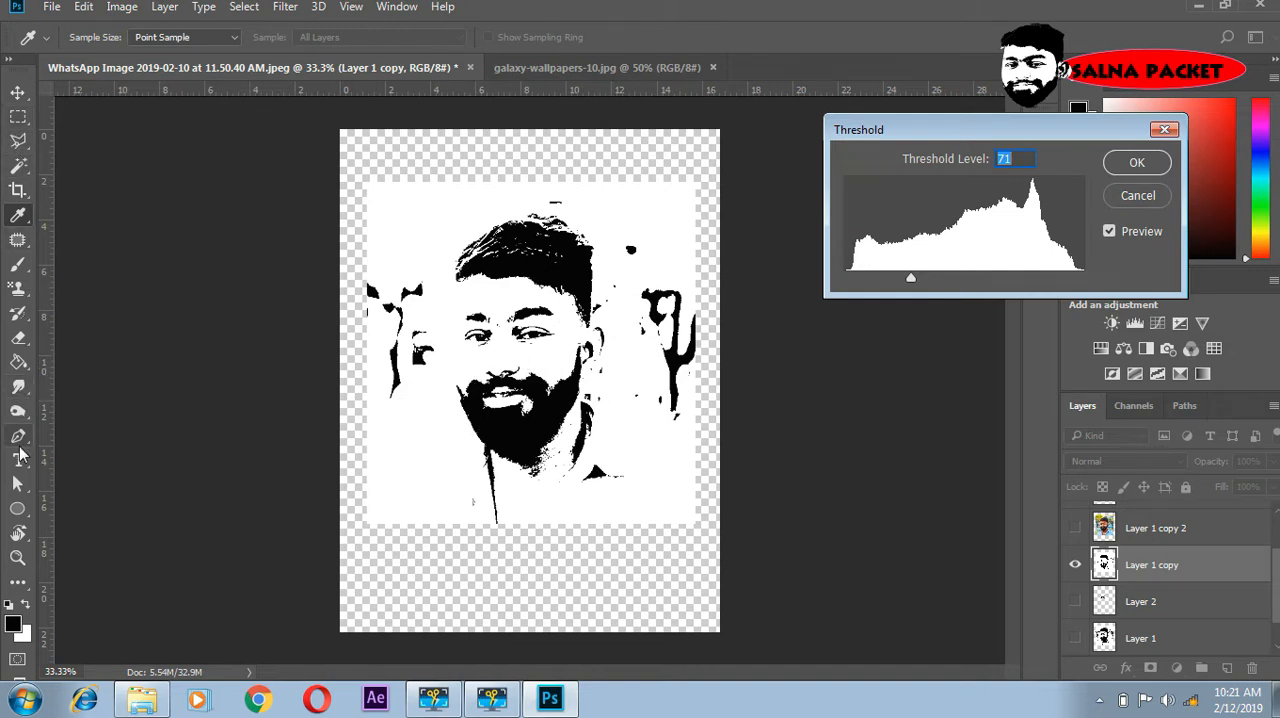
left_click(17, 438)
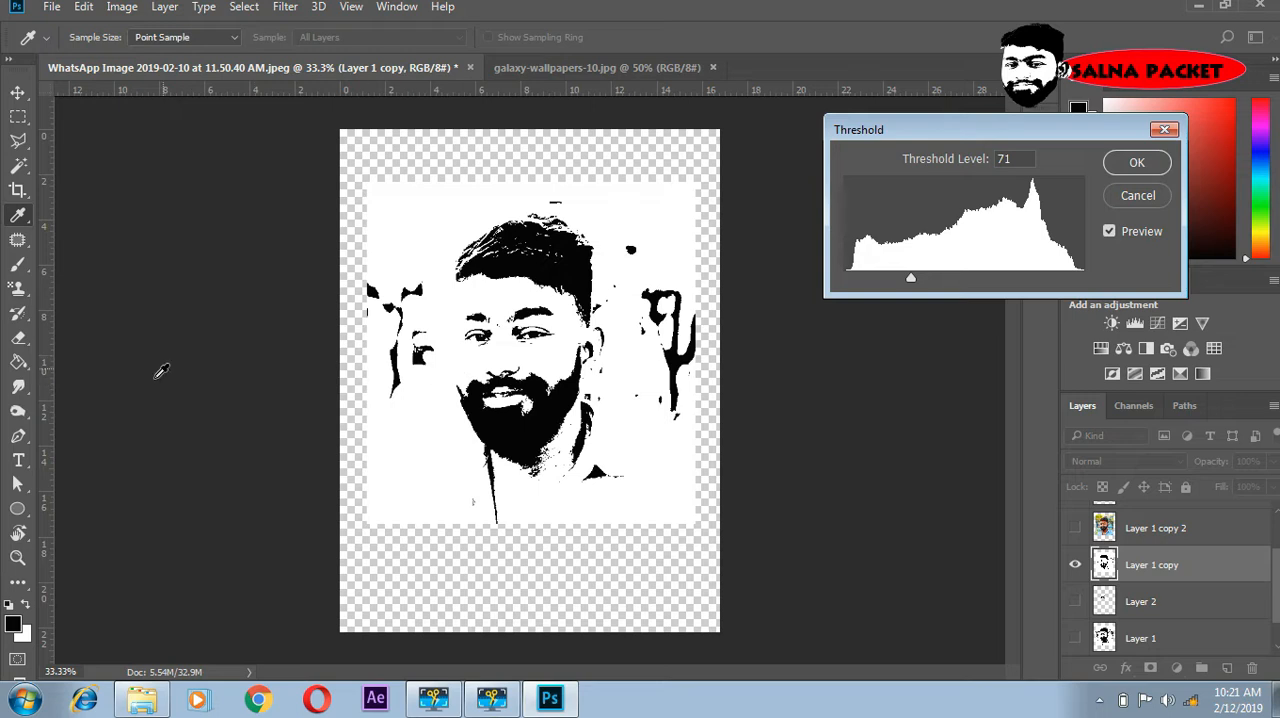
left_click(1131, 166)
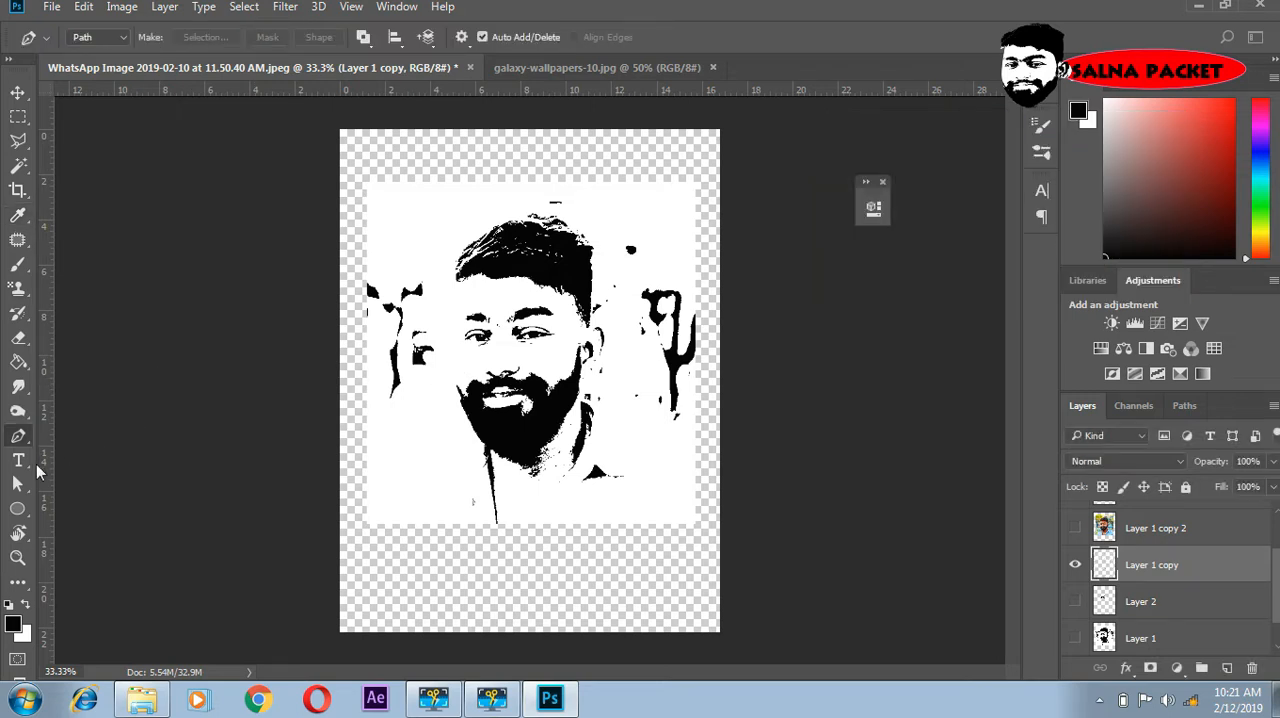
- Draw a closed Pen path around the nose, mouth and beard on the black-and-white portrait
left_click(439, 378)
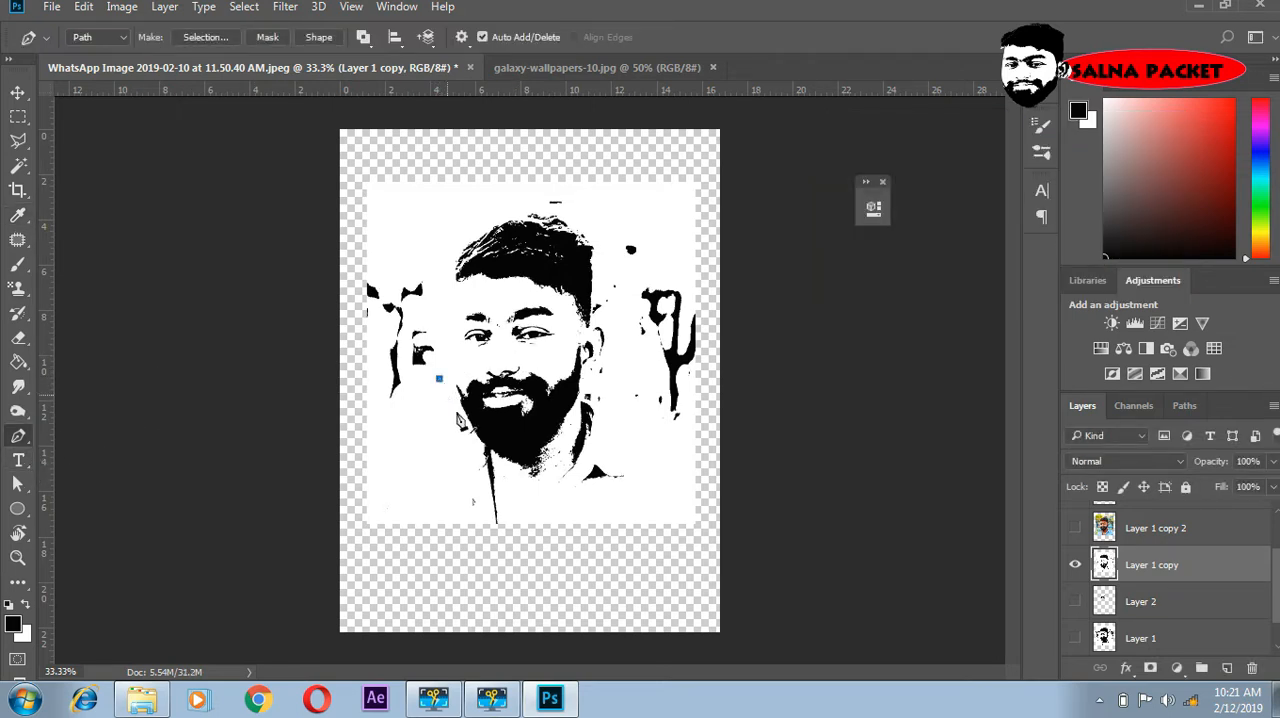
left_click_drag(511, 466, 544, 475)
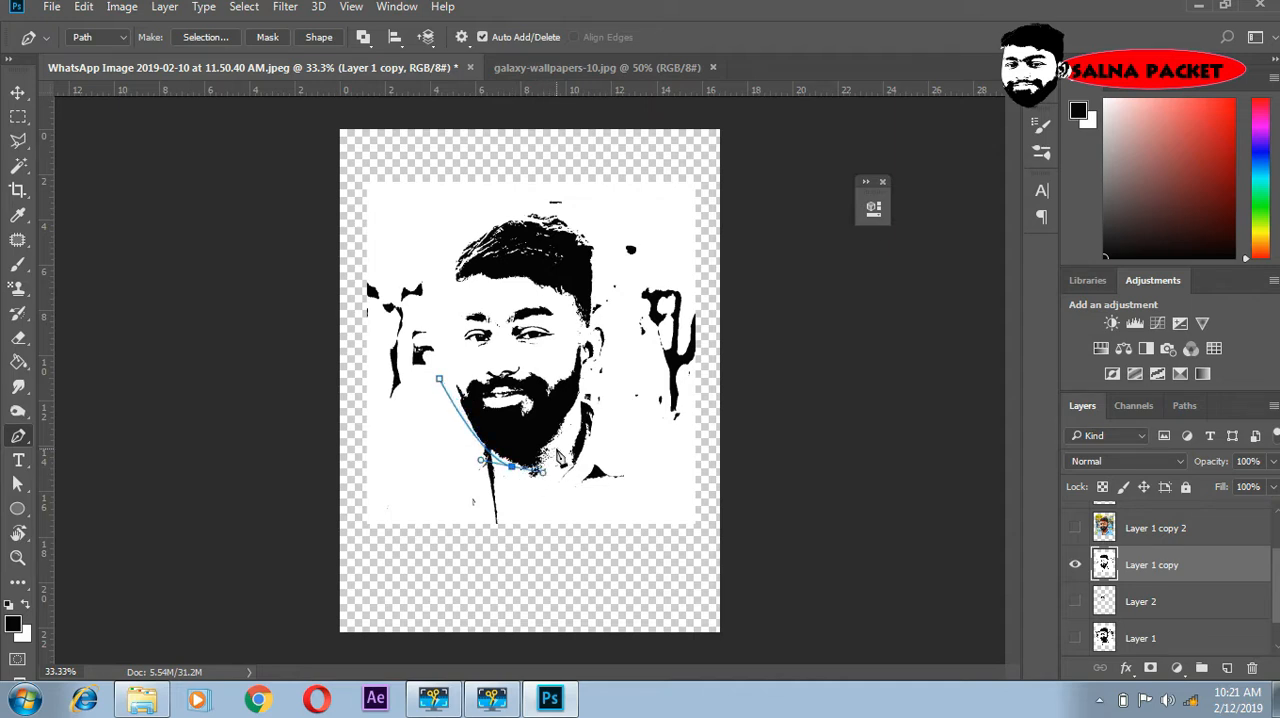
left_click_drag(574, 420, 591, 397)
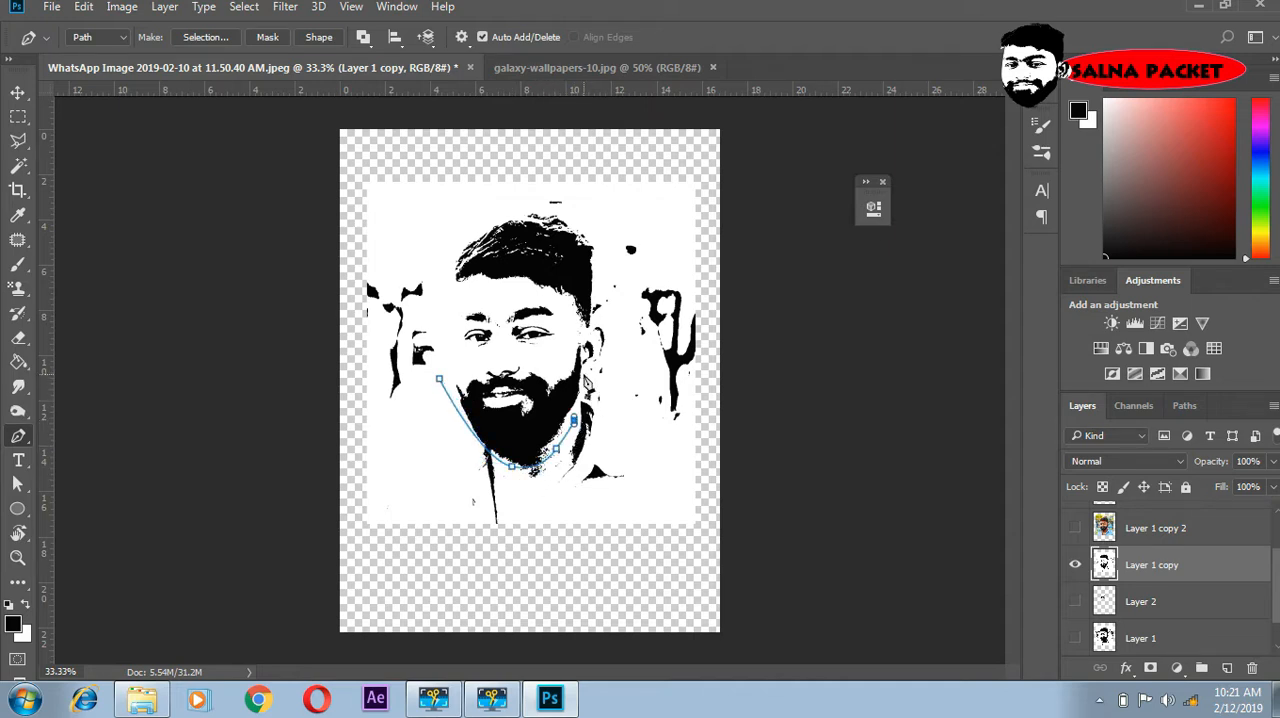
left_click(584, 374)
left_click(584, 339)
left_click(553, 355)
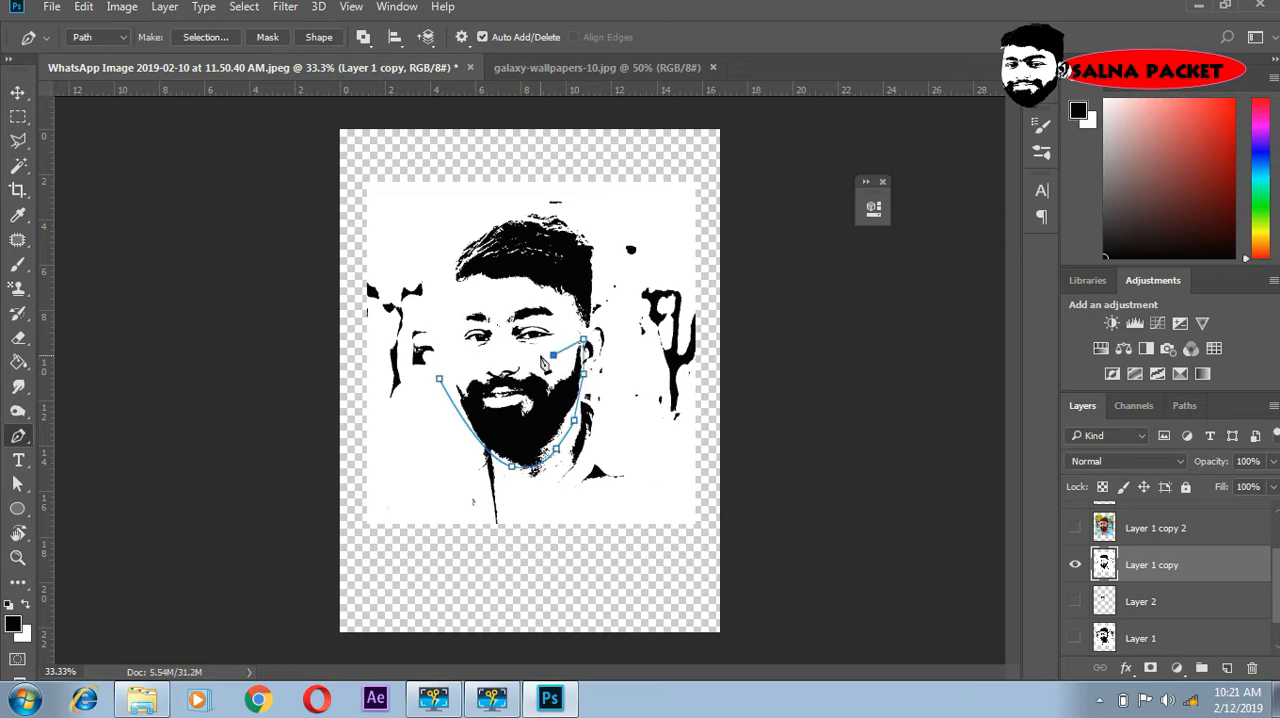
left_click_drag(523, 356, 512, 358)
left_click(492, 359)
left_click(457, 369)
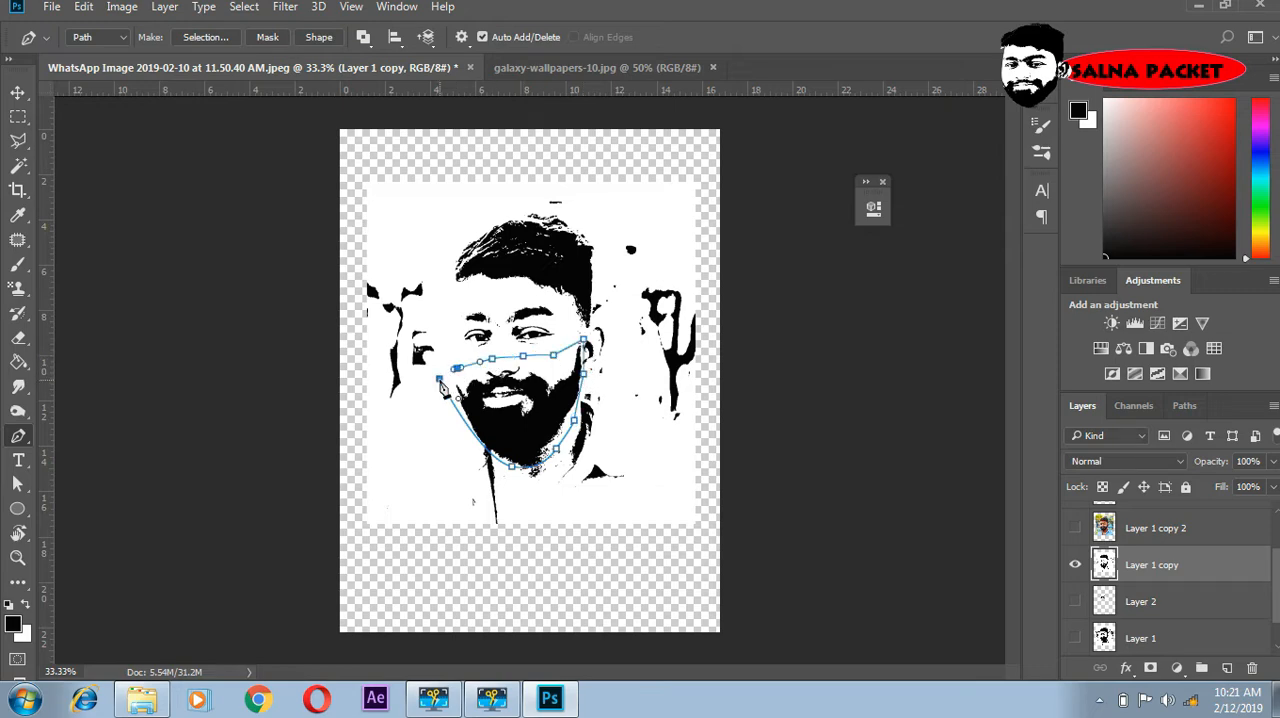
left_click(439, 378)
- Convert the nose-and-beard path to a selection and copy it to a new layer
right_click(522, 423)
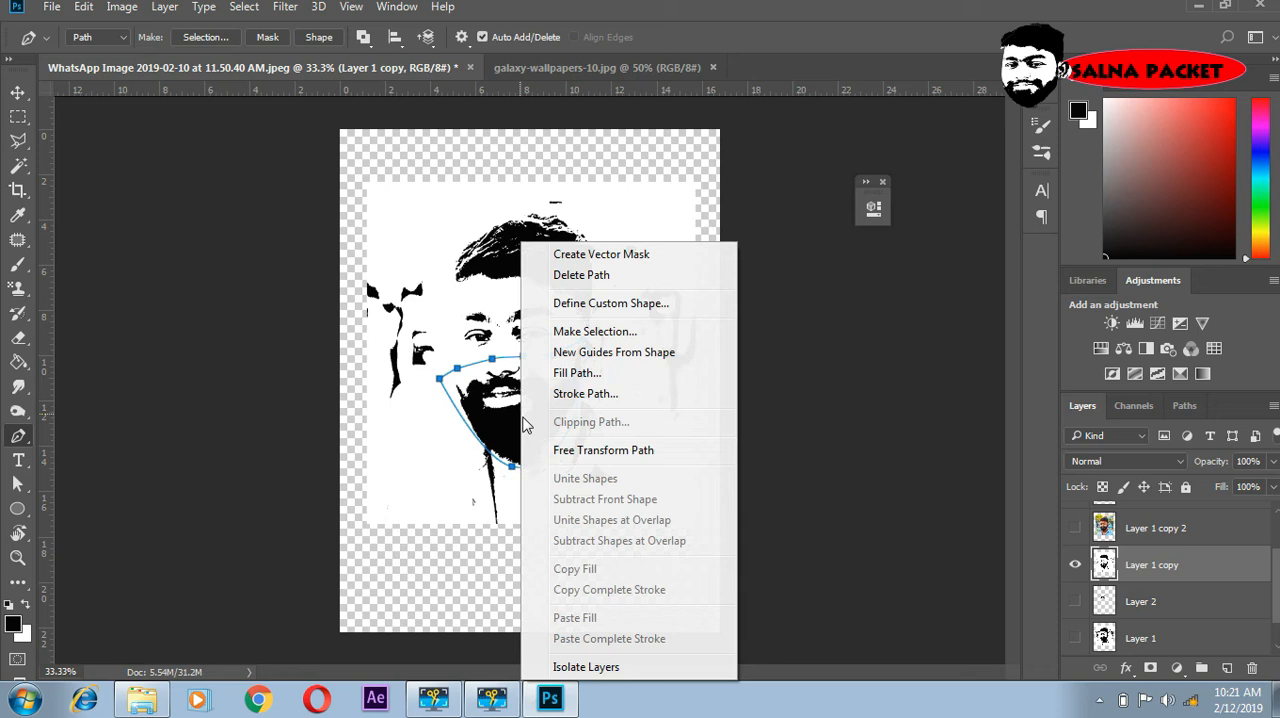
left_click(594, 331)
left_click(750, 188)
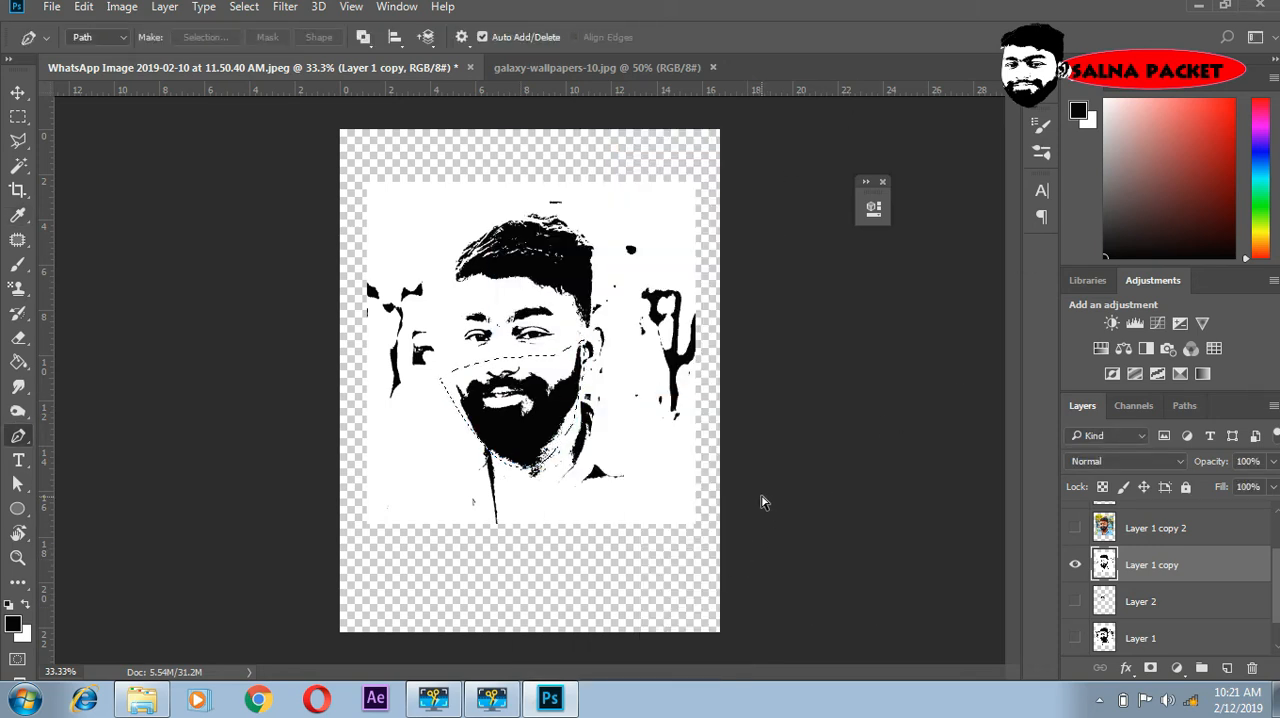
key("ctrl+j")
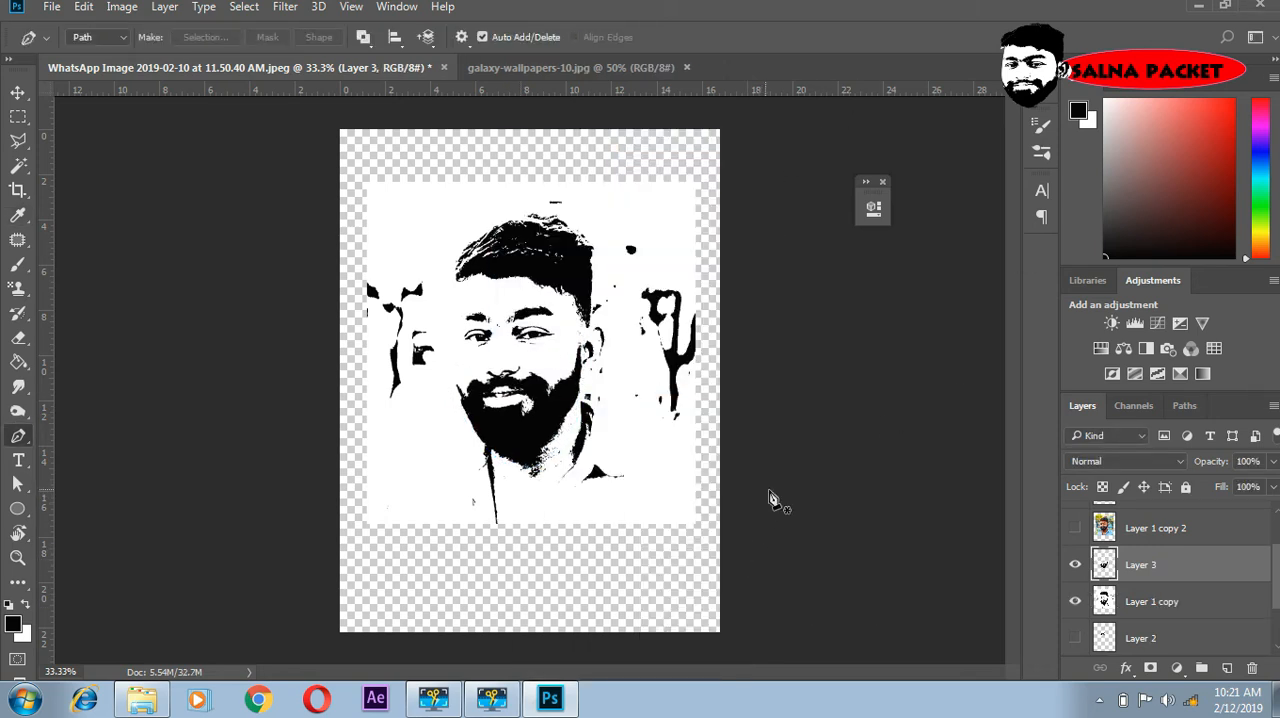
- Hide Layer 1 copy and show the cut-out eyes on Layer 2 together with the beard cut-out
left_click(1076, 601)
scroll(1092, 640, "down", 1)
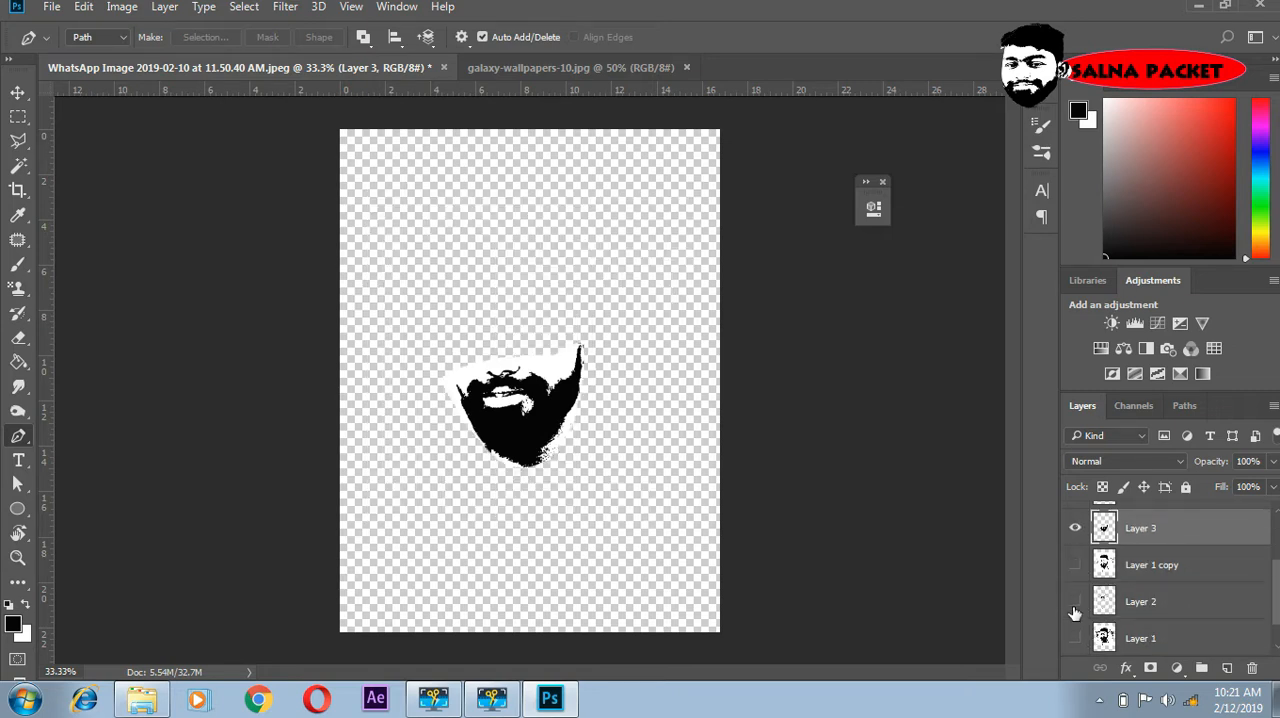
left_click(1075, 603)
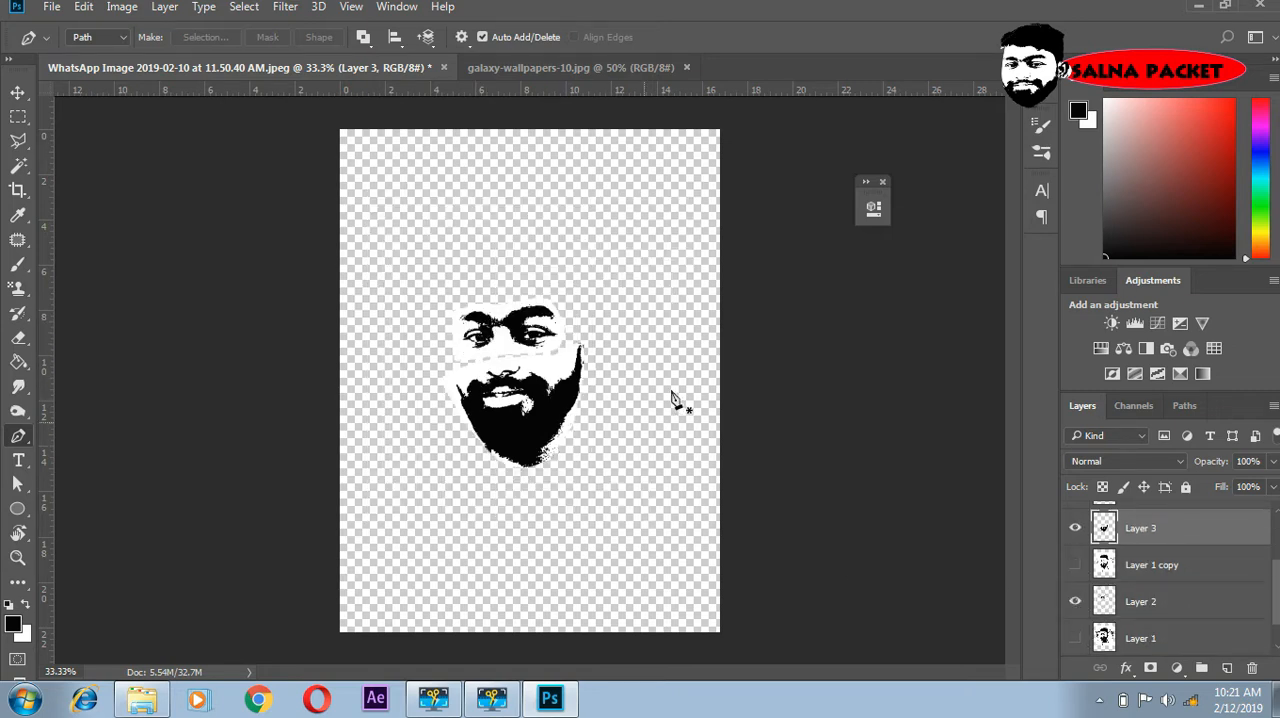
- Hide the beard and eyes cut-outs on Layer 3 and Layer 2, and make Layer 1 copy 2 visible and active
scroll(1150, 562, "up", 2)
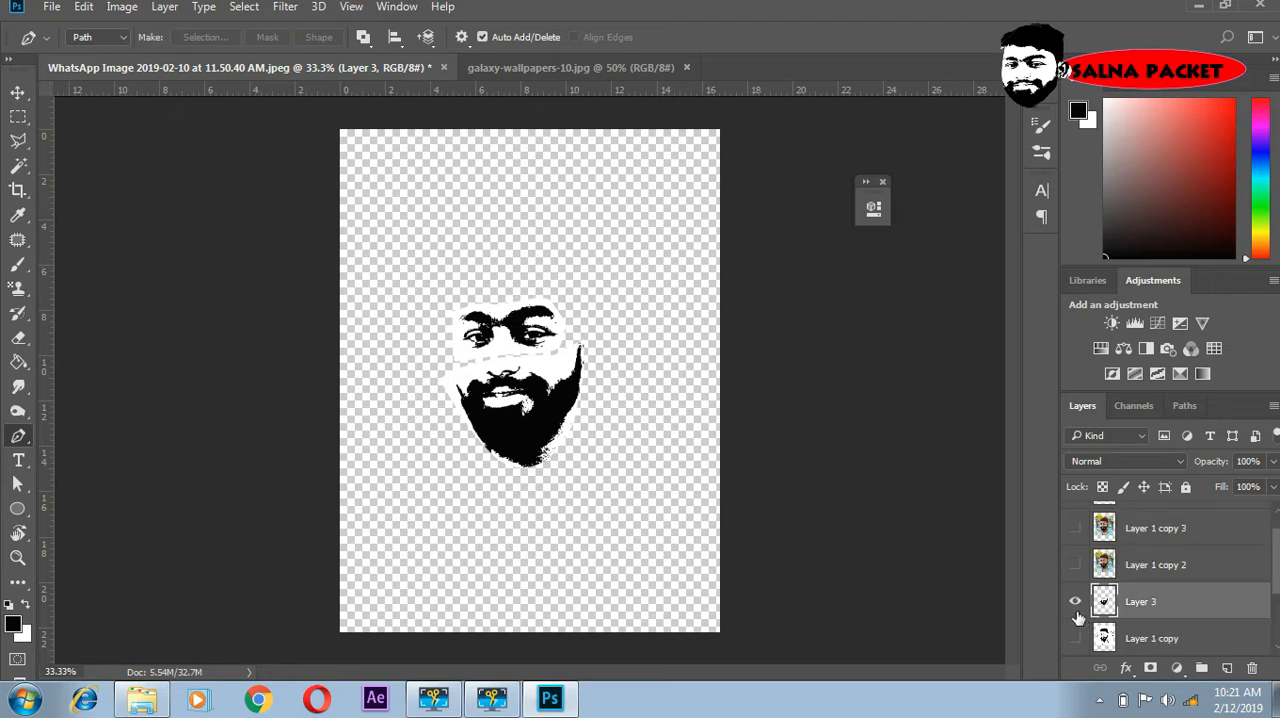
left_click(1076, 602)
scroll(1078, 610, "down", 2)
left_click(1075, 603)
scroll(1080, 580, "up", 2)
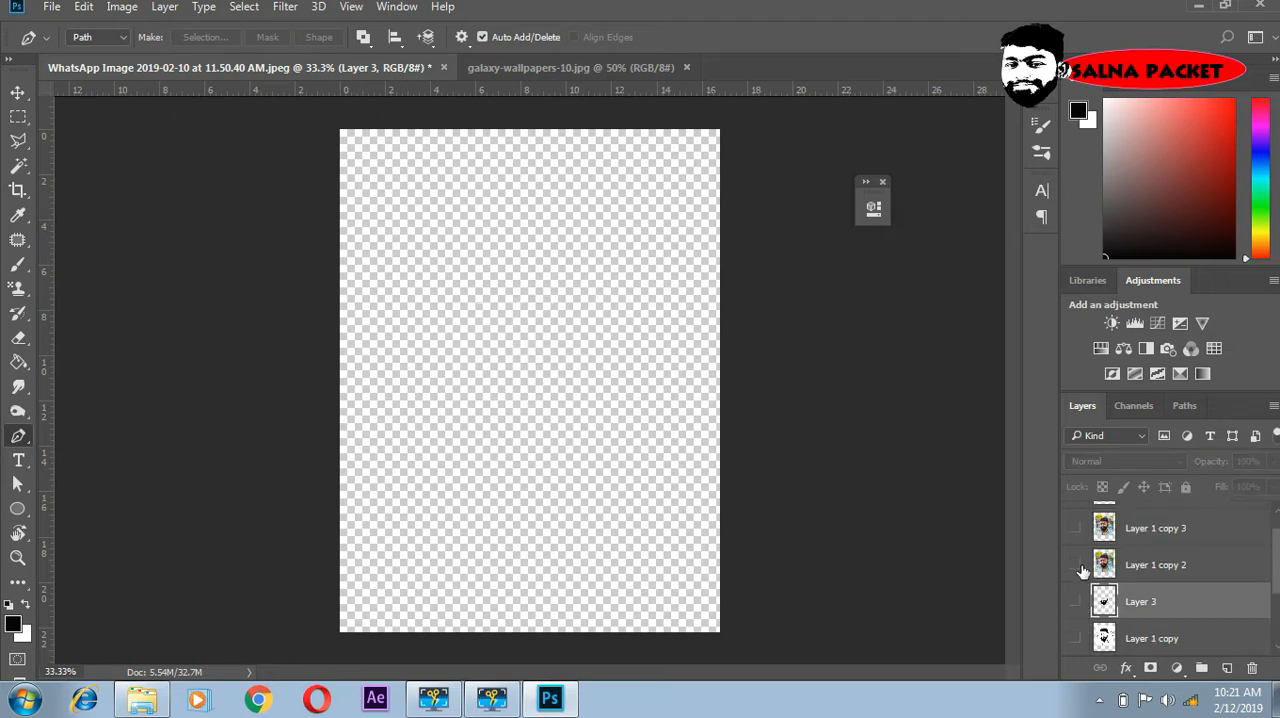
left_click(1153, 566)
left_click(1075, 565)
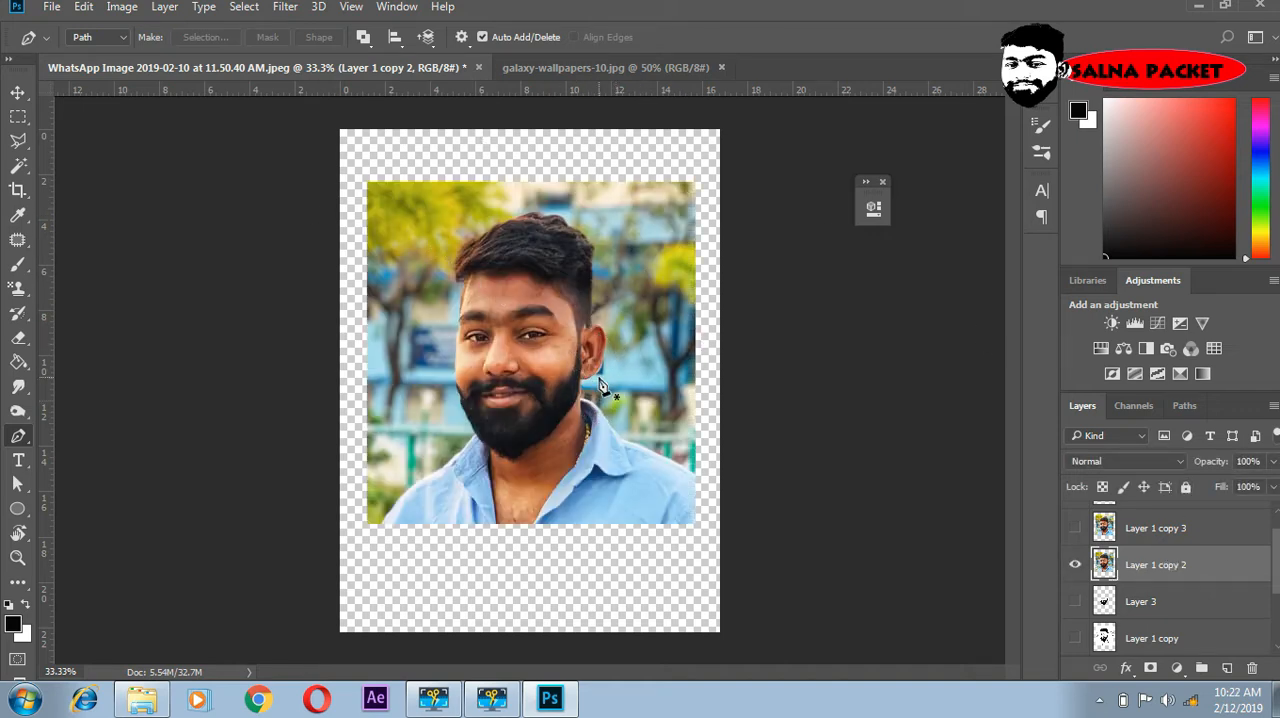
left_click(86, 8)
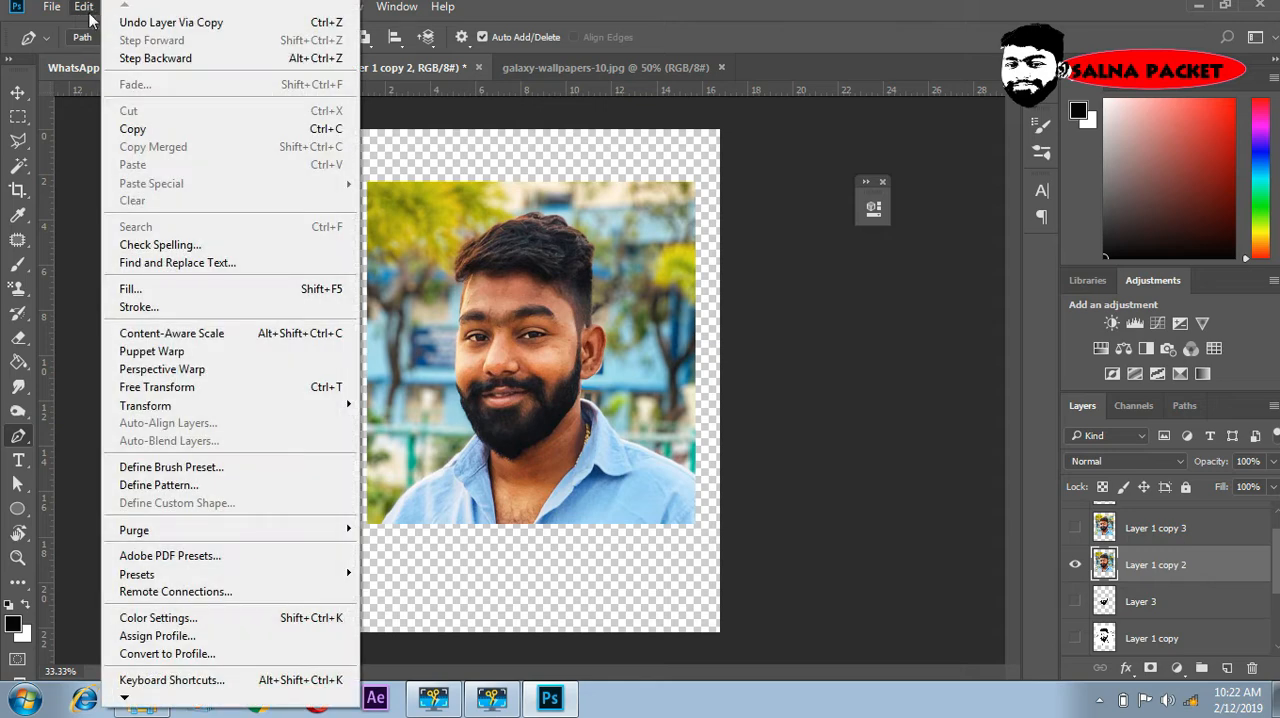
left_click(1224, 5)
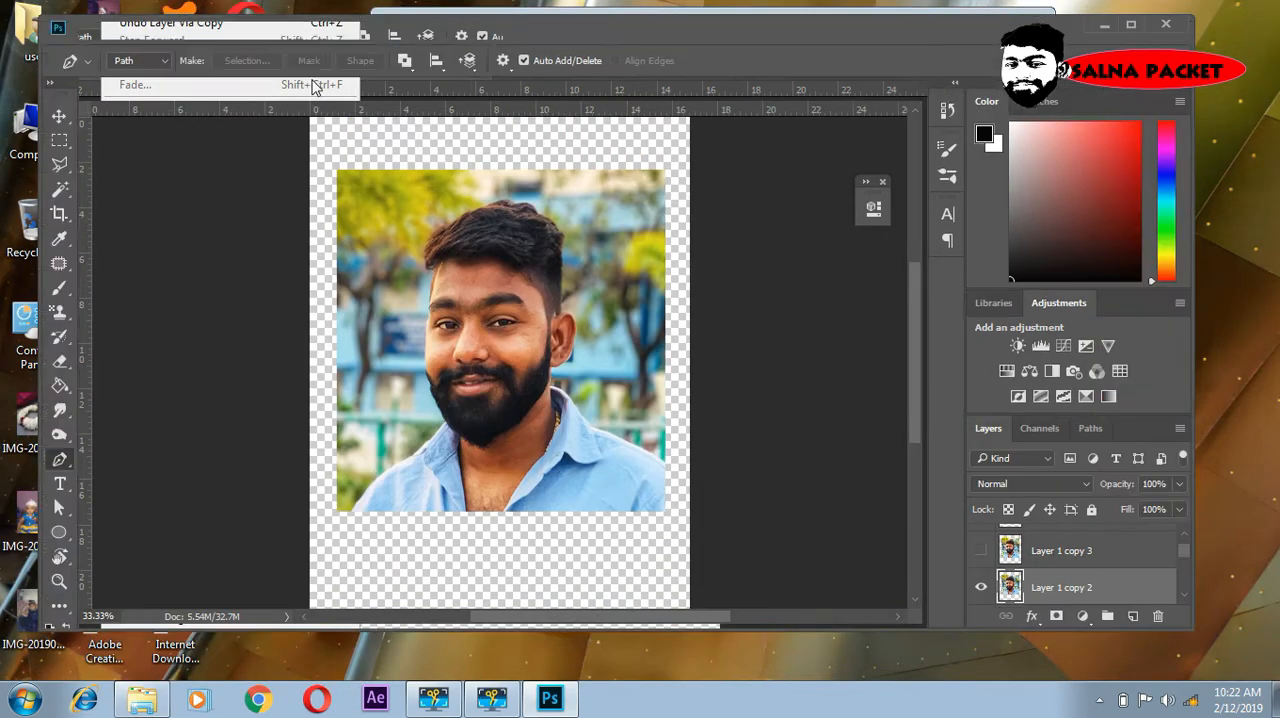
left_click(1124, 26)
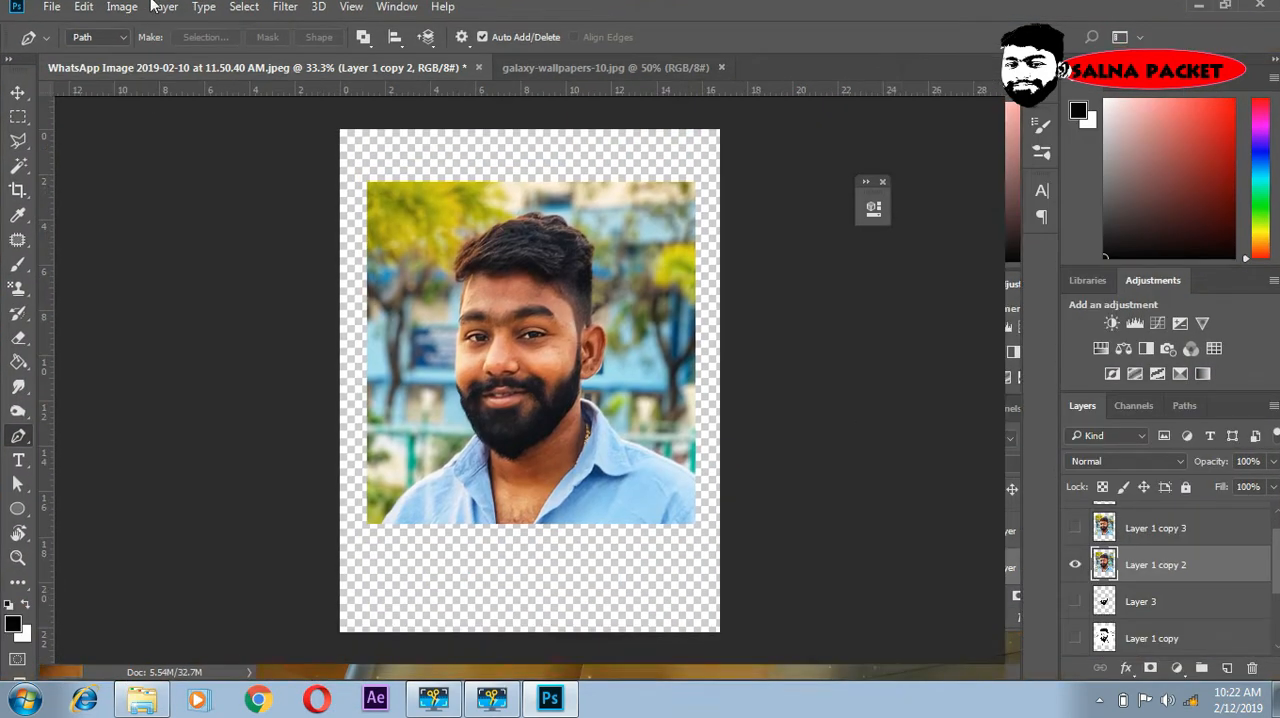
- Apply a Threshold adjustment with level 110 to Layer 1 copy 2
left_click(122, 7)
mouse_move(135, 54)
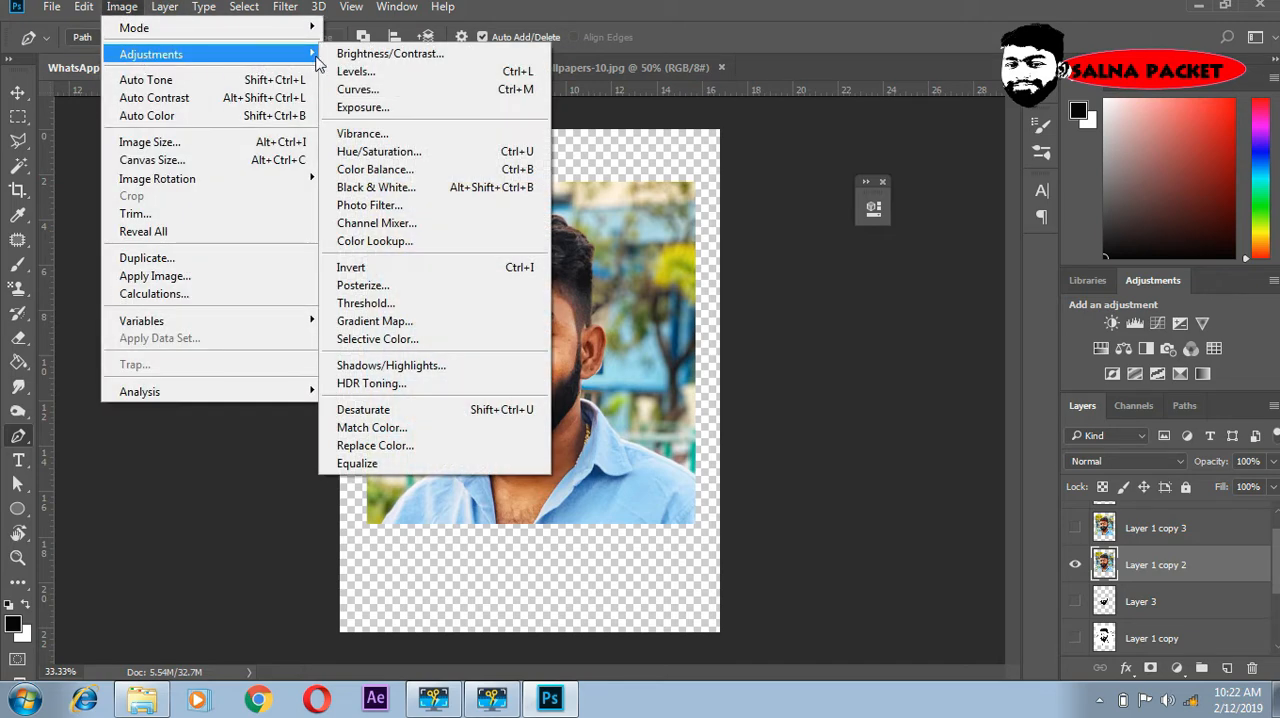
left_click(367, 303)
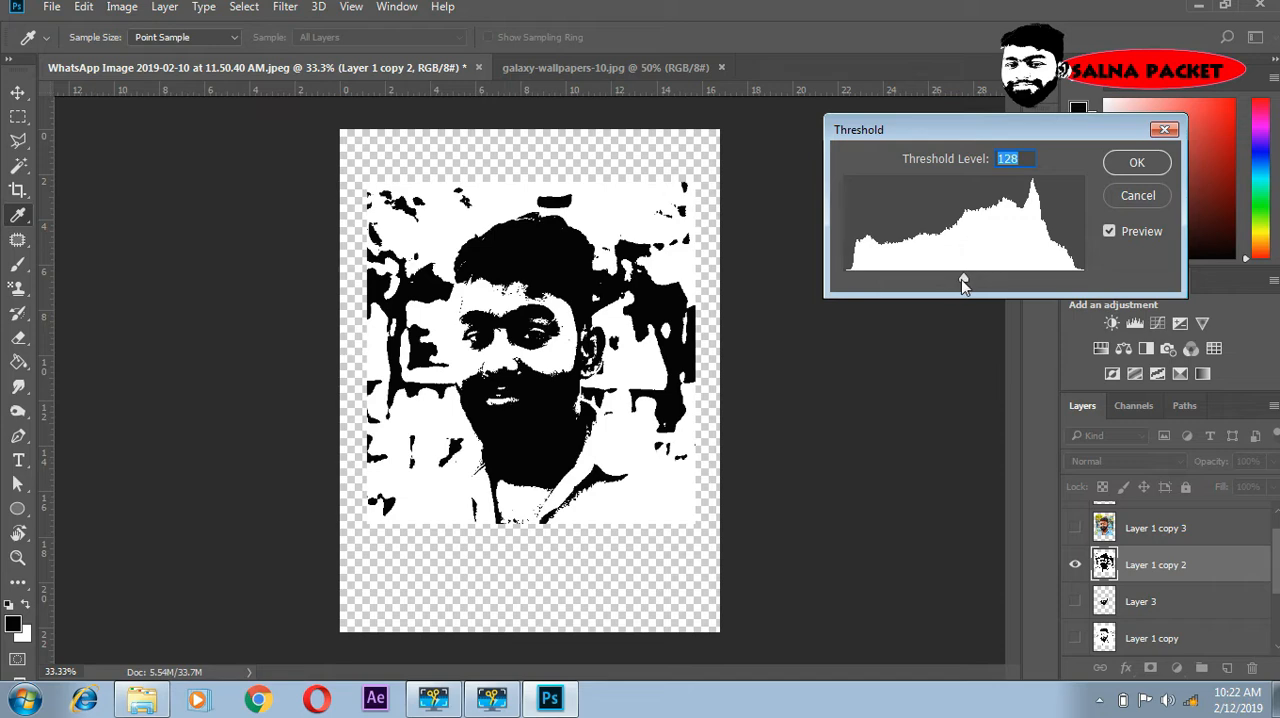
mouse_move(961, 281)
left_mouse_down()
mouse_move(920, 298)
mouse_move(946, 296)
left_mouse_up()
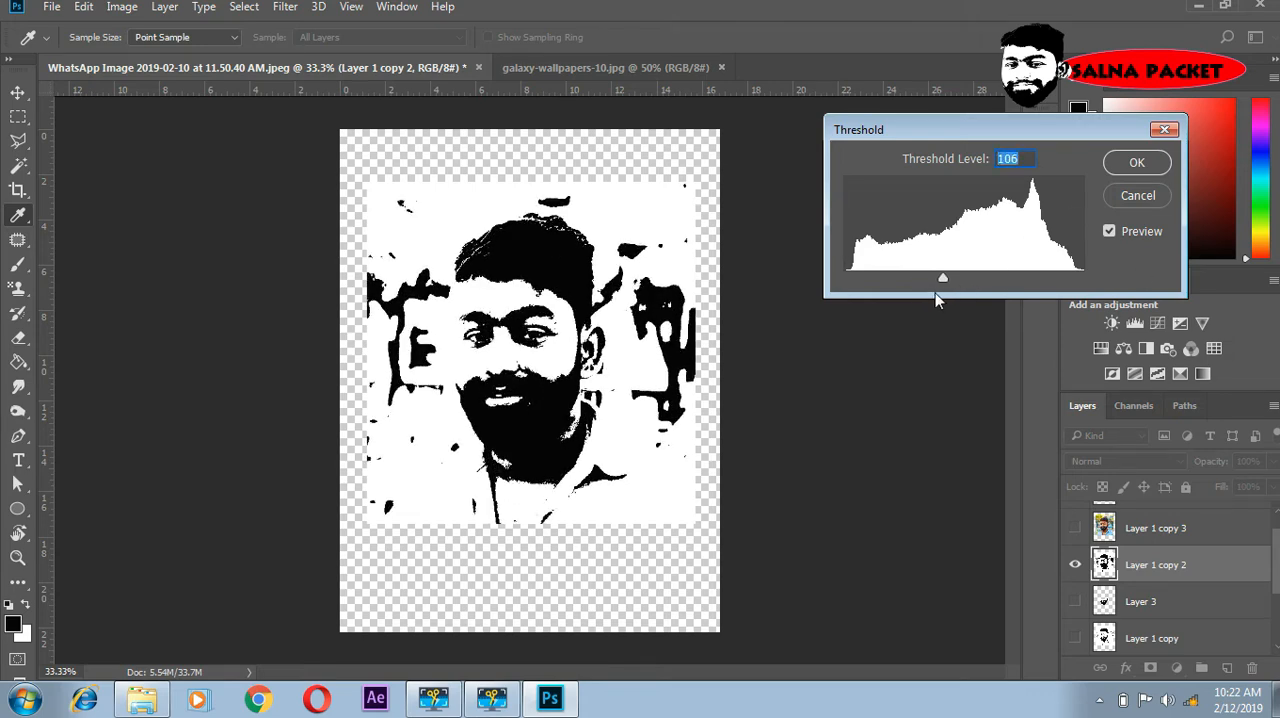
mouse_move(942, 288)
left_mouse_down()
mouse_move(957, 280)
mouse_move(928, 289)
mouse_move(948, 287)
left_mouse_up()
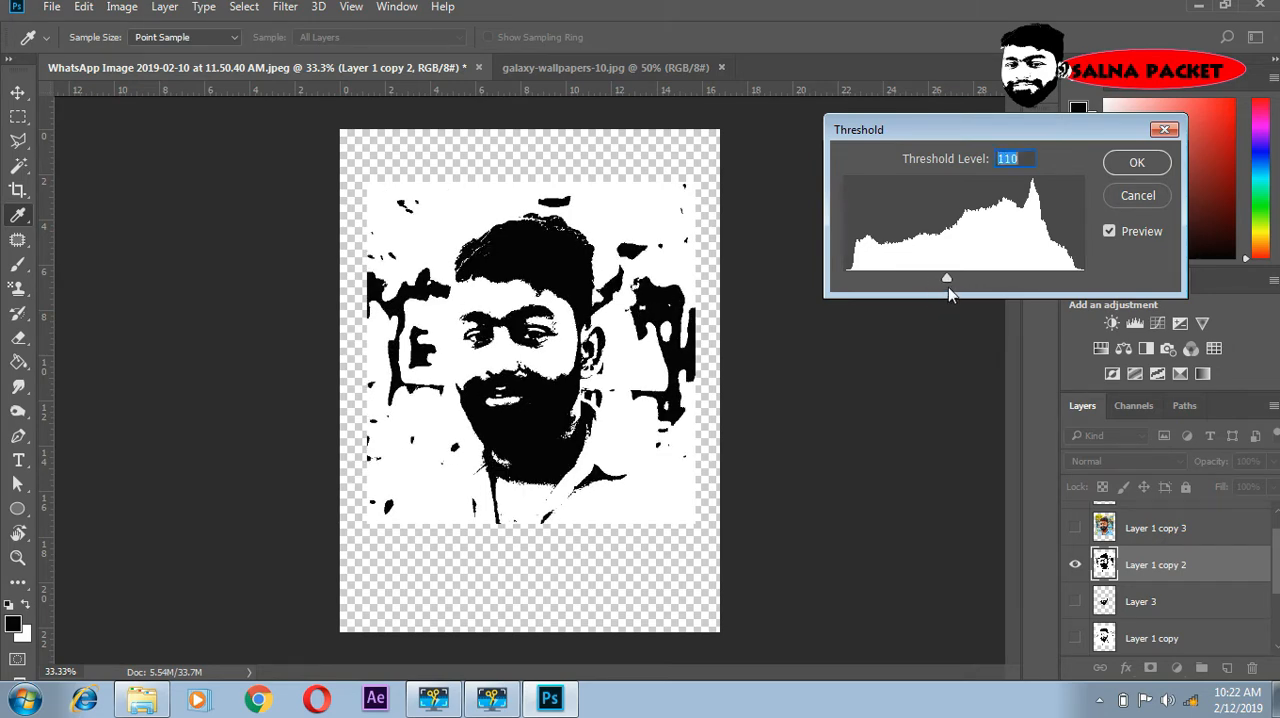
left_click(1137, 165)
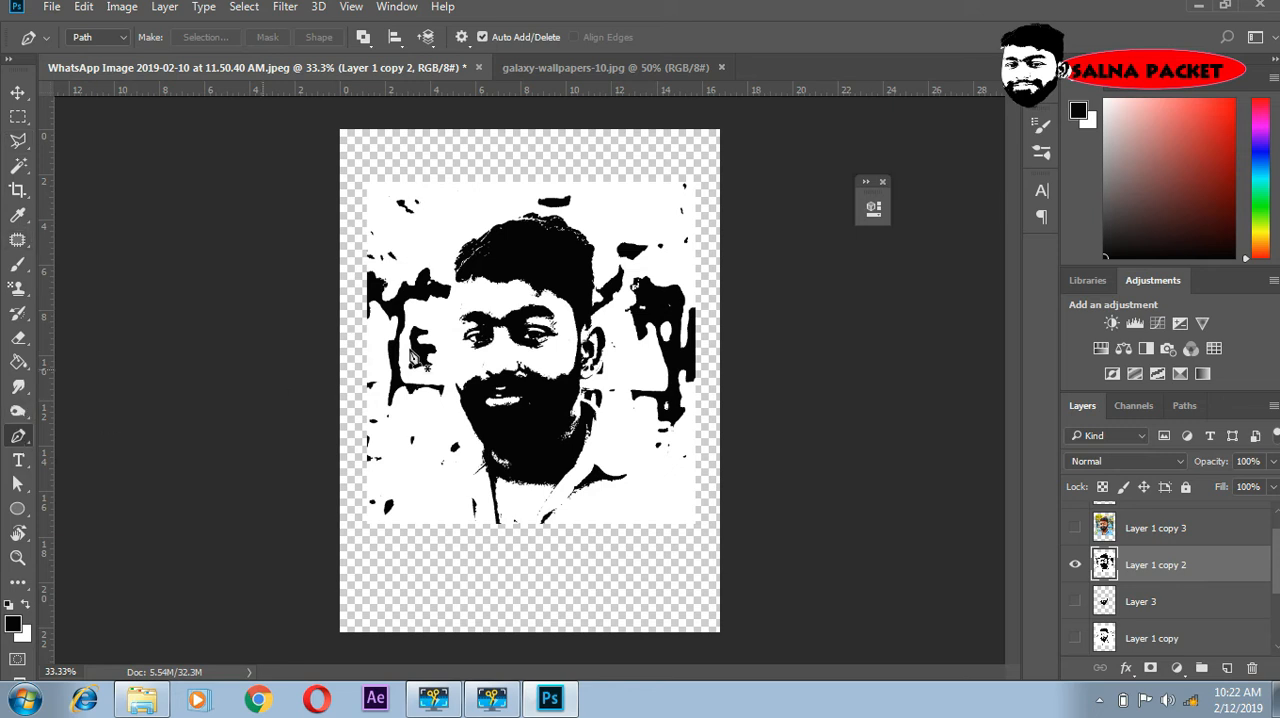
- Draw a closed Pen path around the hair, following the hairline, the sideburn by the ear and the top of the head
left_click(447, 271)
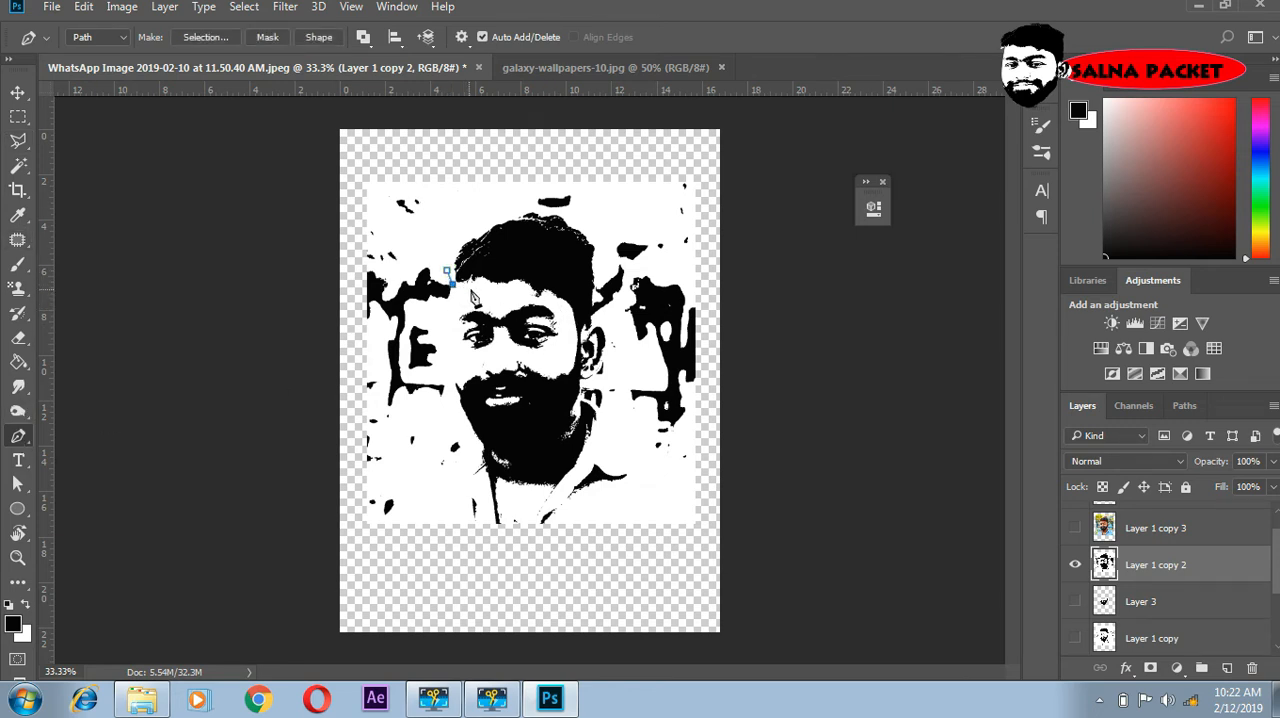
left_click(502, 291)
left_click_drag(524, 292, 566, 312)
left_click(567, 325)
left_click(572, 346)
left_click(584, 330)
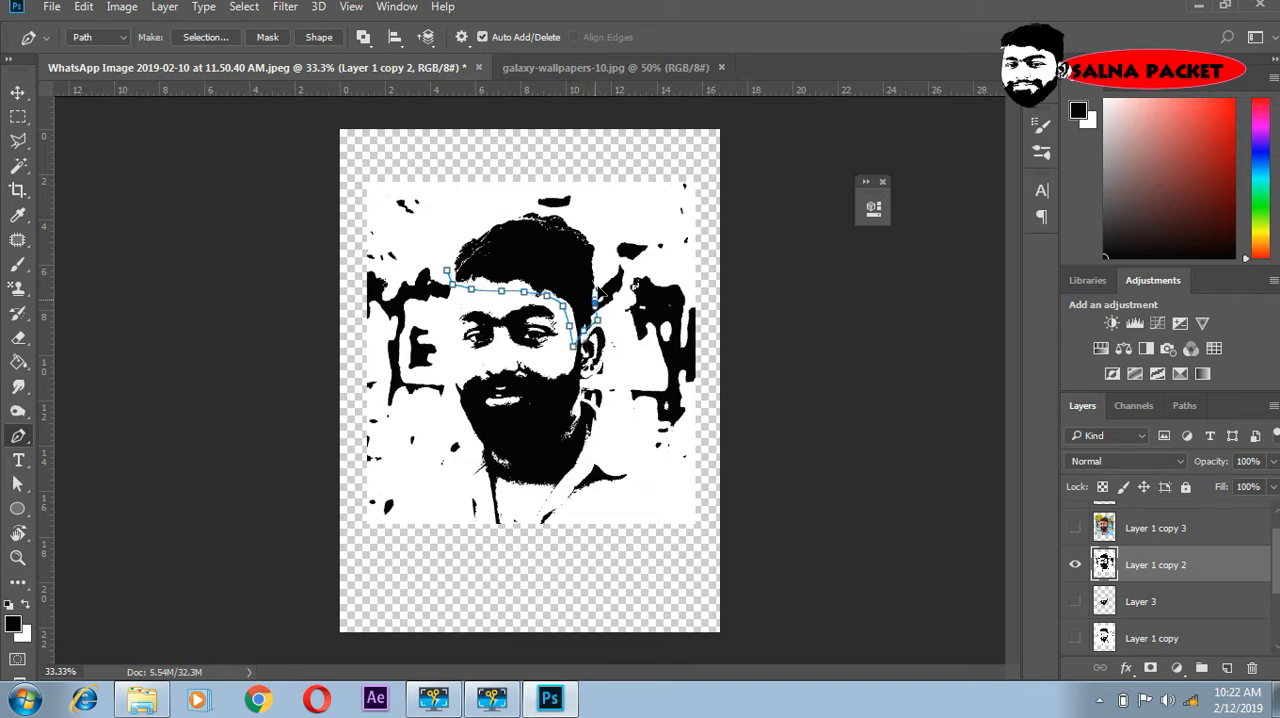
left_click_drag(595, 302, 600, 256)
left_click(595, 290)
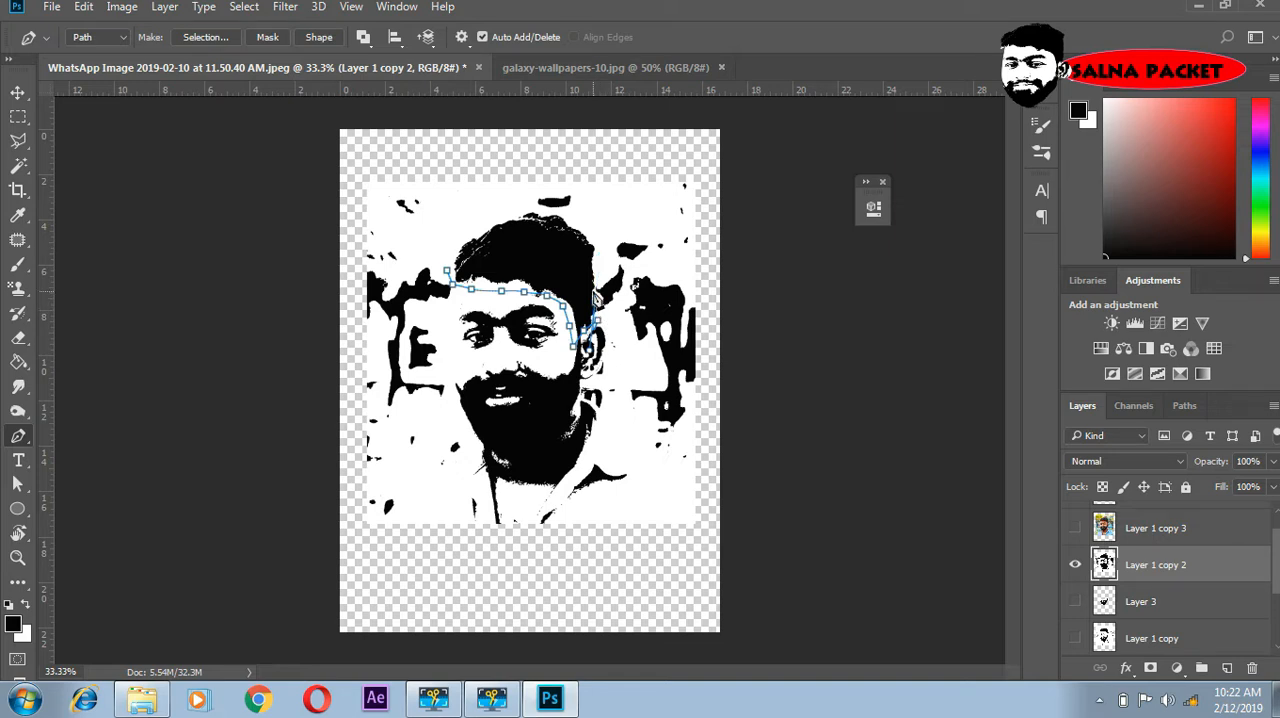
left_click(594, 236)
left_click_drag(508, 210, 473, 223)
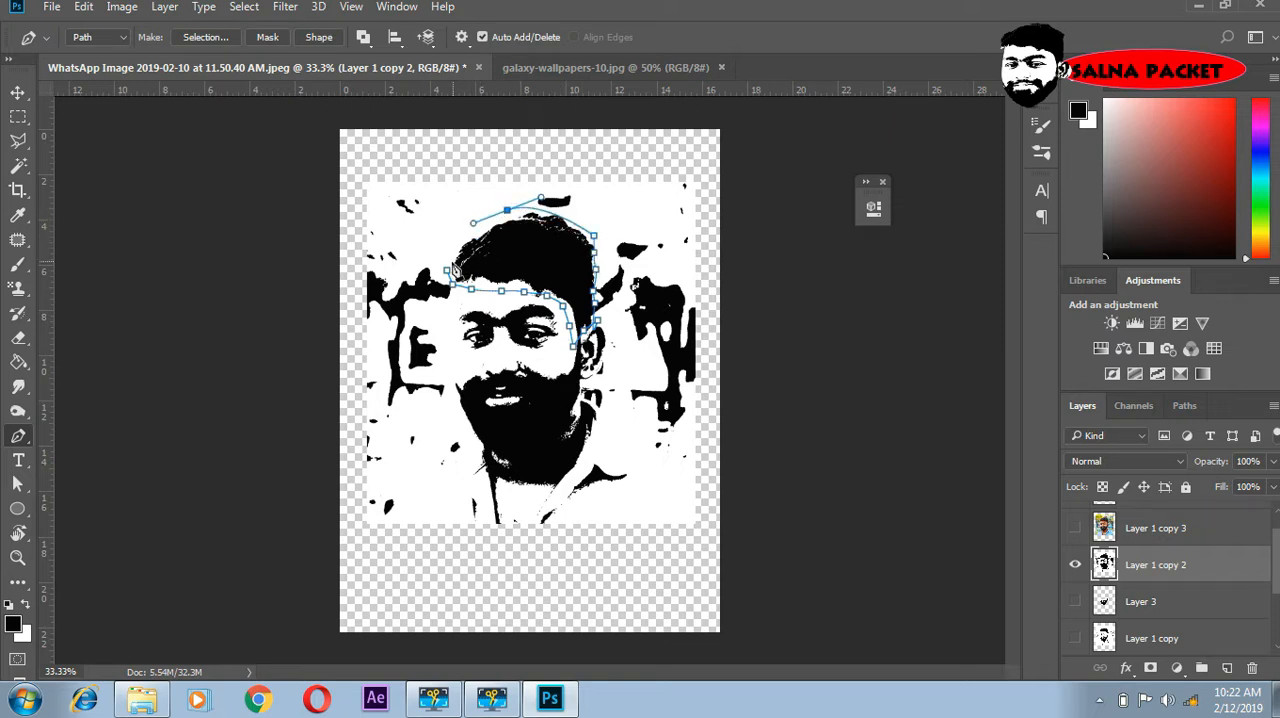
left_click(448, 268)
- Convert the hair path to a new anti-aliased selection with 0 px feather and copy it to a new layer
right_click(541, 251)
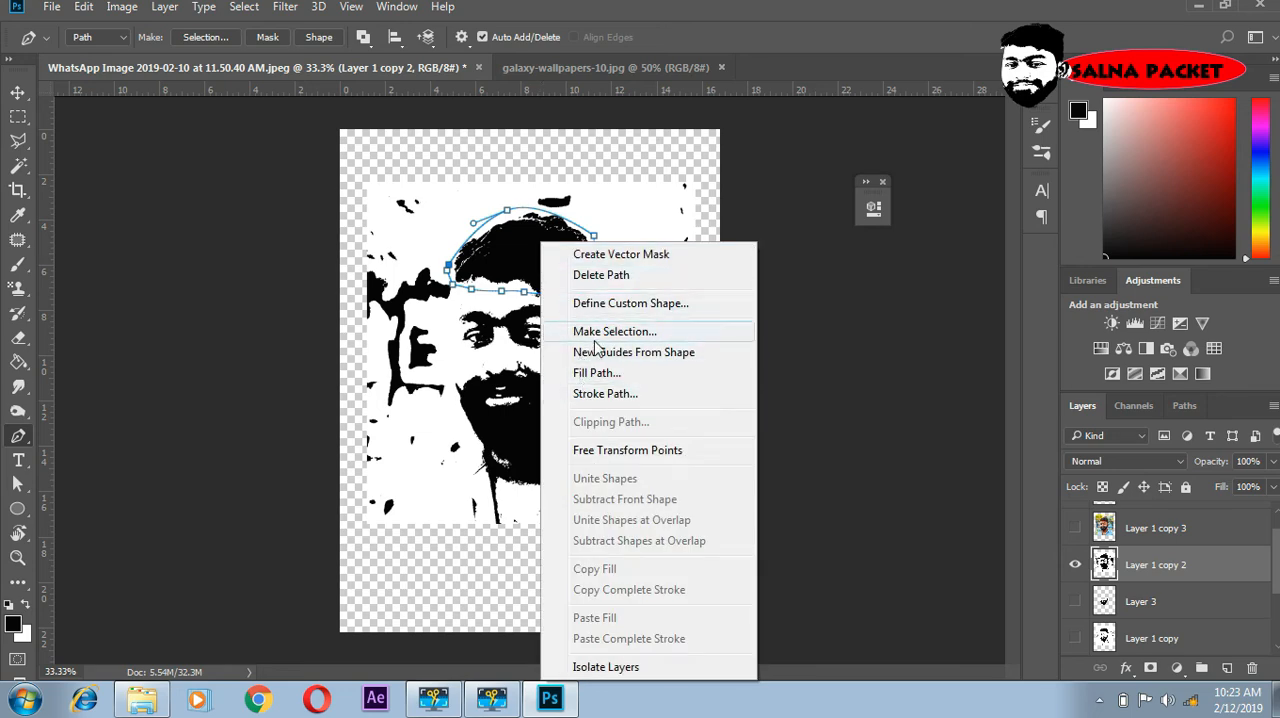
left_click(585, 331)
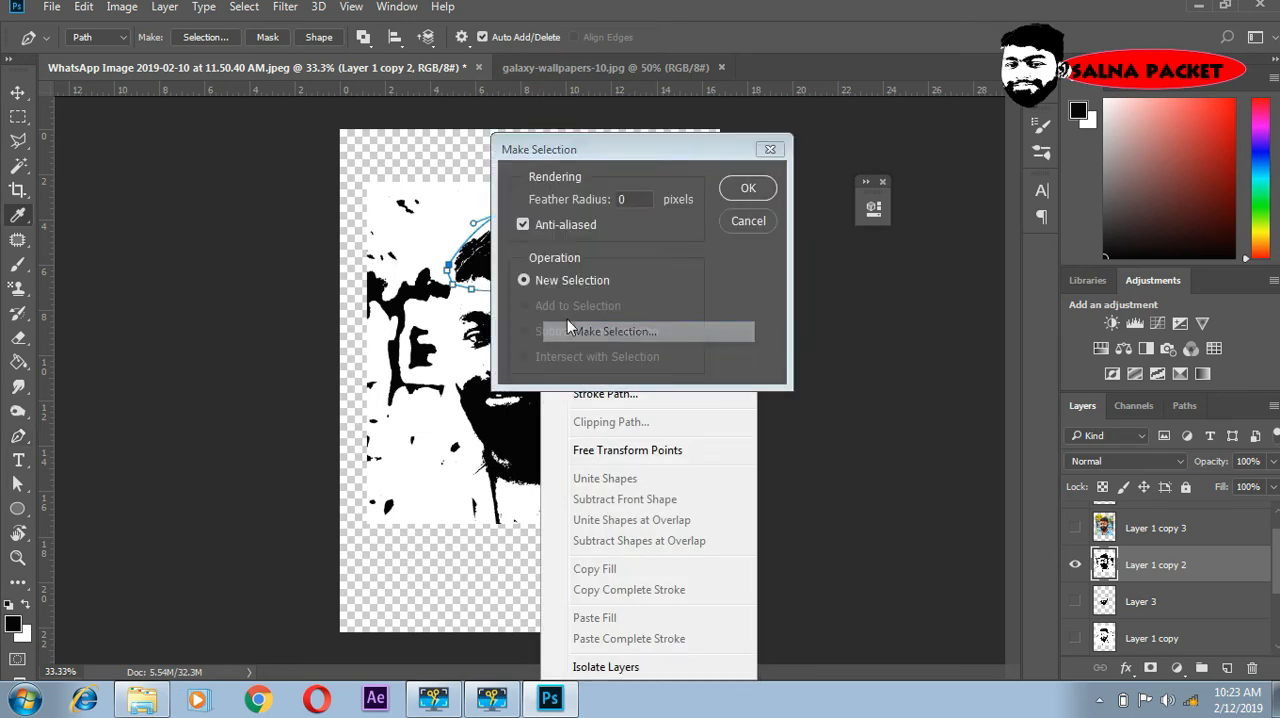
left_click(758, 195)
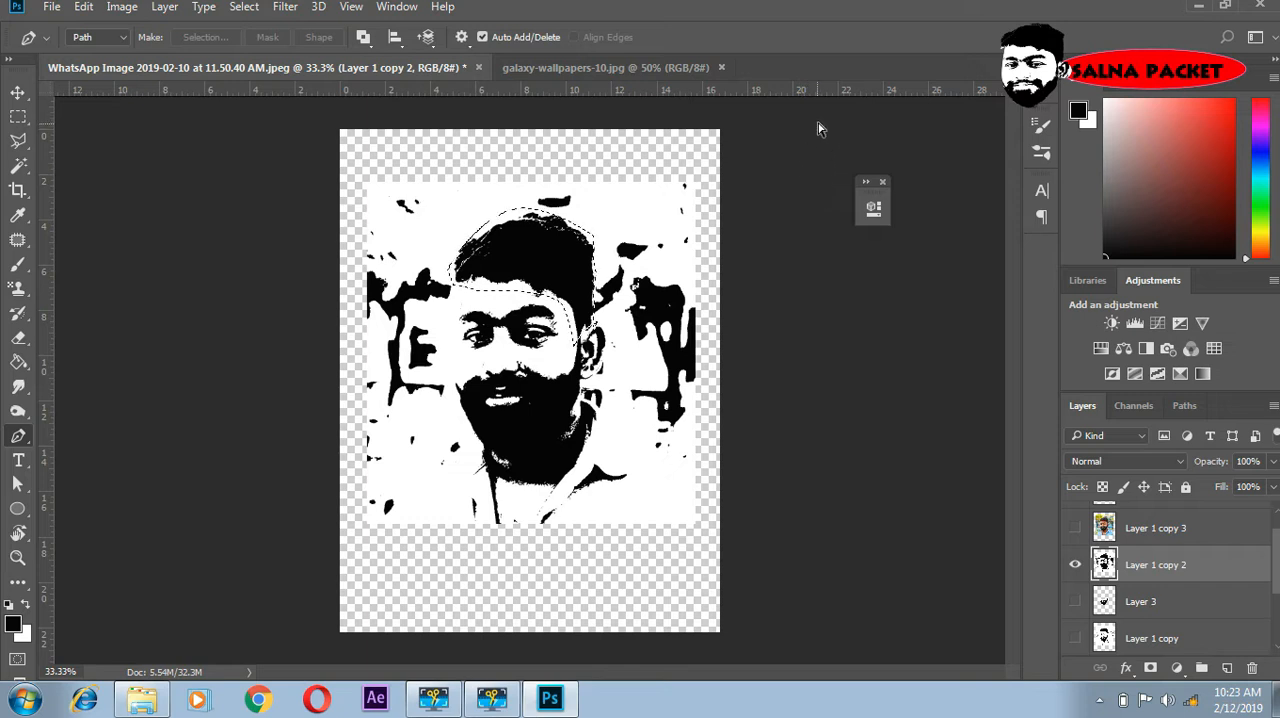
key("ctrl+j")
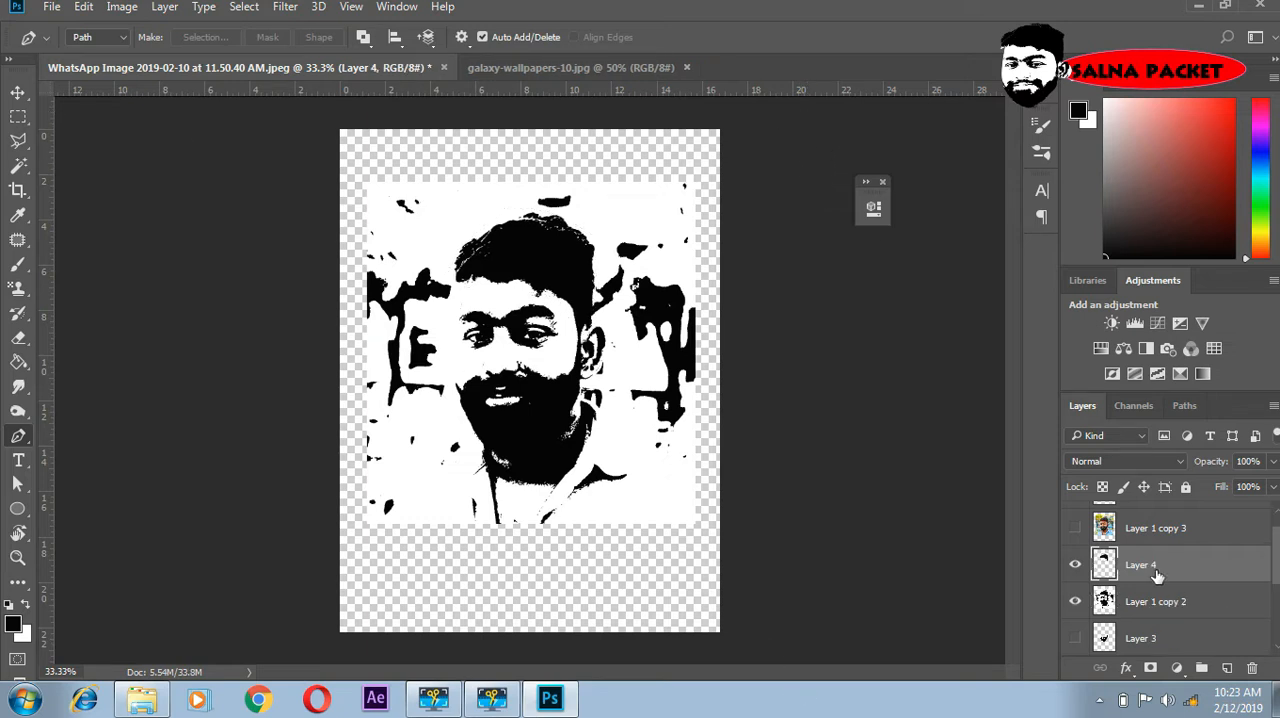
- Hide Layer 1 copy 2 and show the beard and eyes cut-outs on Layer 3 and Layer 2 together with the hair
left_click(1075, 601)
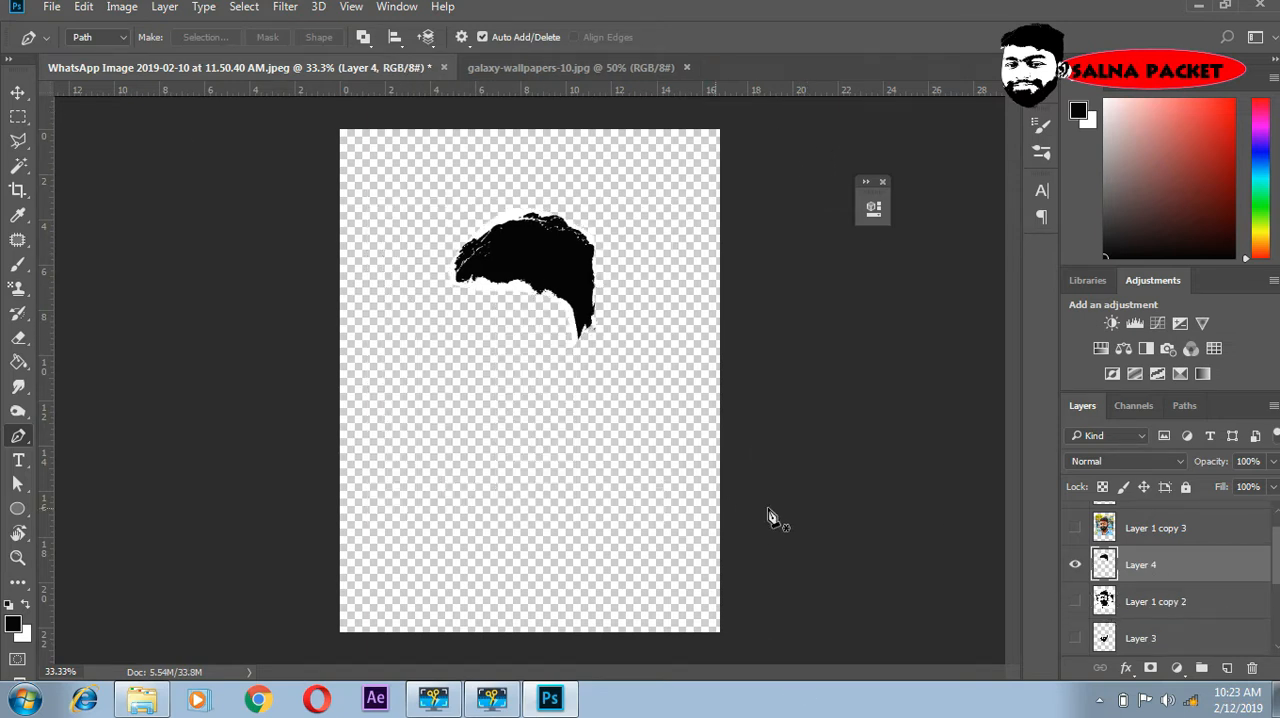
scroll(1079, 621, "down", 1)
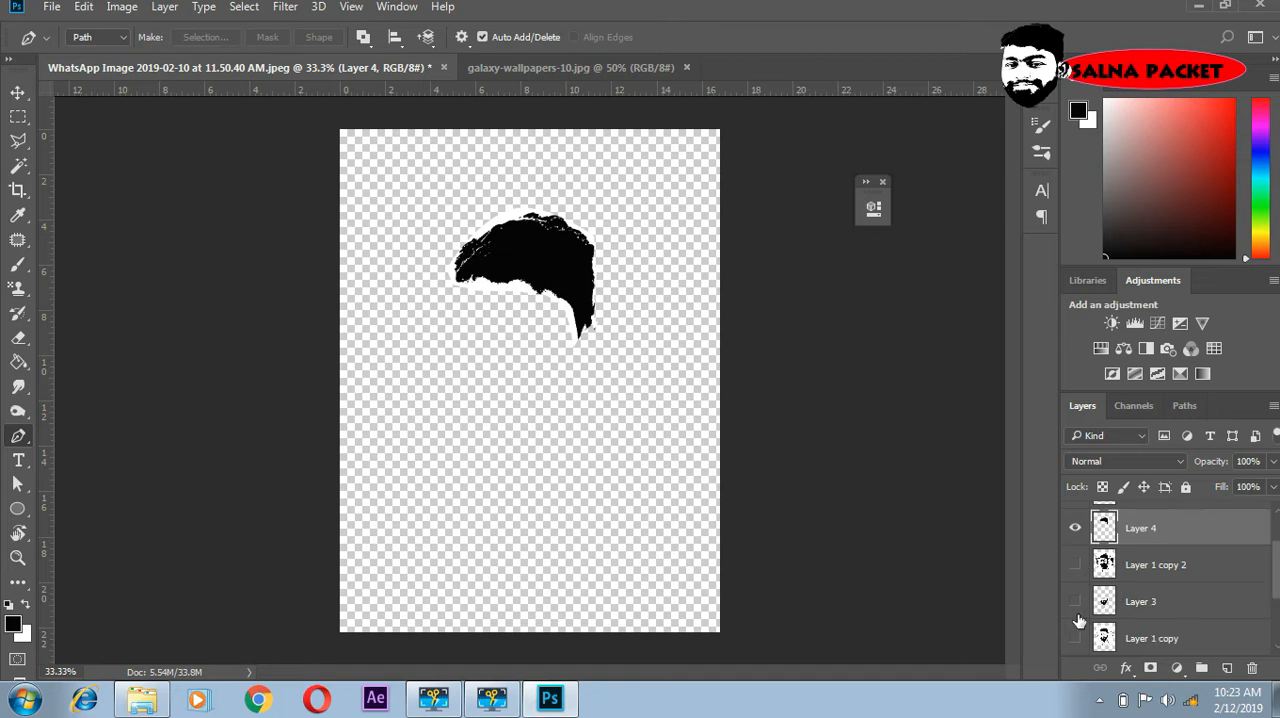
left_click(1075, 601)
scroll(1078, 620, "down", 1)
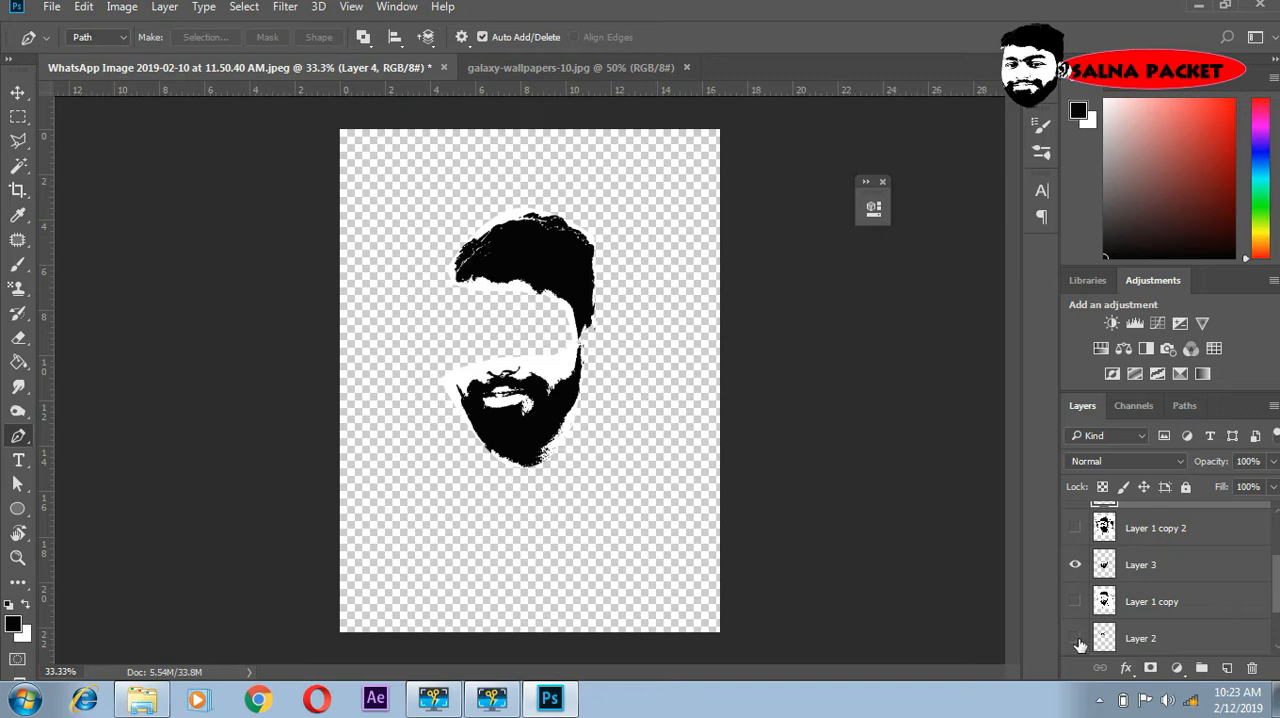
left_click(1075, 638)
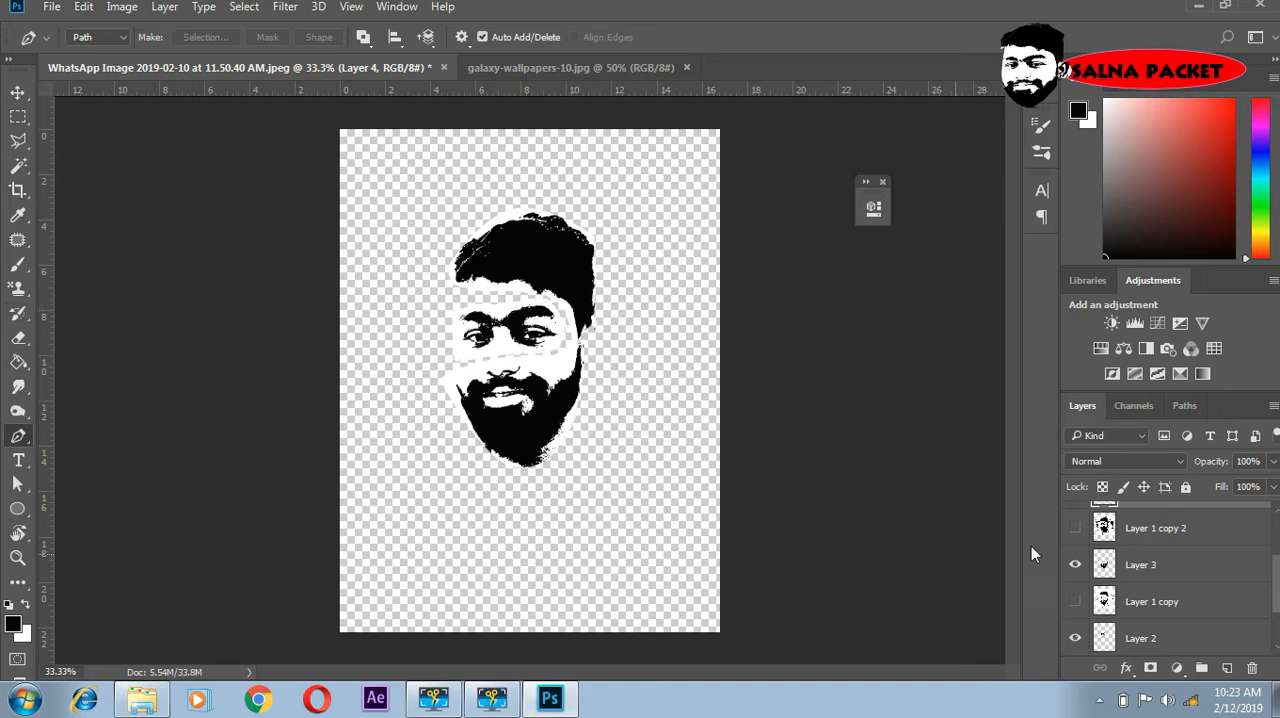
- Hide the hair, beard and eyes cut-outs on Layers 4, 3 and 2, and make Layer 1 copy 3 visible and active
scroll(1129, 551, "up", 3)
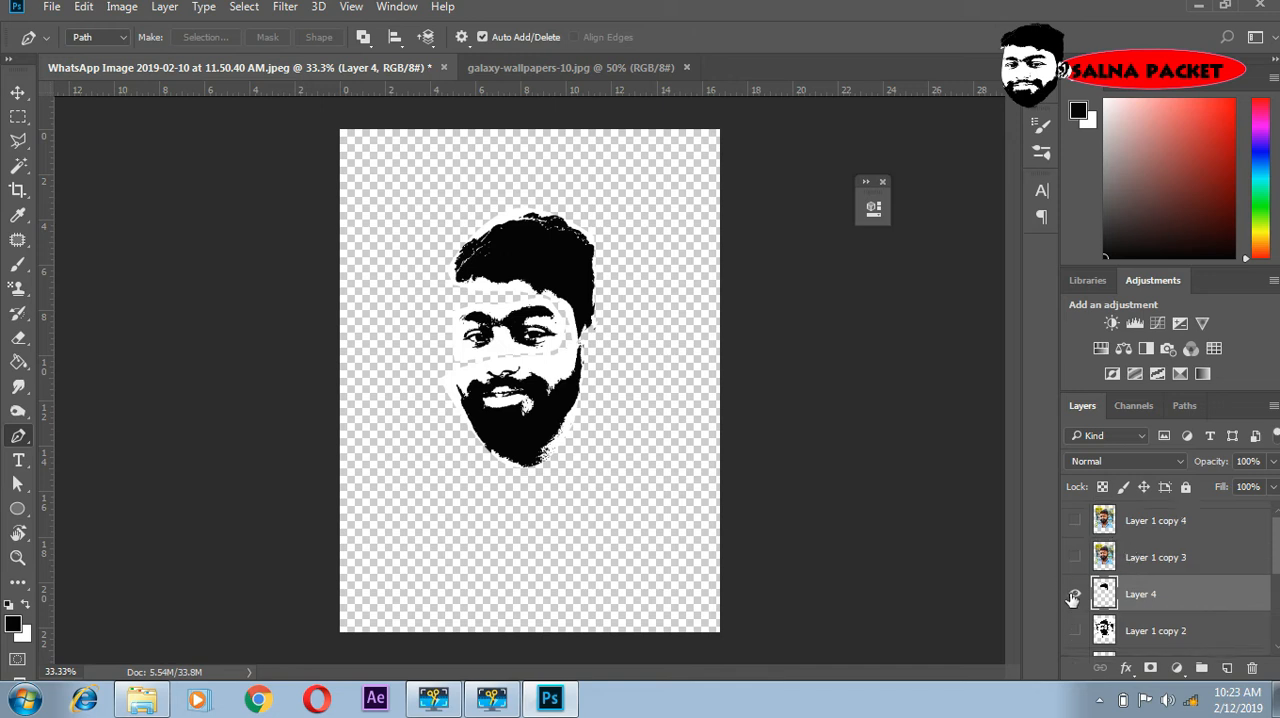
left_click(1073, 597)
scroll(1076, 620, "down", 3)
left_click(1075, 630)
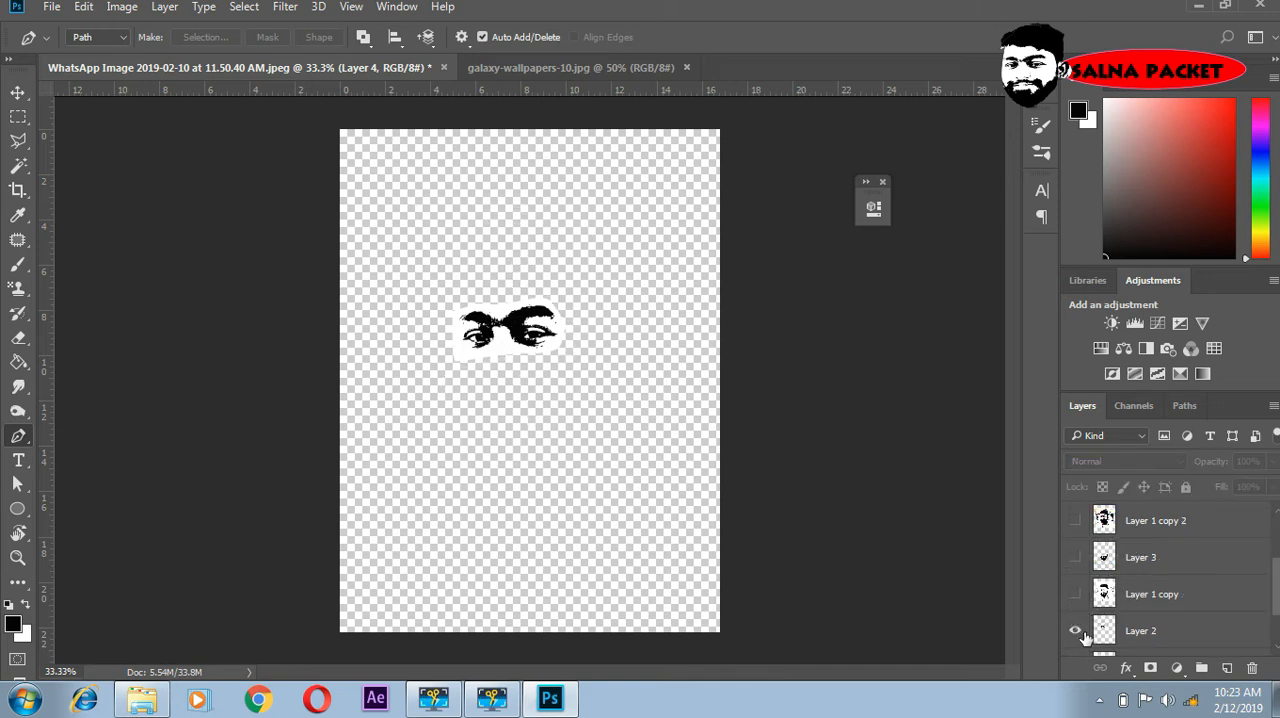
scroll(1075, 600, "down", 2)
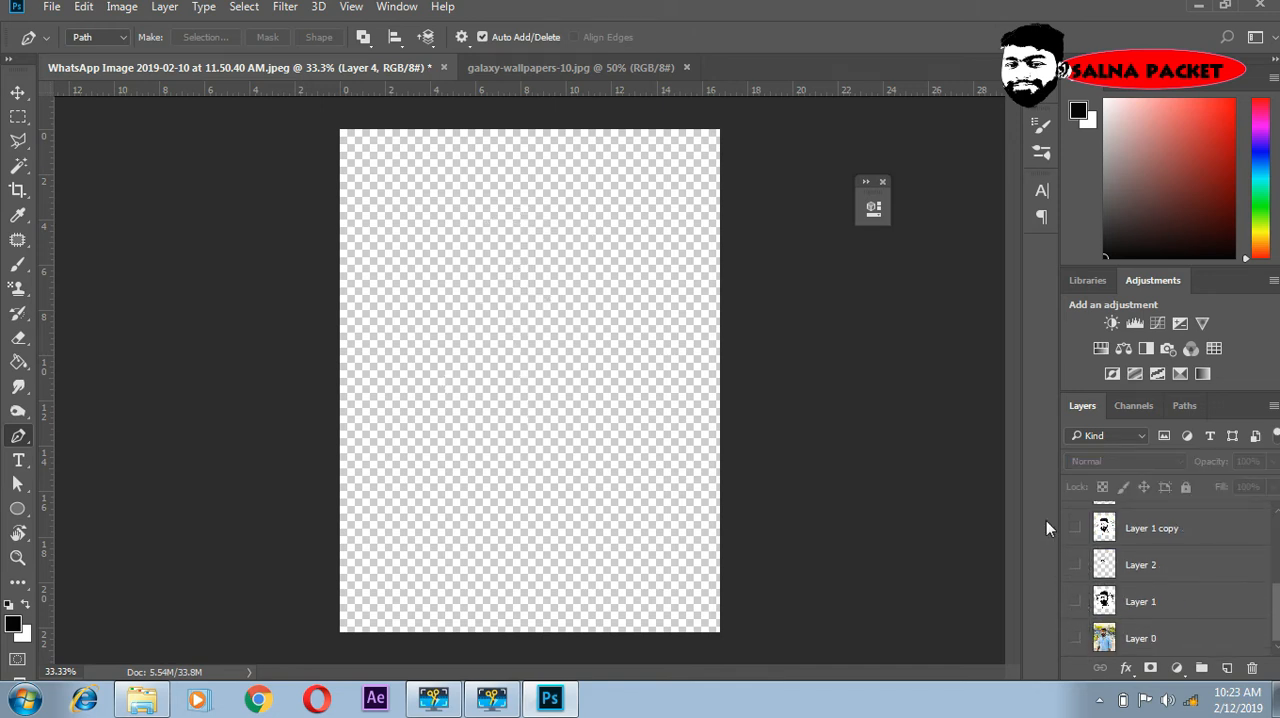
scroll(1098, 556, "up", 5)
left_click(1104, 564)
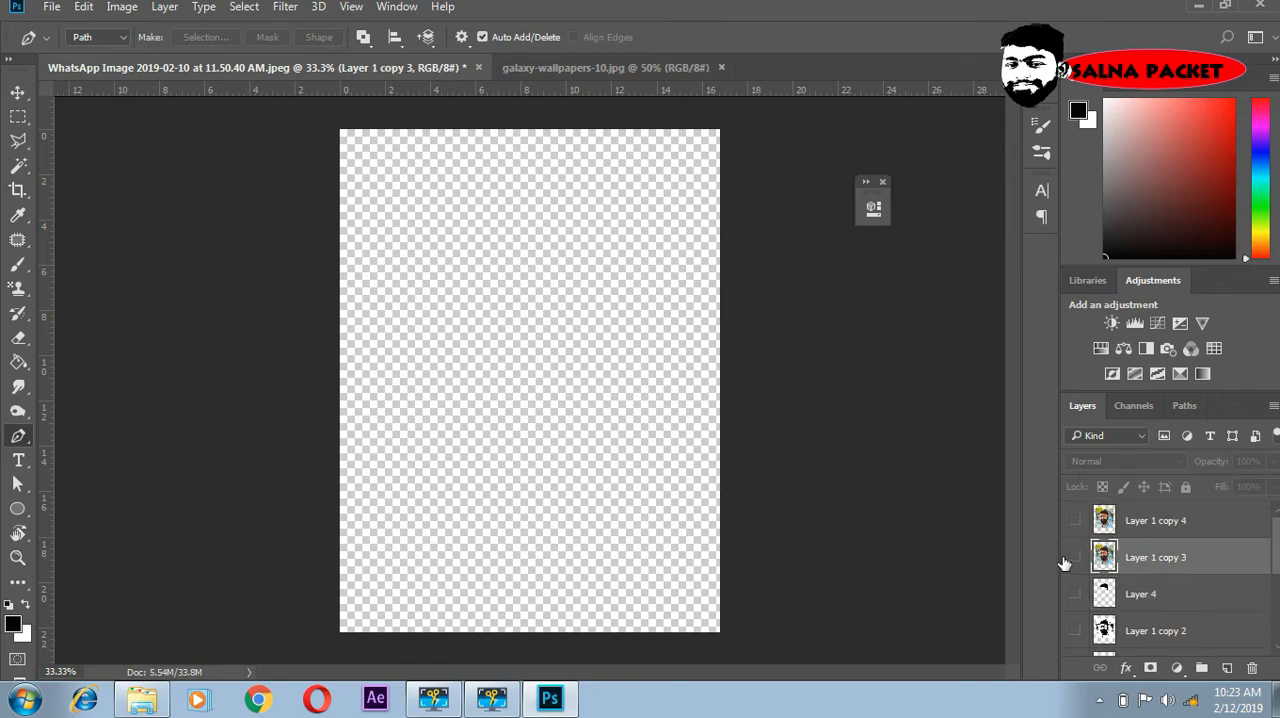
left_click(1075, 557)
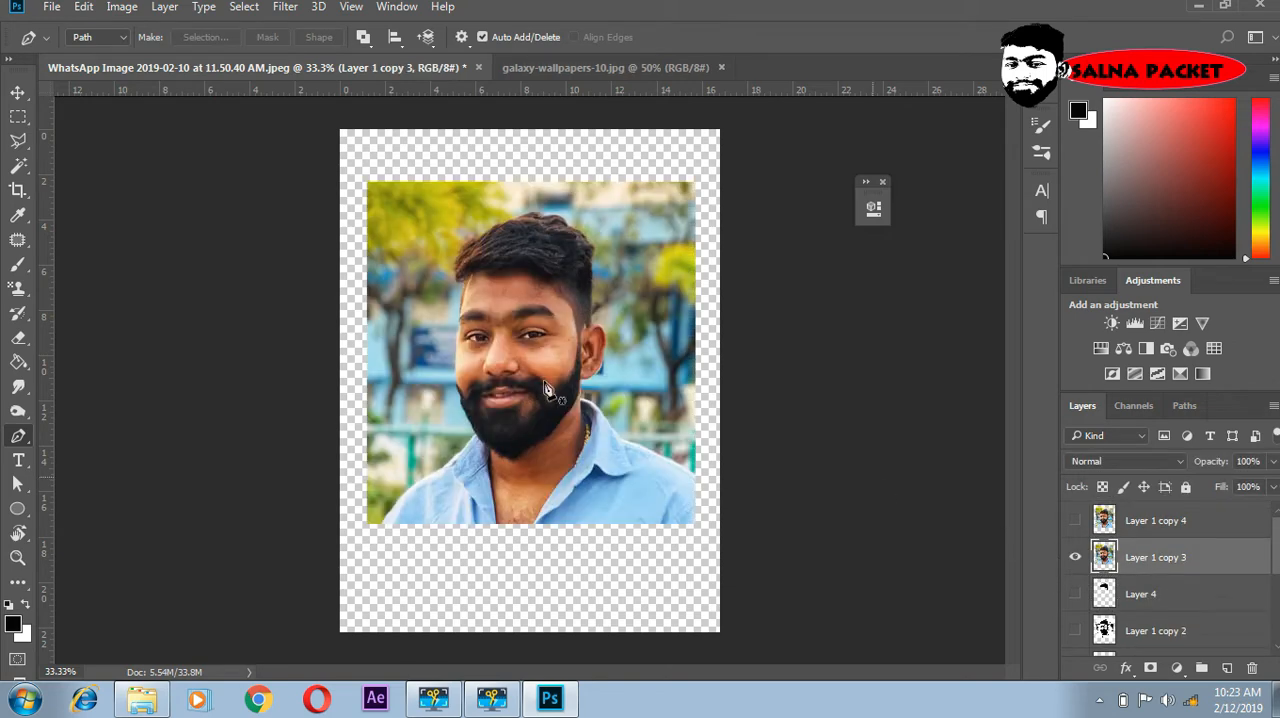
left_click(122, 7)
mouse_move(246, 56)
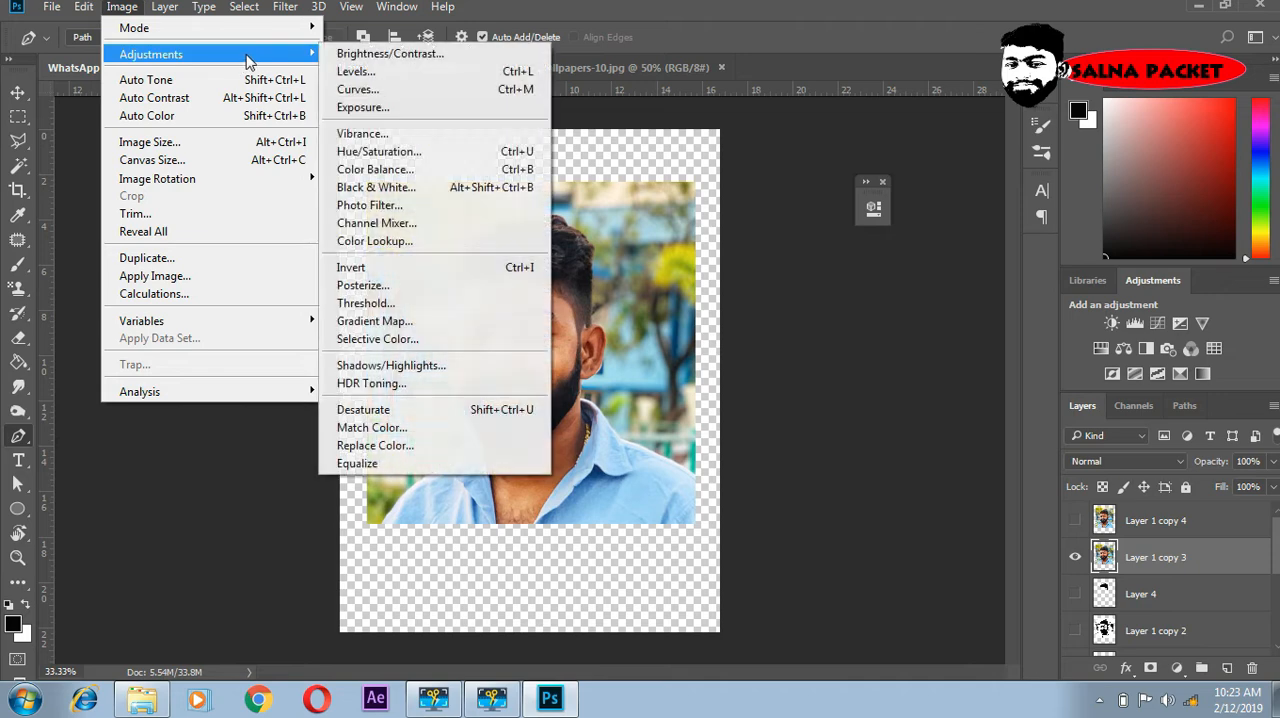
left_click(372, 320)
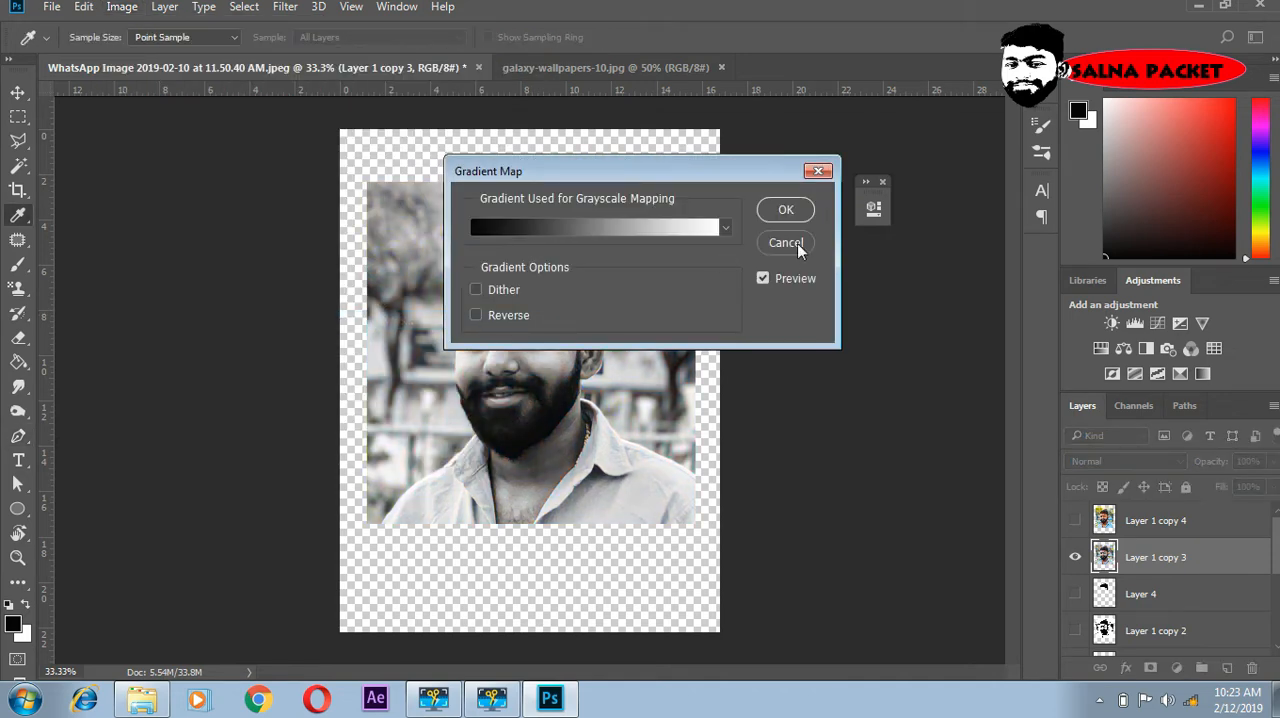
left_click(790, 242)
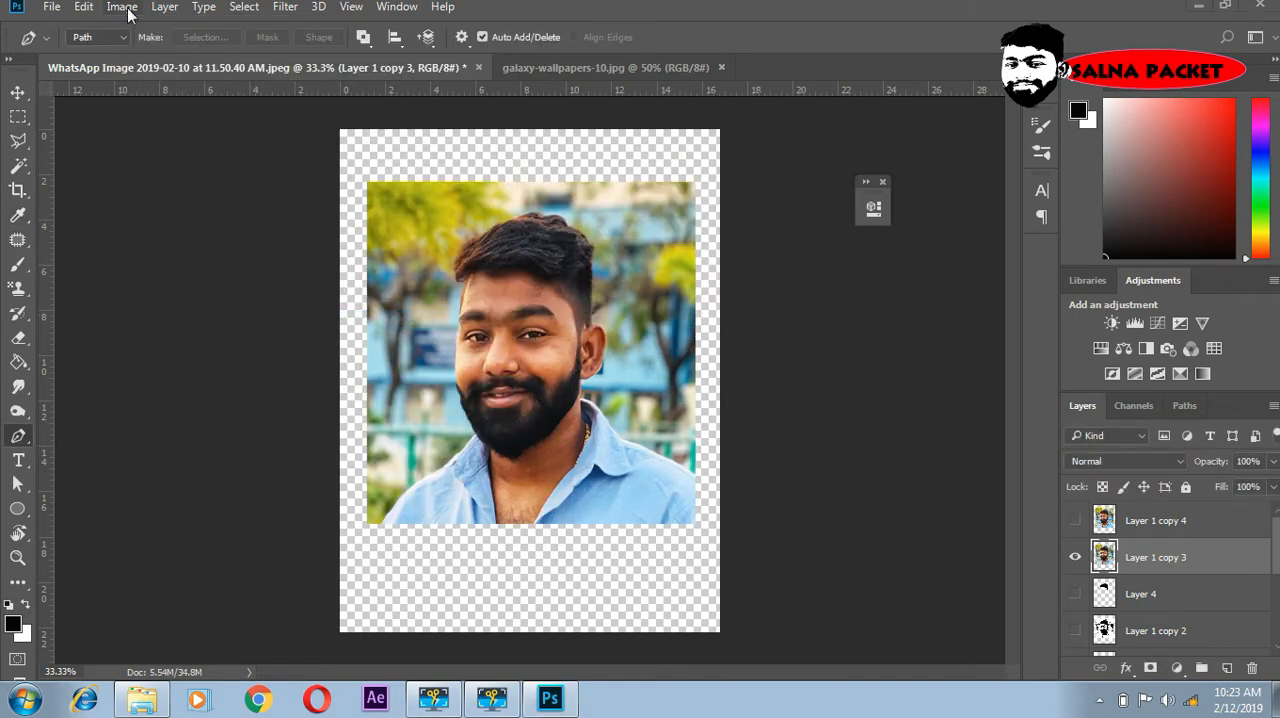
- Apply a Threshold adjustment with level 108 to Layer 1 copy 3
left_click(128, 12)
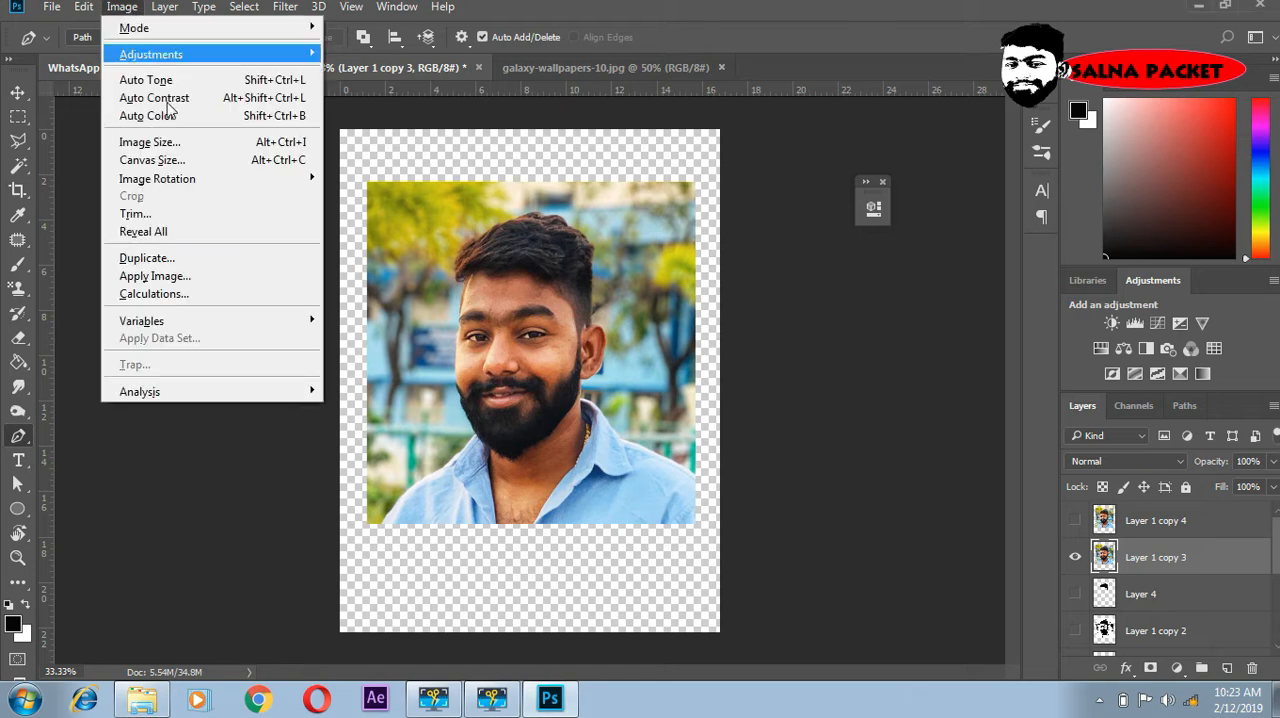
mouse_move(255, 57)
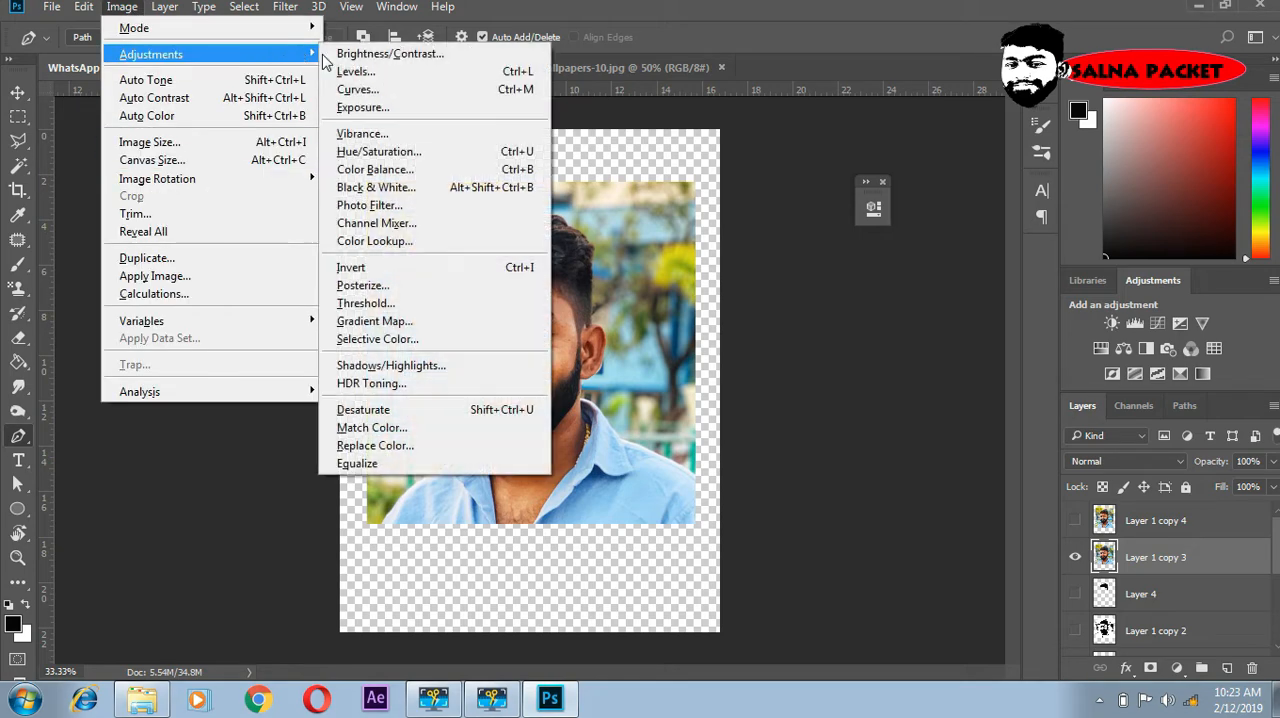
left_click(376, 306)
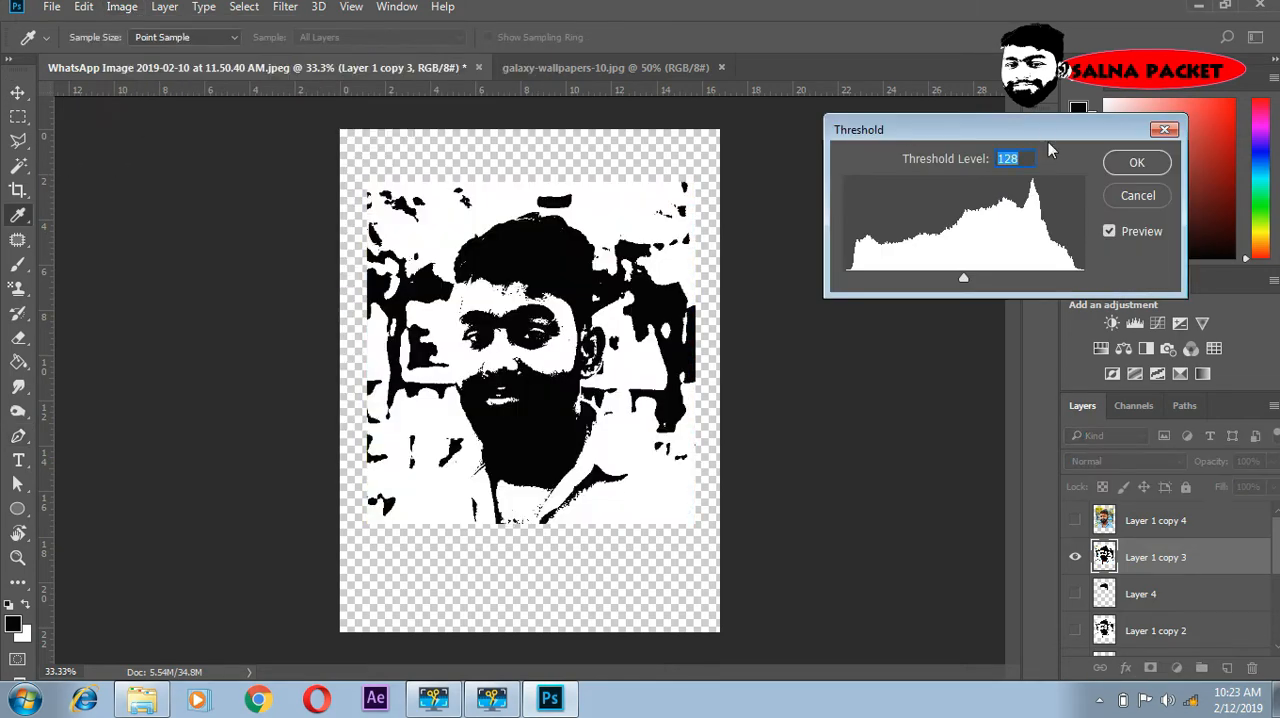
left_click_drag(964, 279, 945, 279)
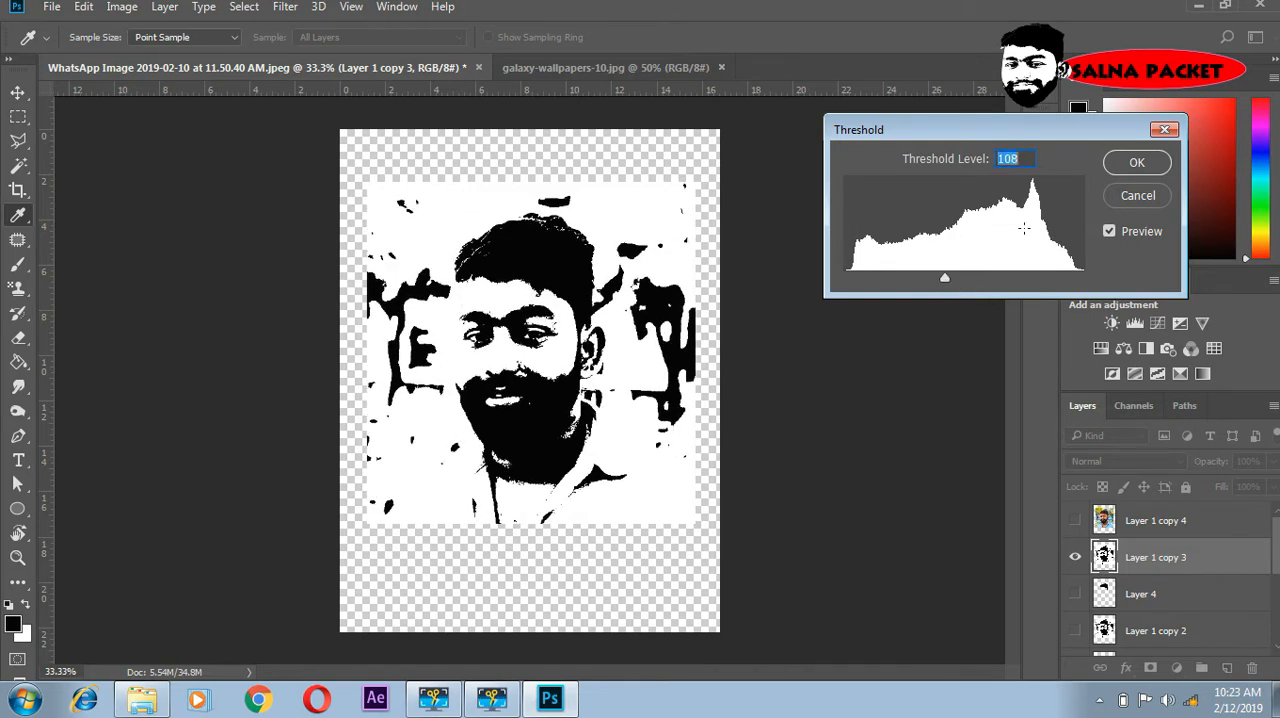
left_click(1157, 163)
- Draw a closed Pen path around the ear, starting where it meets the sideburn
key("p")
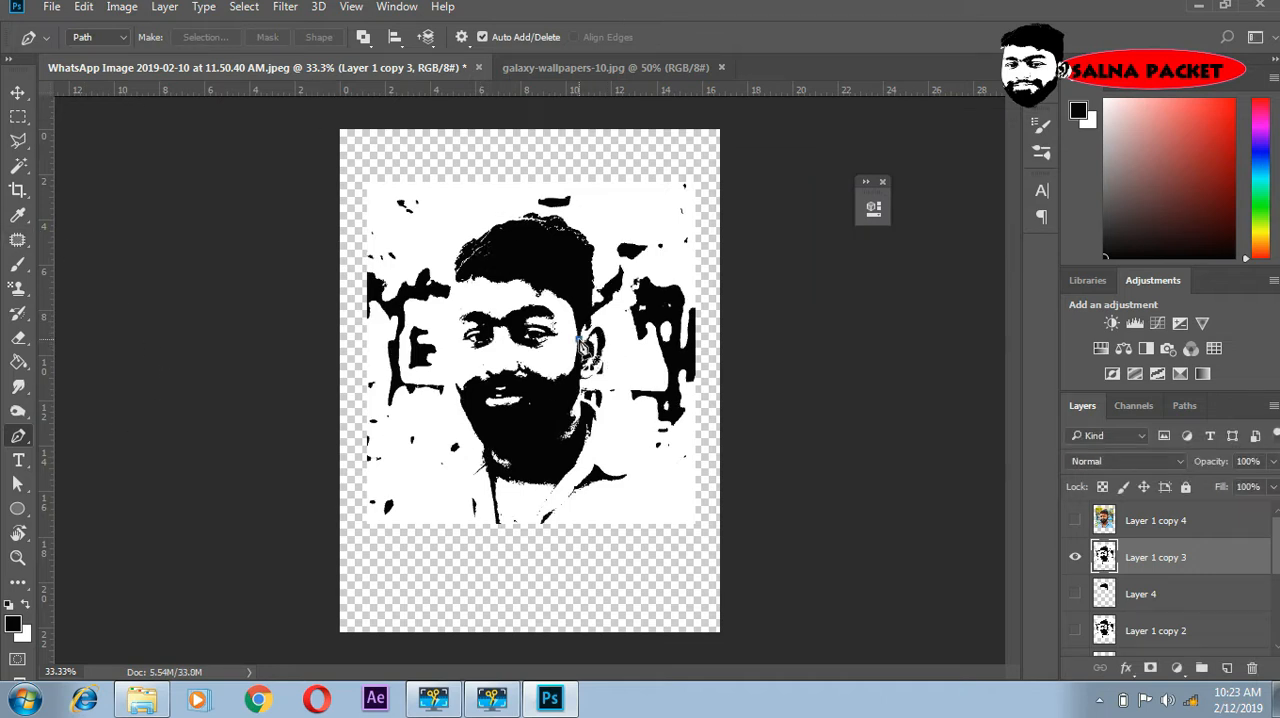
left_click(578, 337)
left_click(592, 328)
left_click_drag(605, 327, 609, 360)
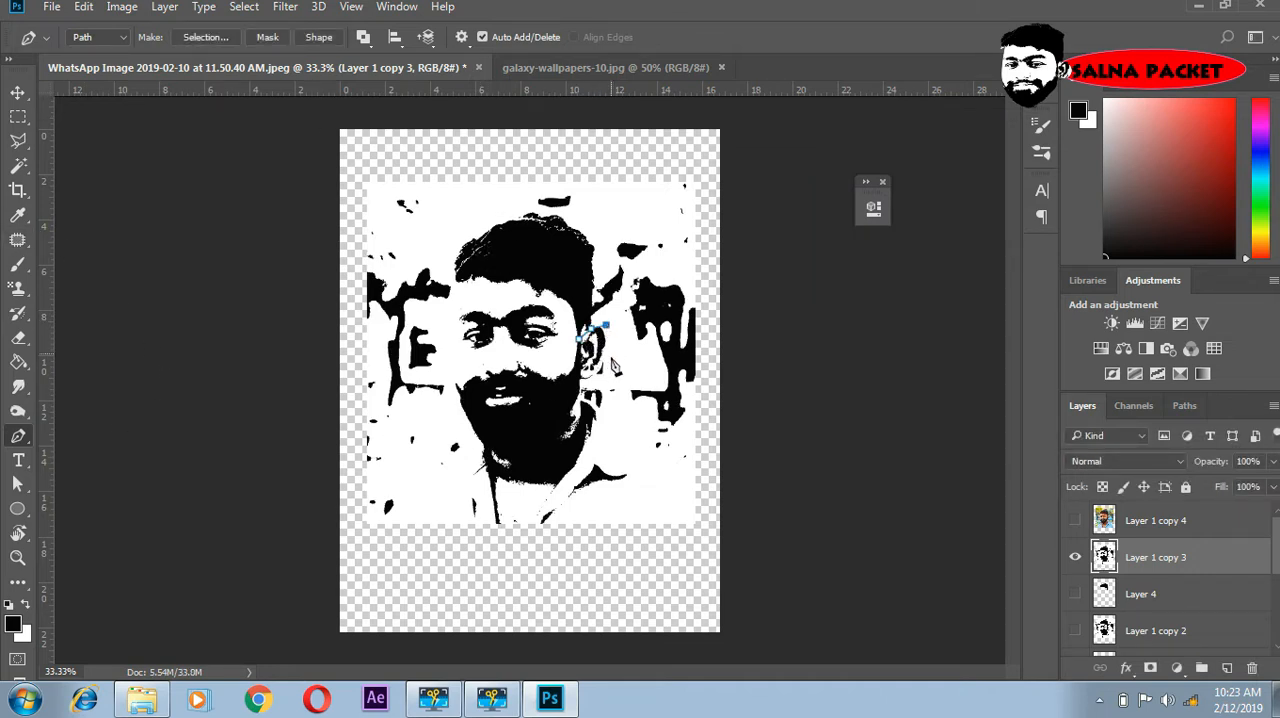
left_click(598, 384)
left_click(582, 381)
left_click(572, 369)
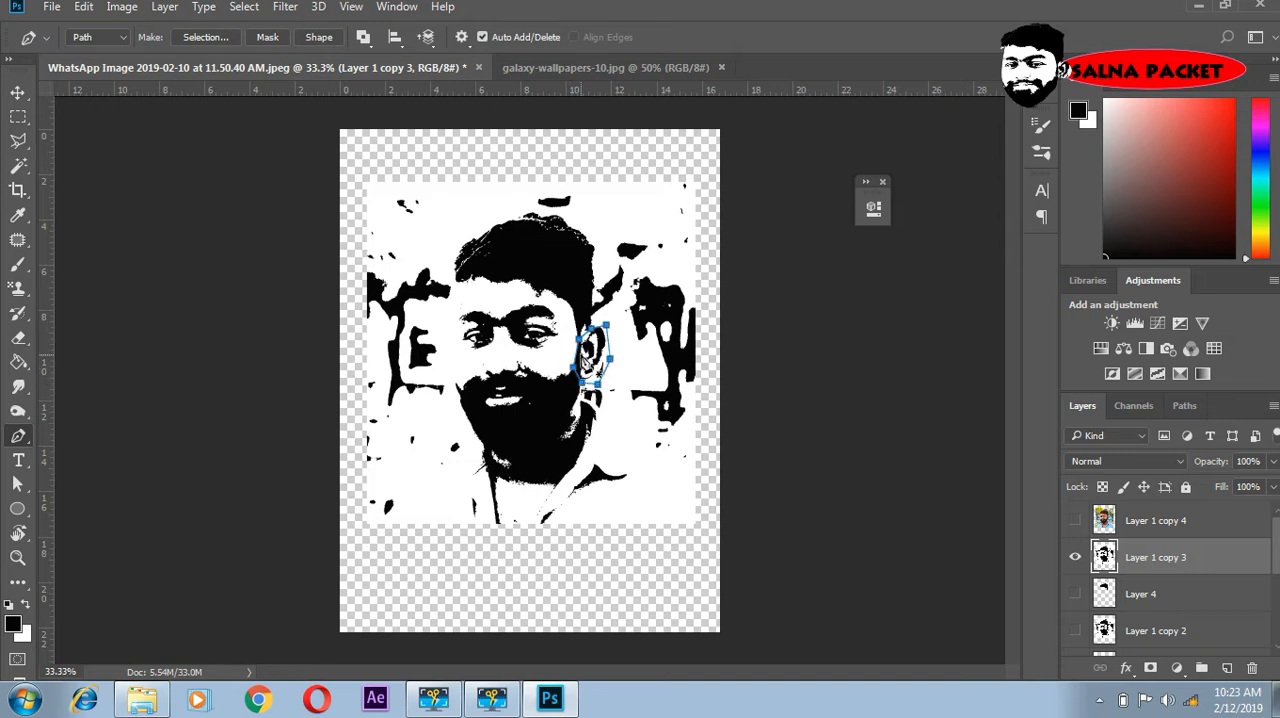
- Convert the ear path to a new anti-aliased selection with 0 px feather and copy it to a new layer
right_click(590, 350)
left_click(641, 334)
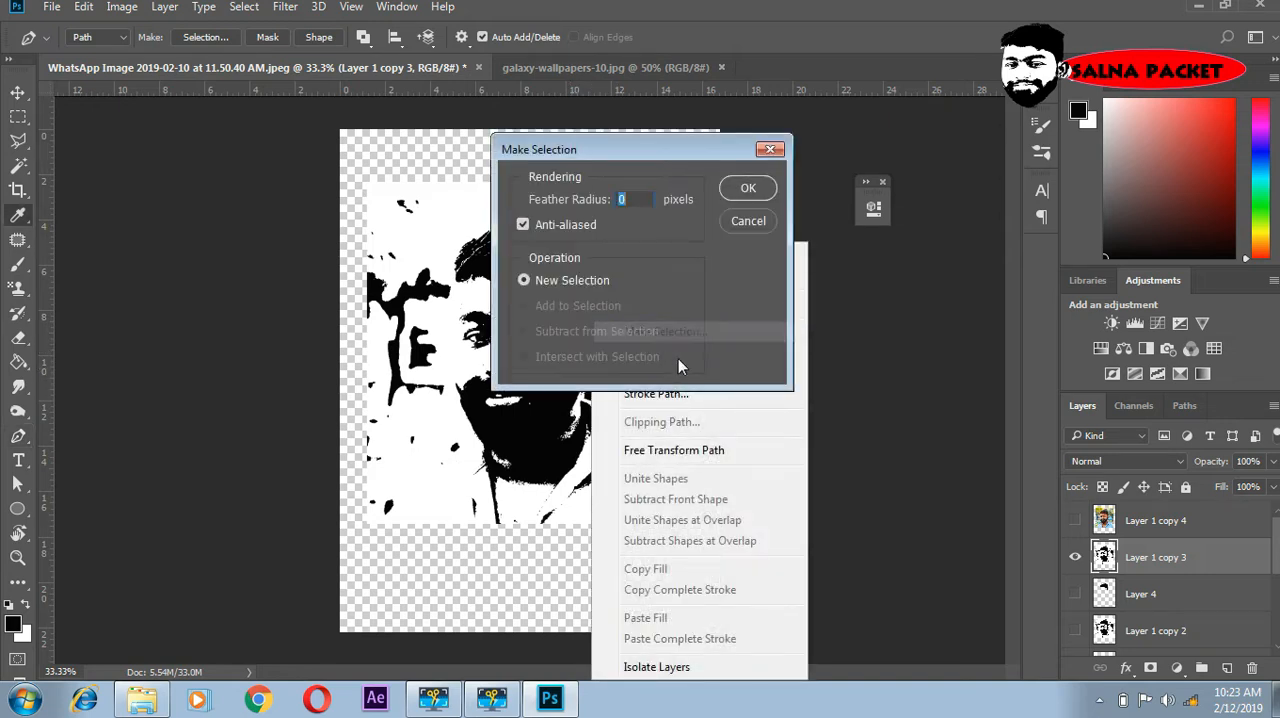
left_click(750, 189)
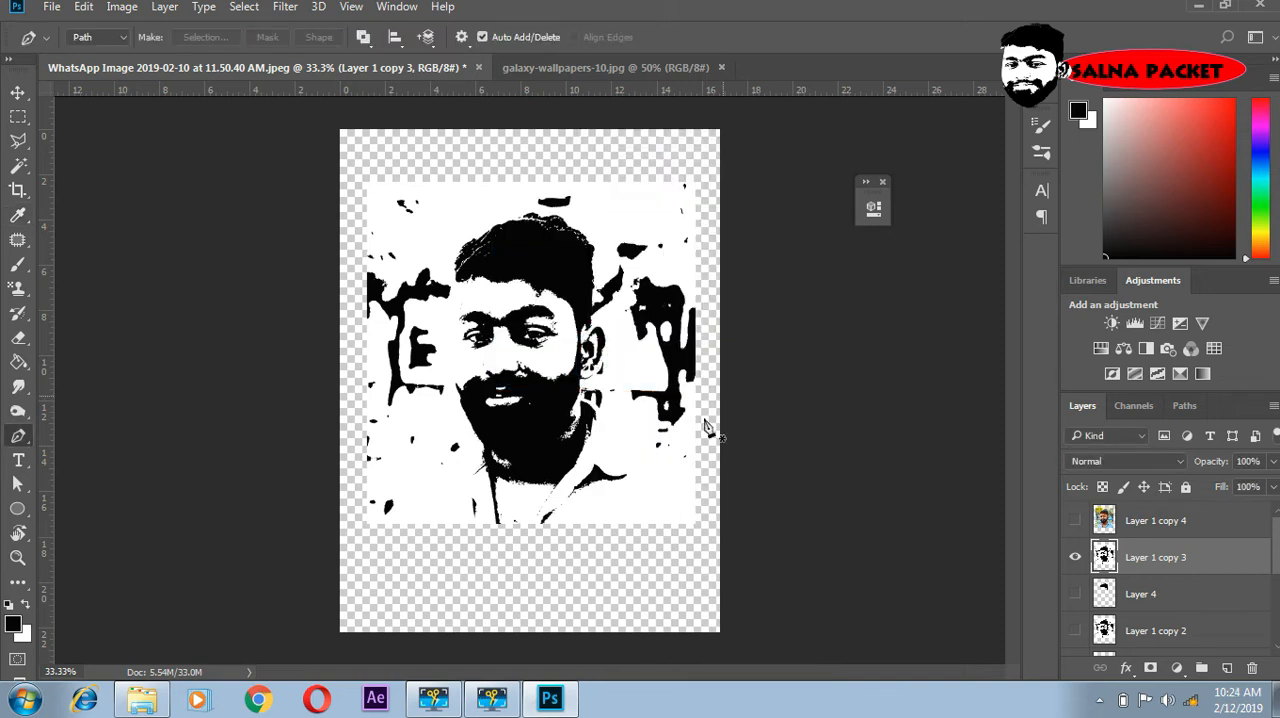
key("ctrl+j")
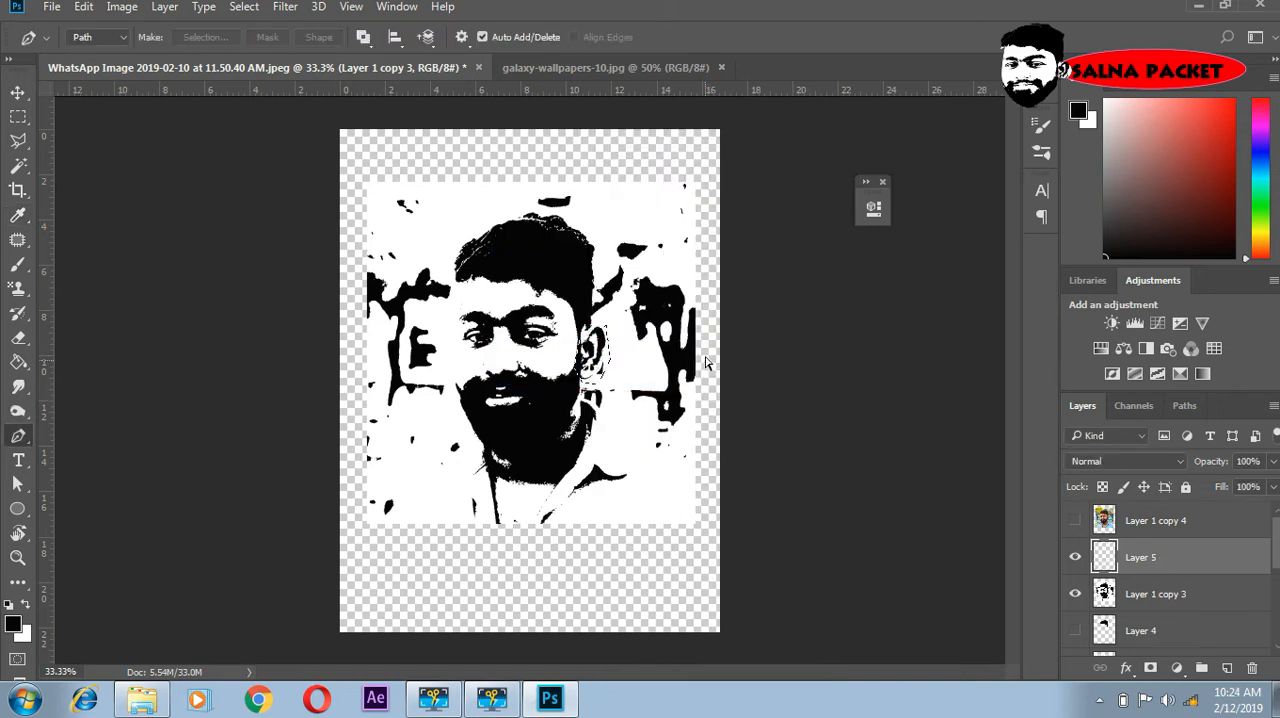
- Hide Layer 1 copy 3 and show the hair, beard and eyes cut-outs on Layers 4, 3 and 2 alongside the ear
left_click(1075, 595)
scroll(1088, 582, "down", 1)
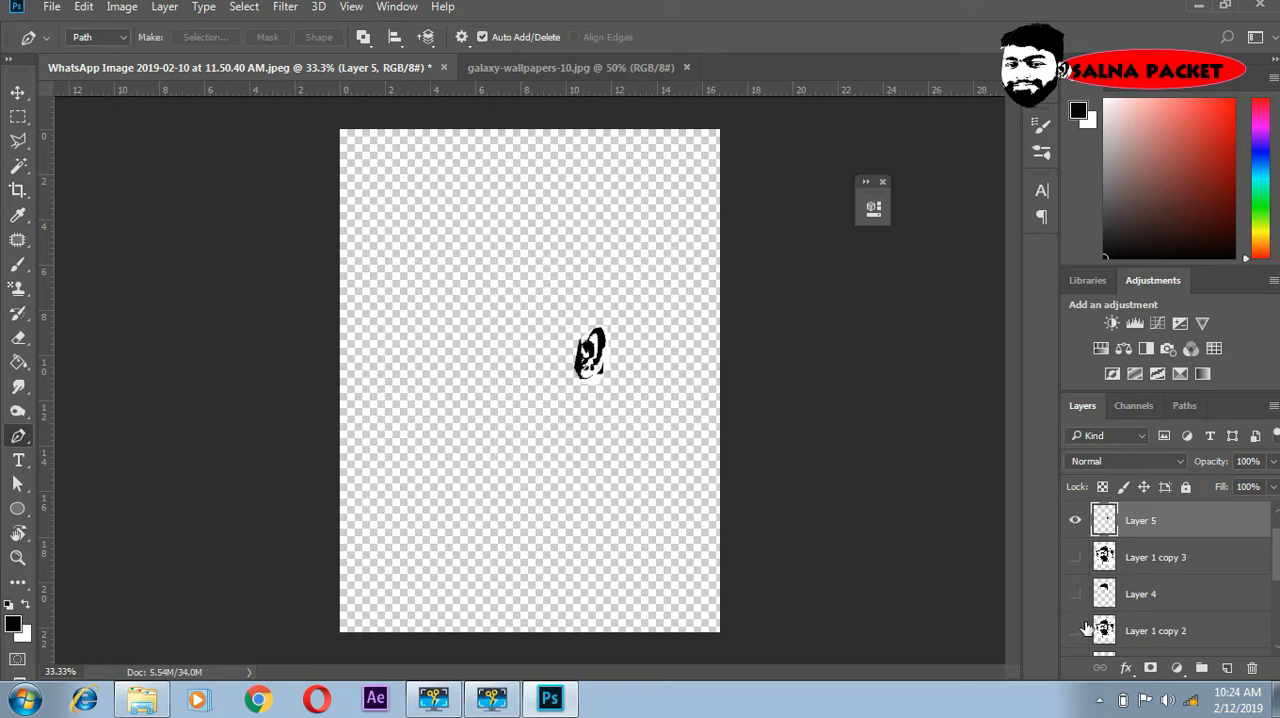
left_click(1075, 594)
scroll(1085, 615, "down", 2)
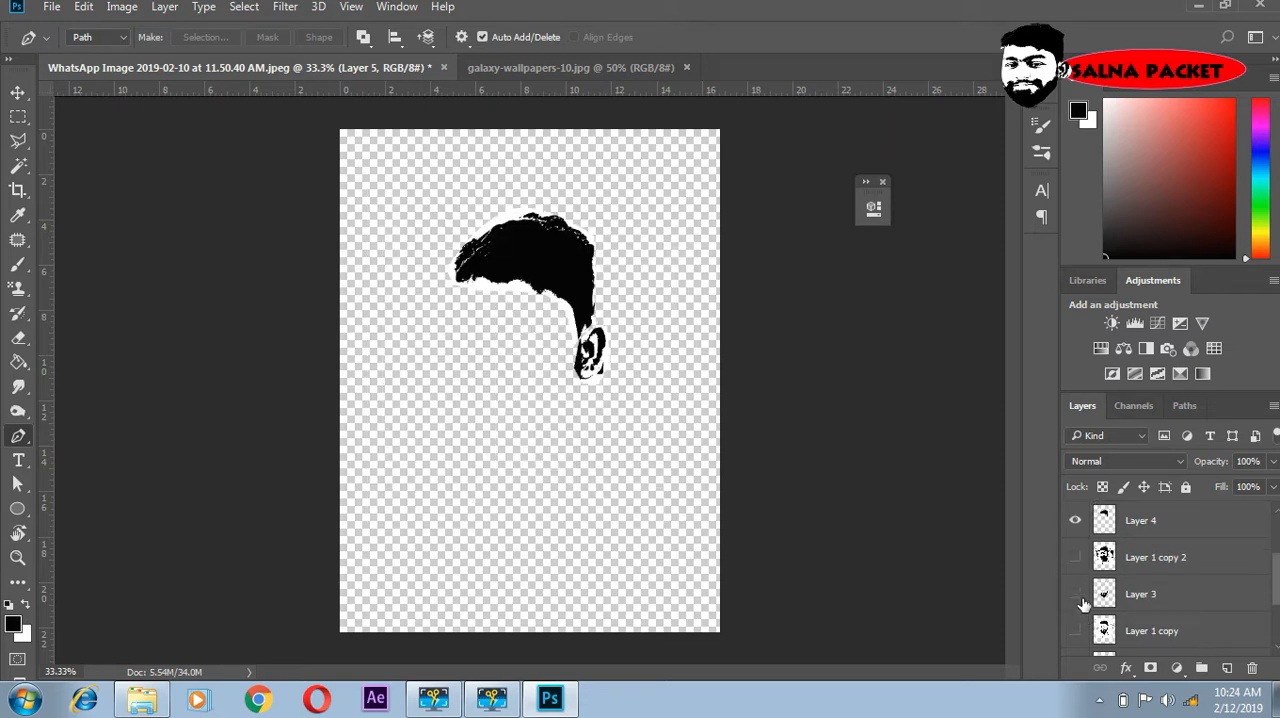
left_click(1076, 595)
scroll(1083, 610, "down", 2)
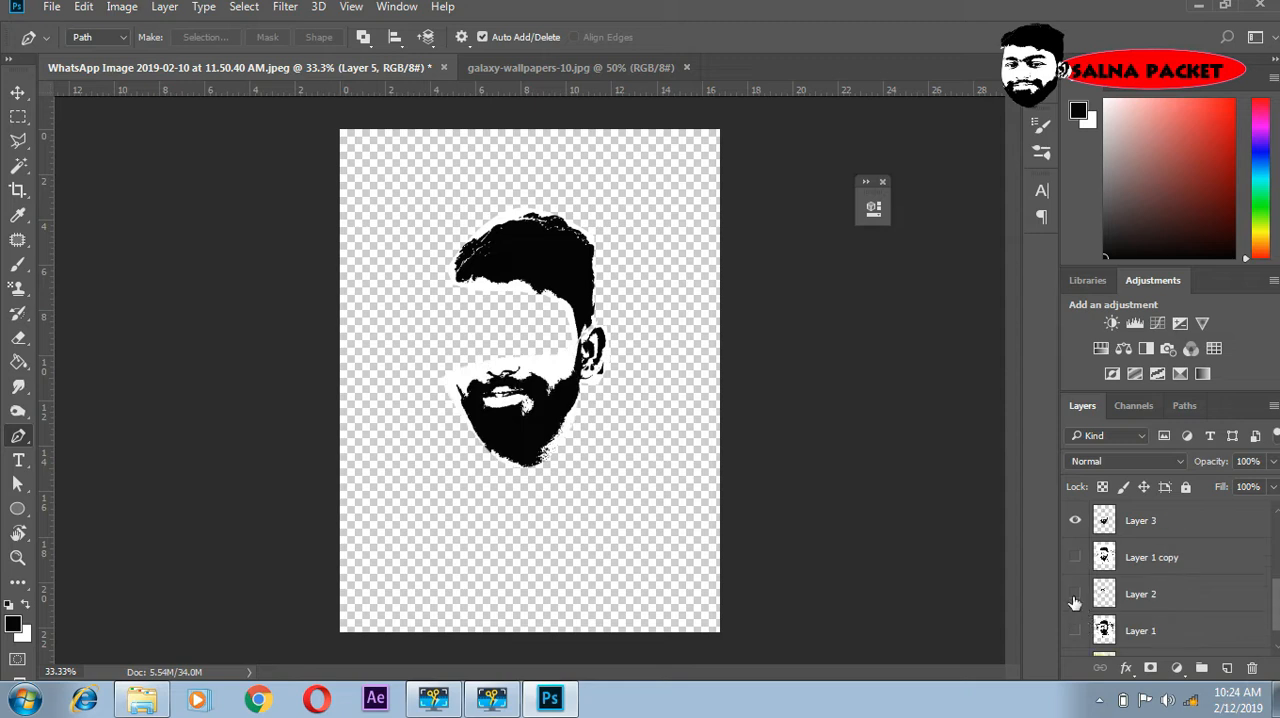
left_click(1075, 595)
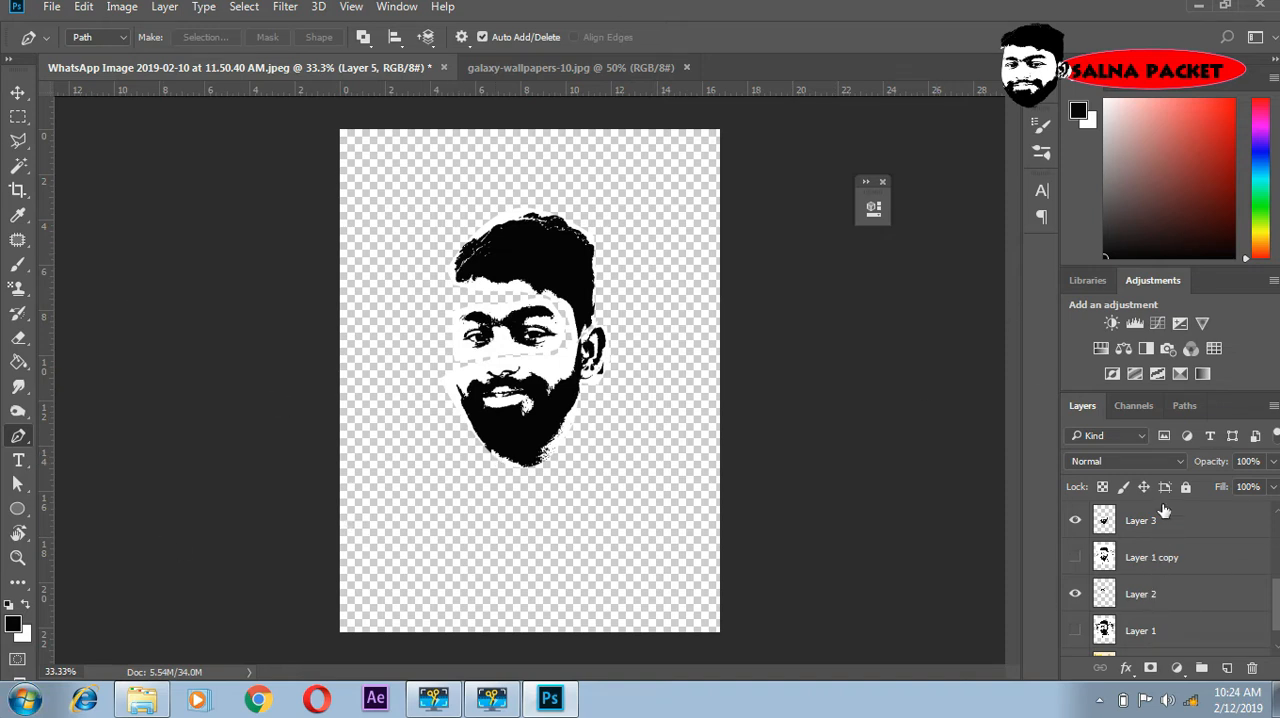
- Stamp the visible cut-outs into one new merged layer above Layer 5 and hide the separate cut-out layers, keeping only the merged face visible
scroll(1155, 528, "up", 3)
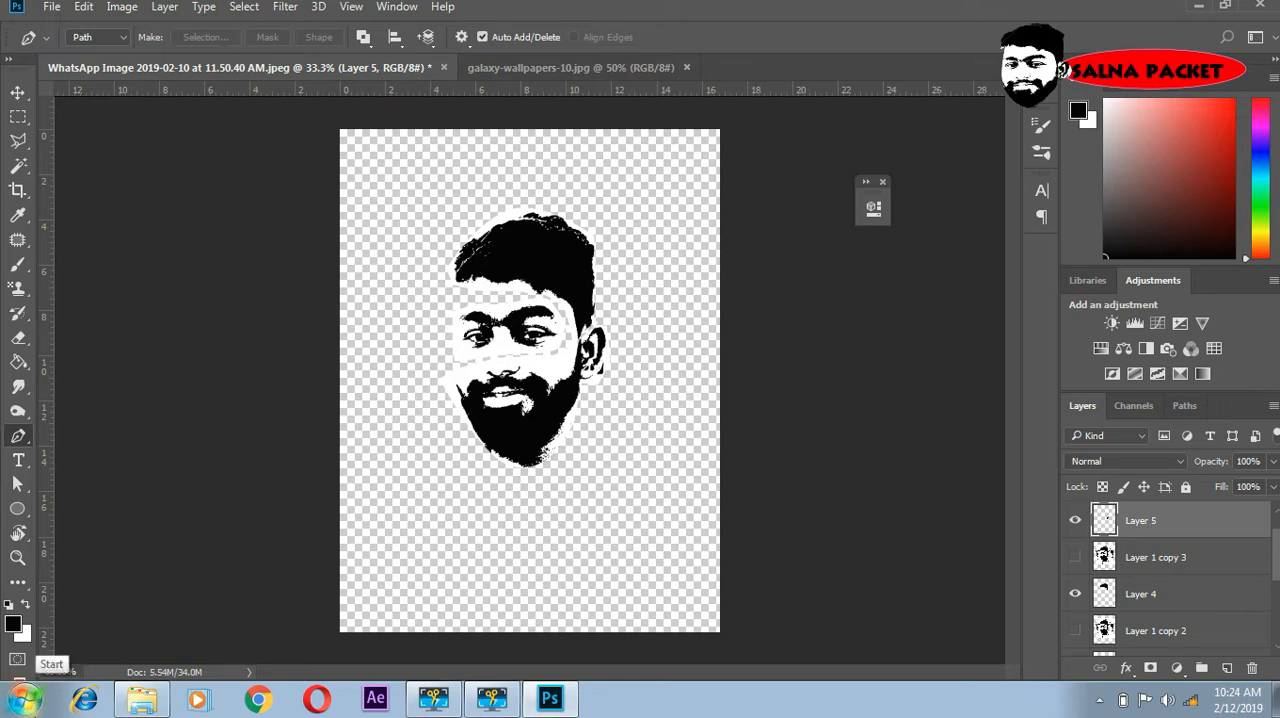
key("ctrl+shift+alt+e")
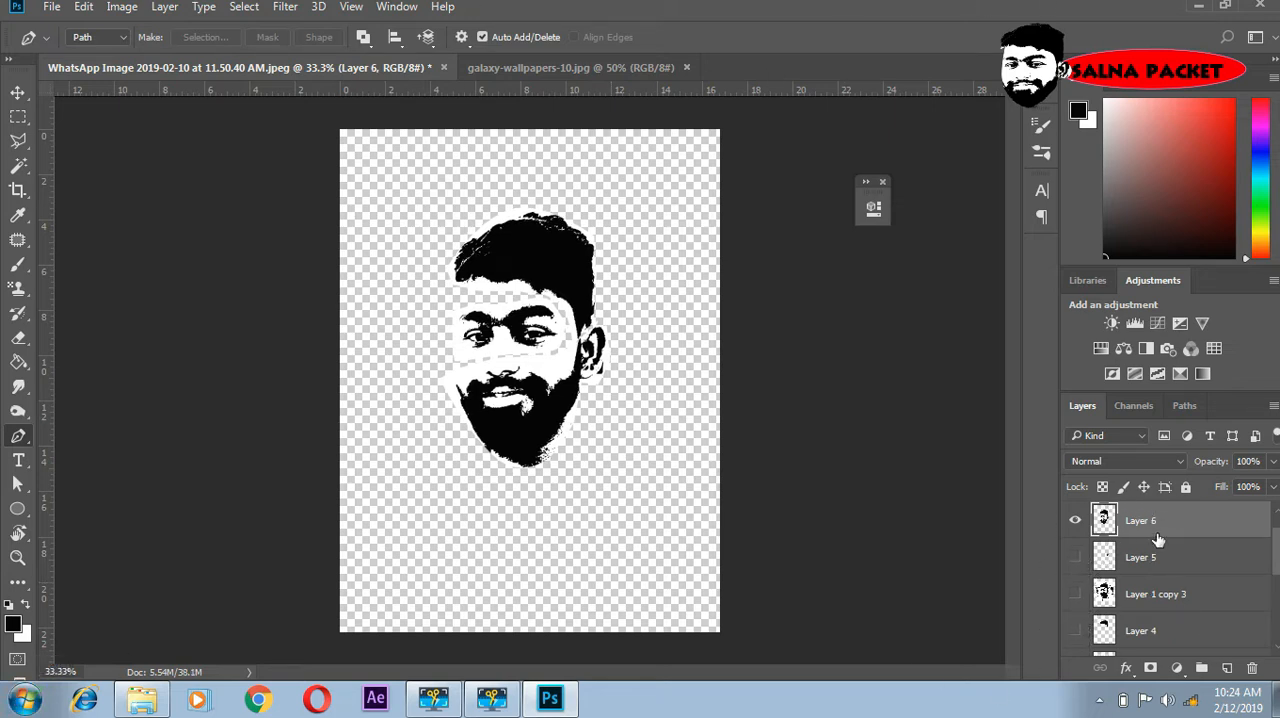
left_click(1074, 521)
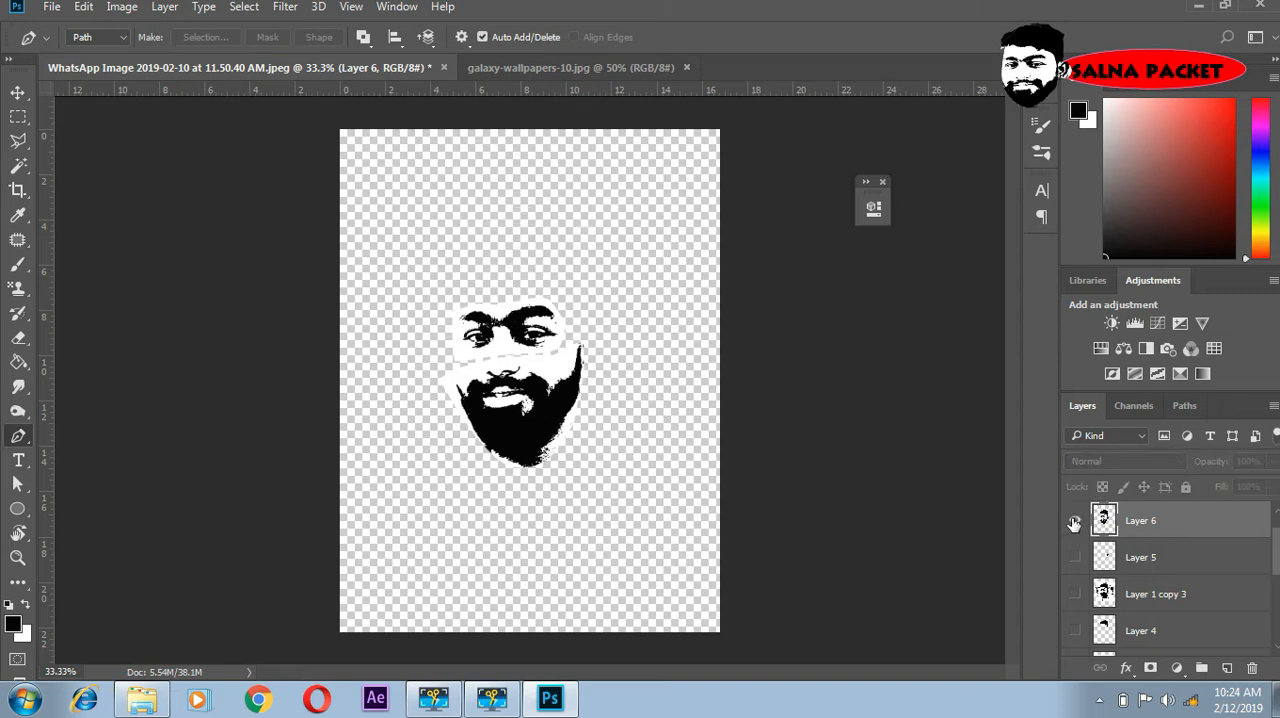
left_click(1074, 521)
scroll(1143, 565, "down", 2)
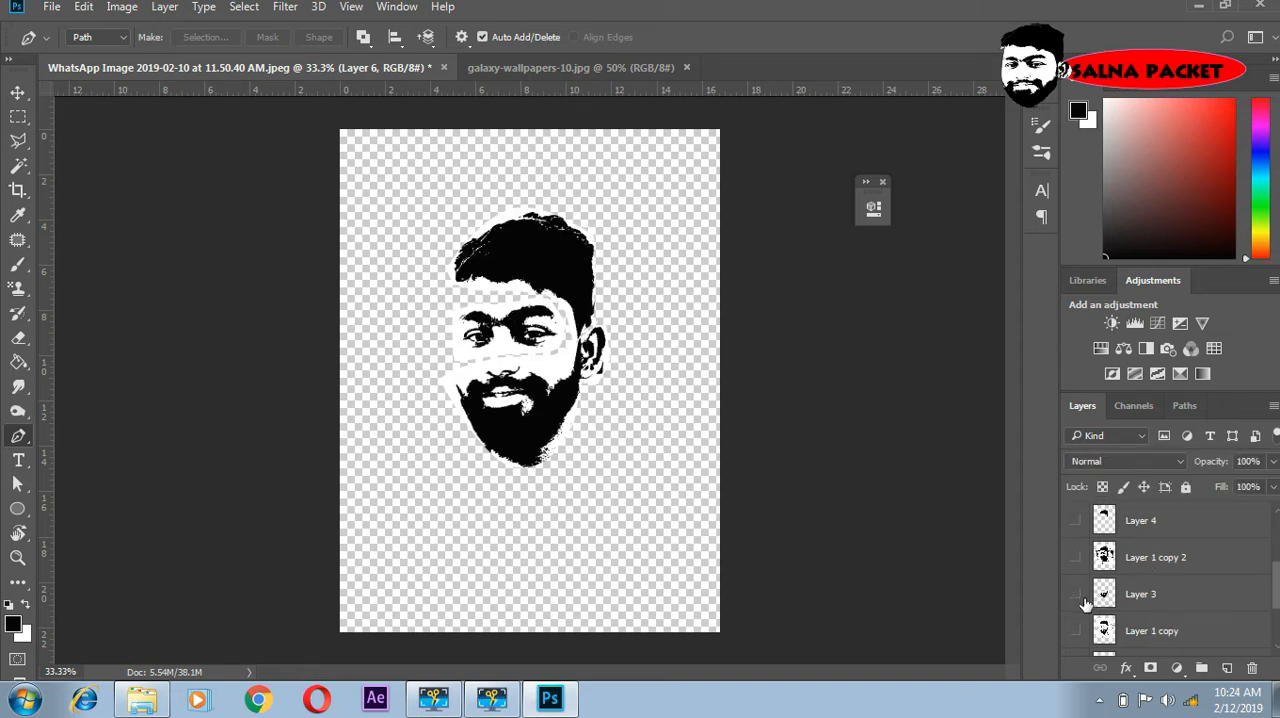
scroll(1086, 604, "down", 2)
scroll(1080, 565, "up", 4)
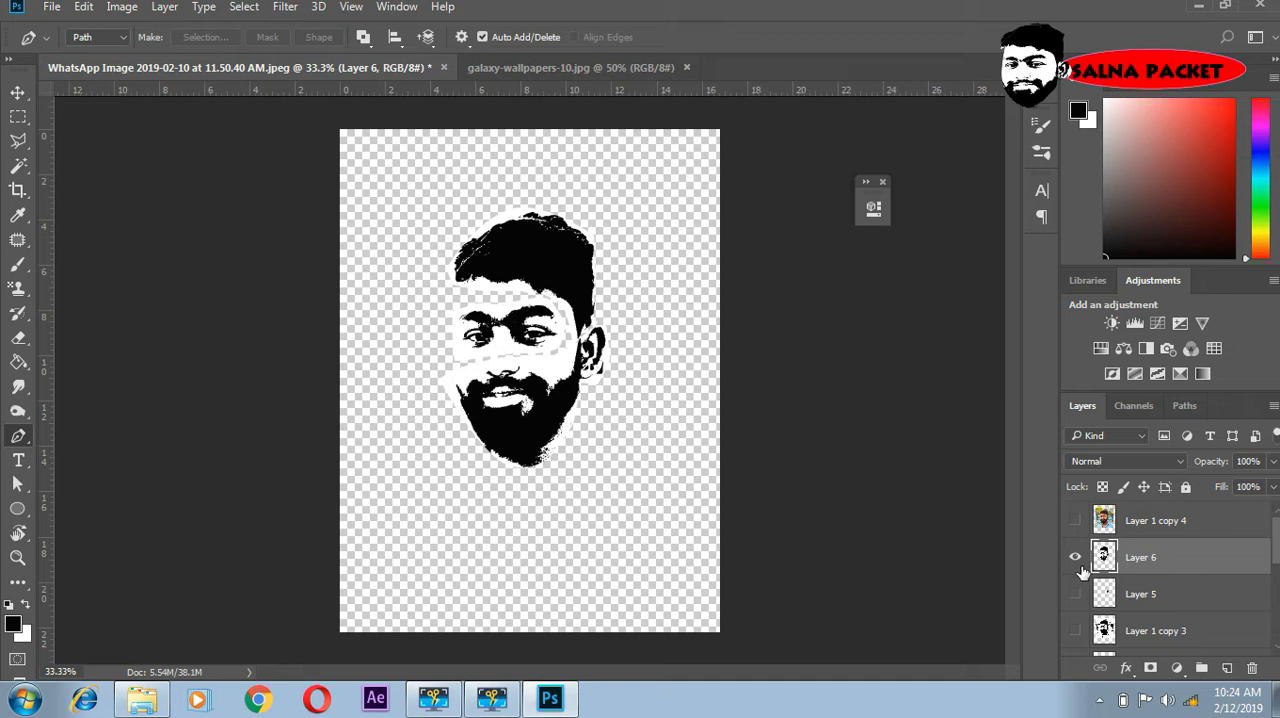
left_click(1077, 557)
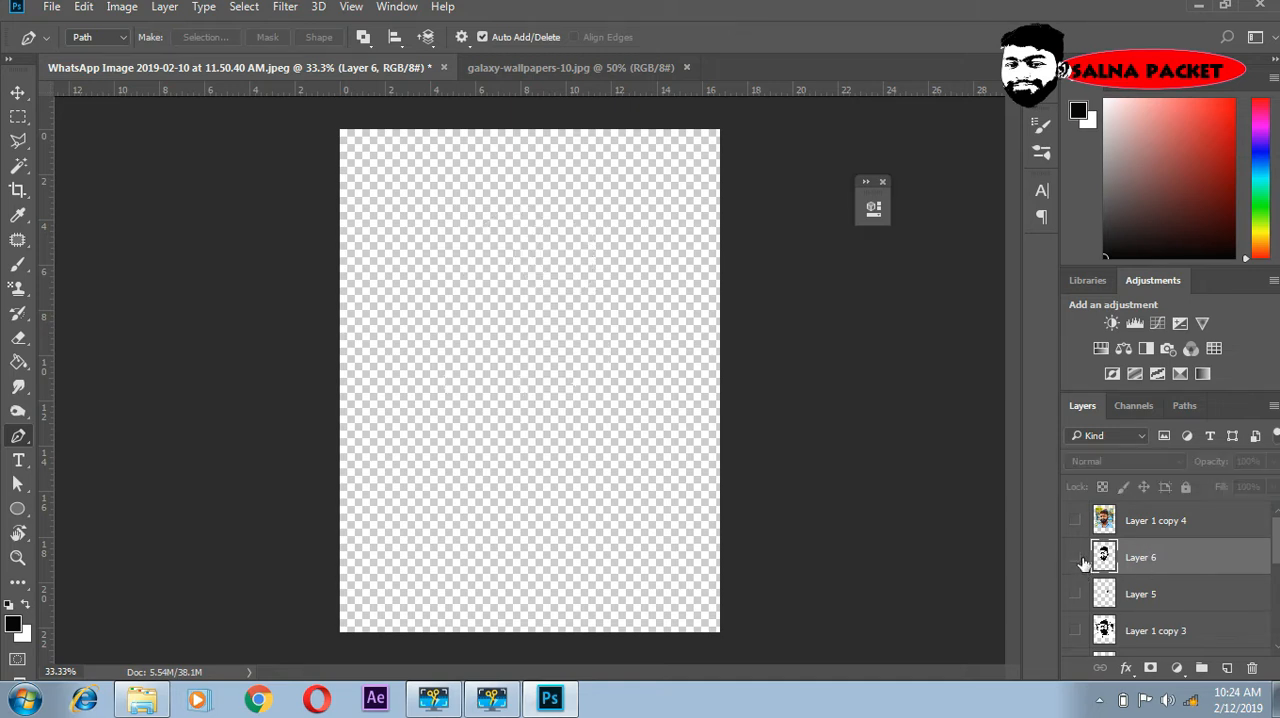
left_click(1077, 557)
left_click(1077, 557)
left_click(1077, 557)
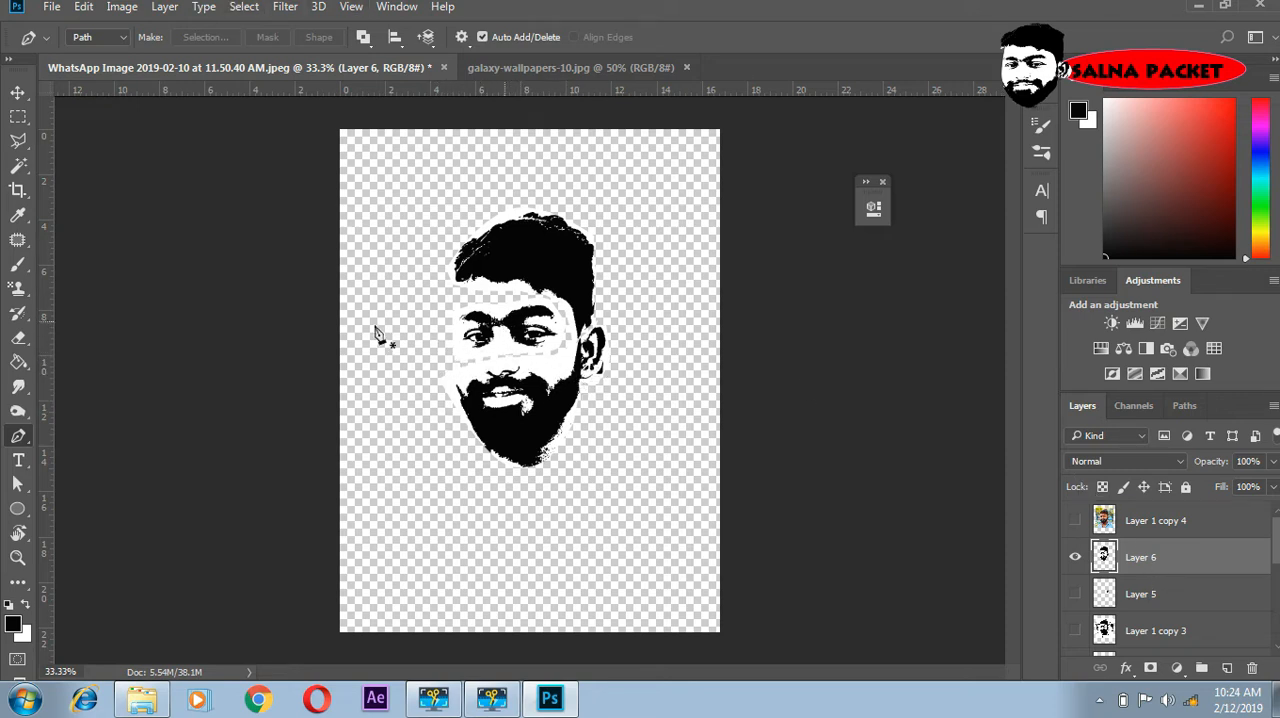
- Load the RGB composite channel of the merged face as a selection
left_click(1135, 407)
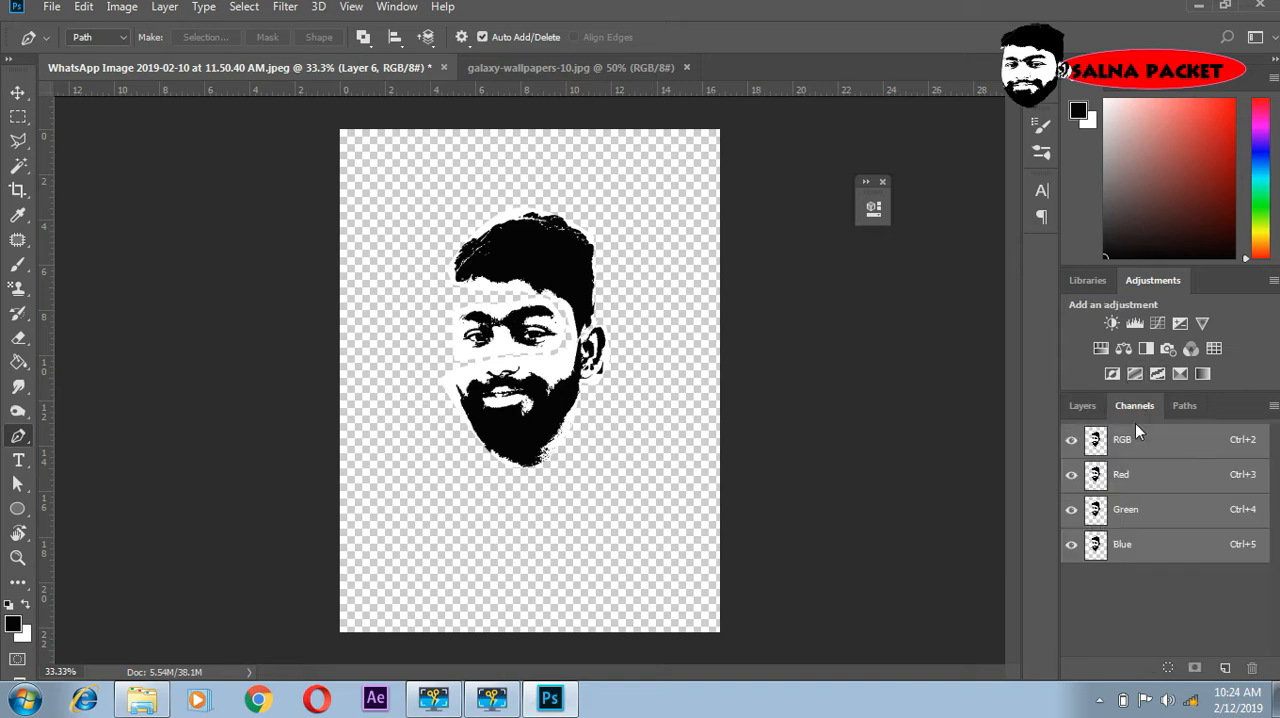
left_click(1168, 669)
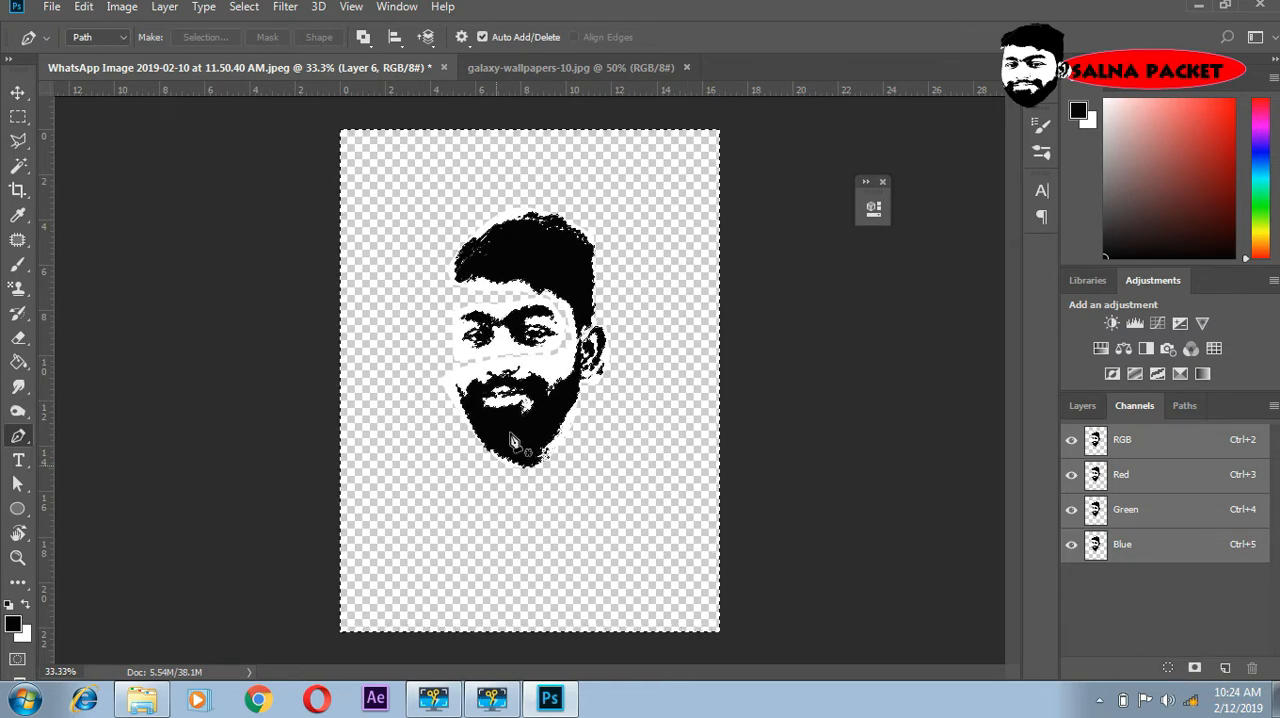
- Invert the selection, copy the black areas of the merged face to a new layer and hide Layer 6
left_click(248, 8)
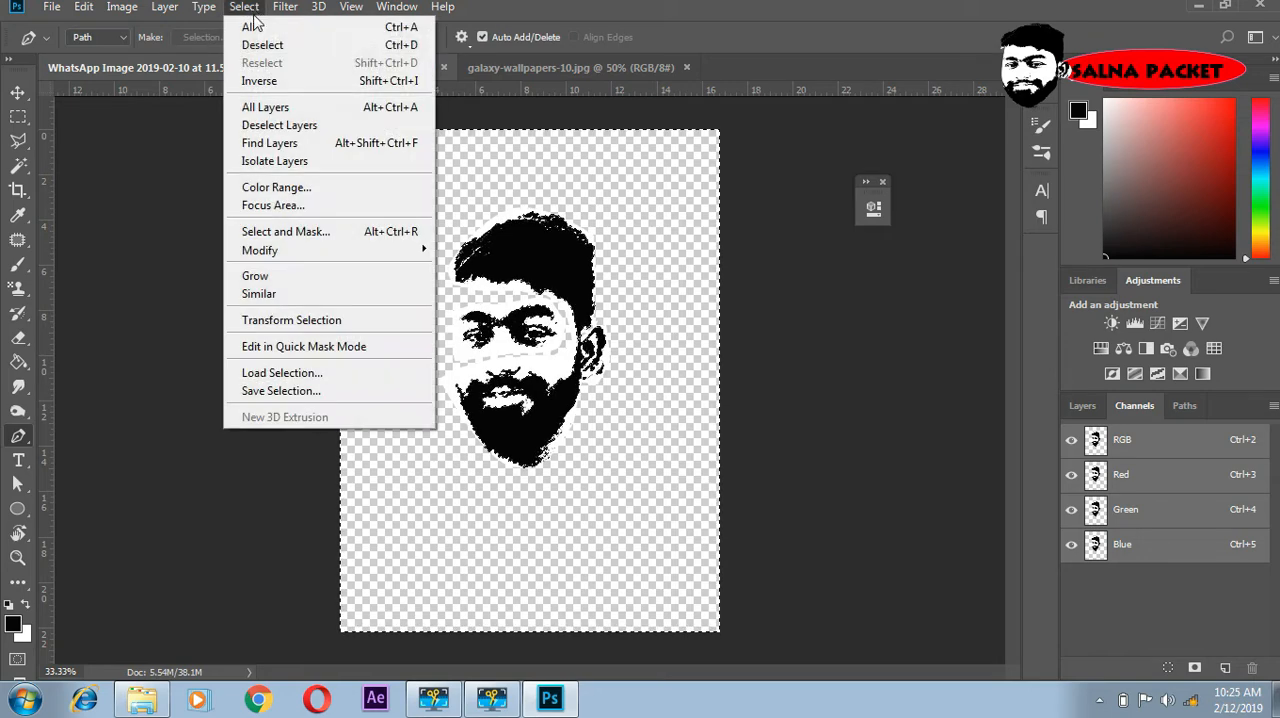
left_click(277, 81)
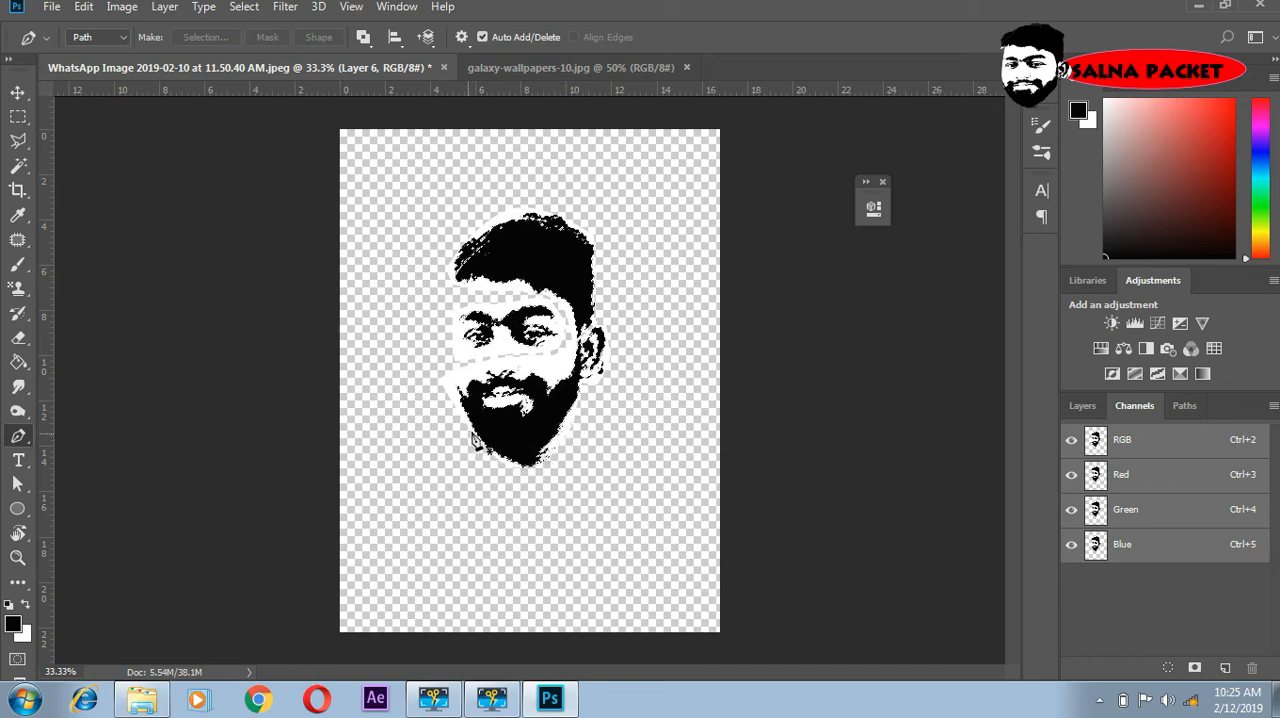
left_click(1090, 407)
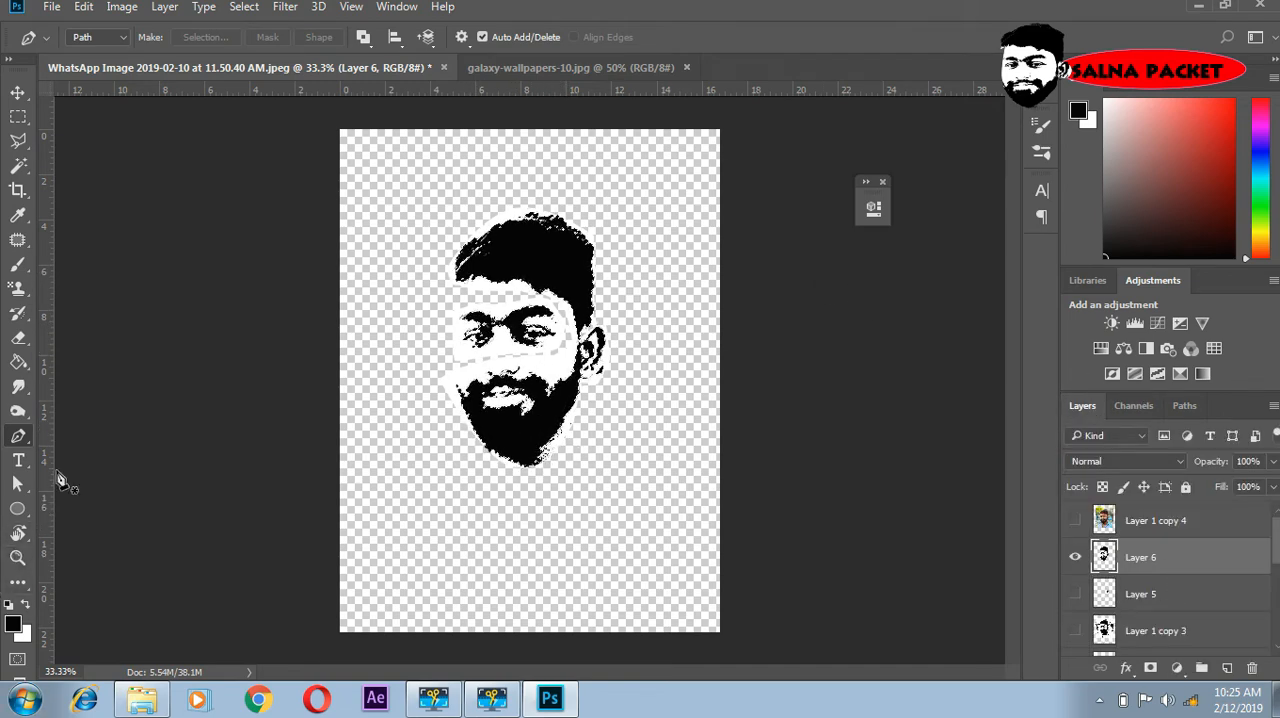
key("ctrl+j")
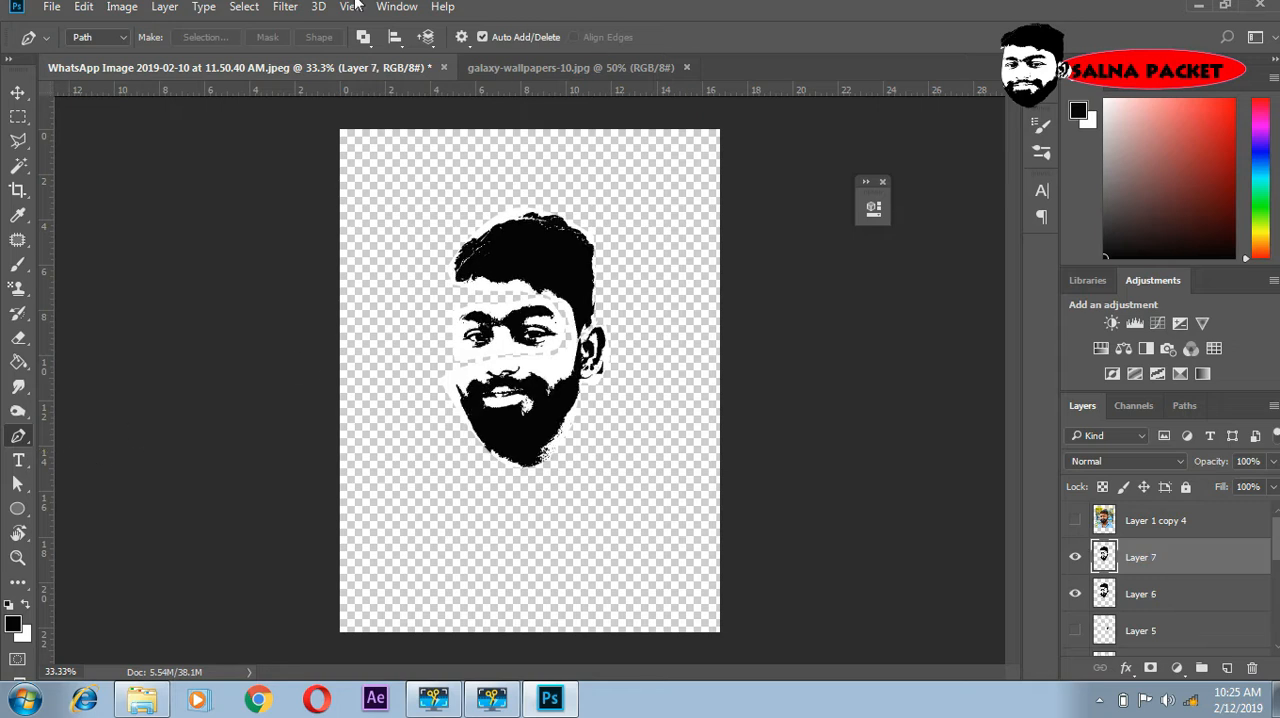
left_click(1075, 595)
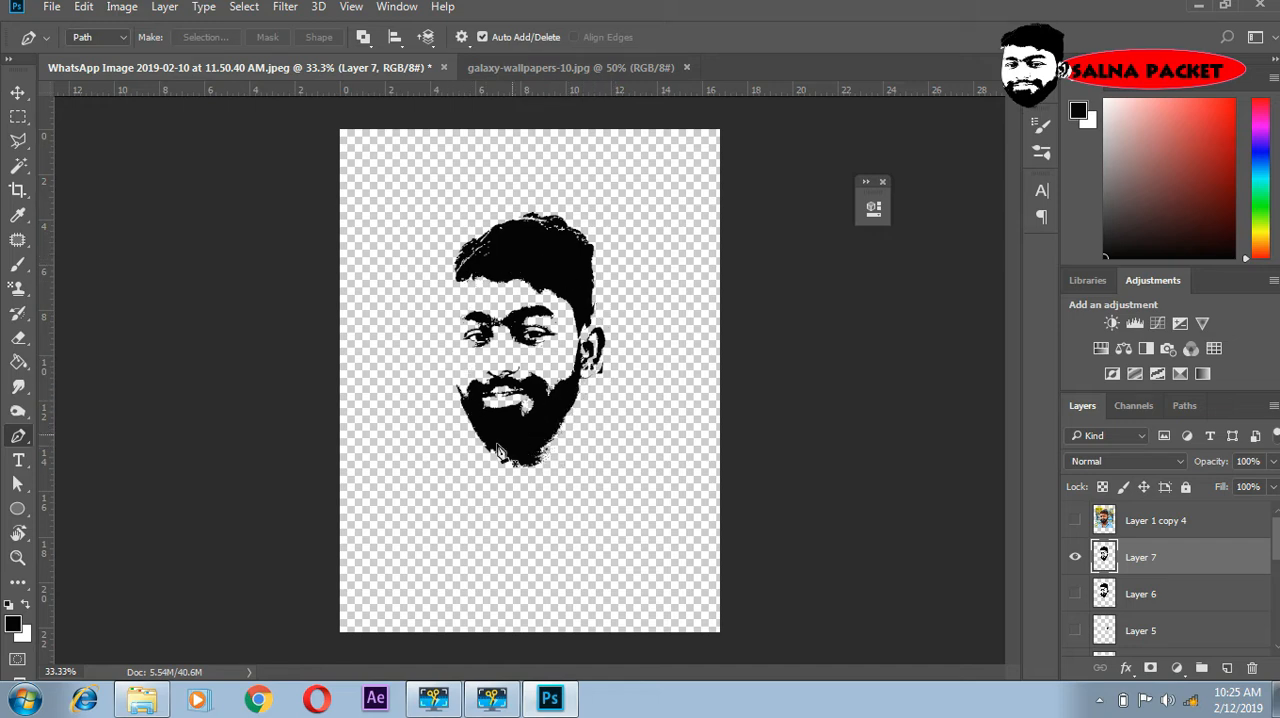
- Enlarge the isolated black face on Layer 7 to about 132% width and 116% height
left_click(17, 92)
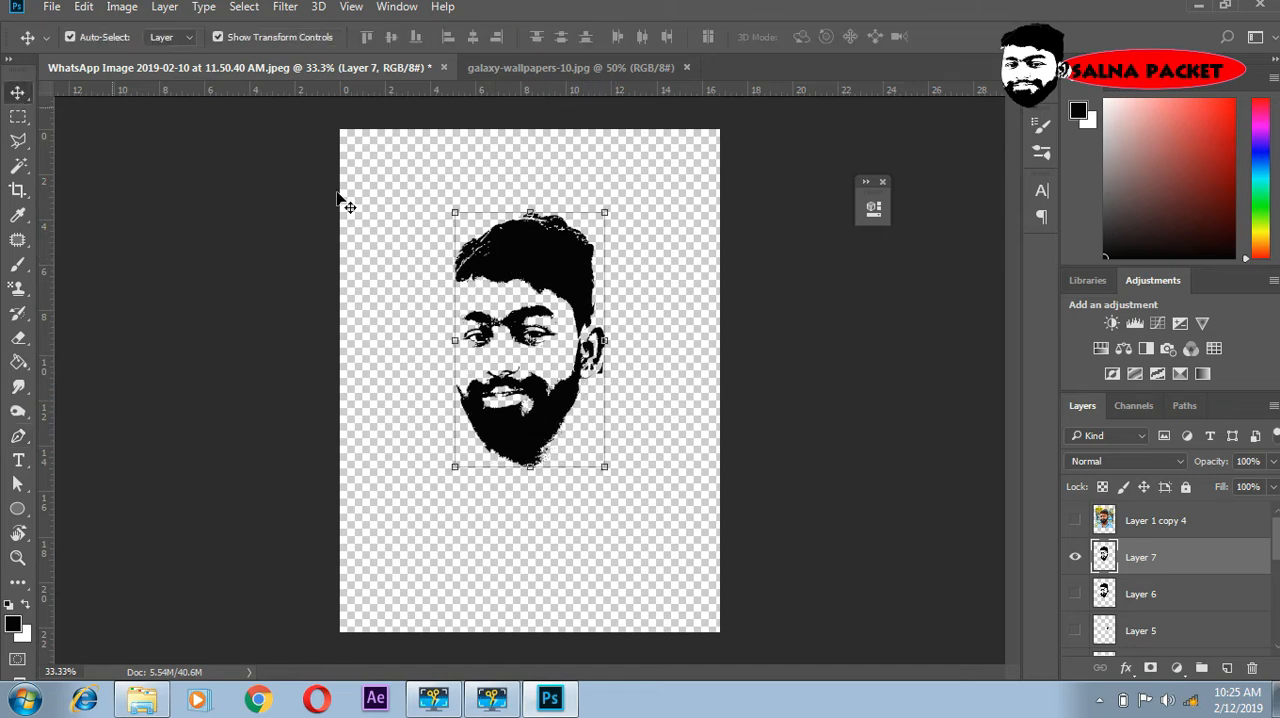
left_click_drag(607, 469, 655, 508)
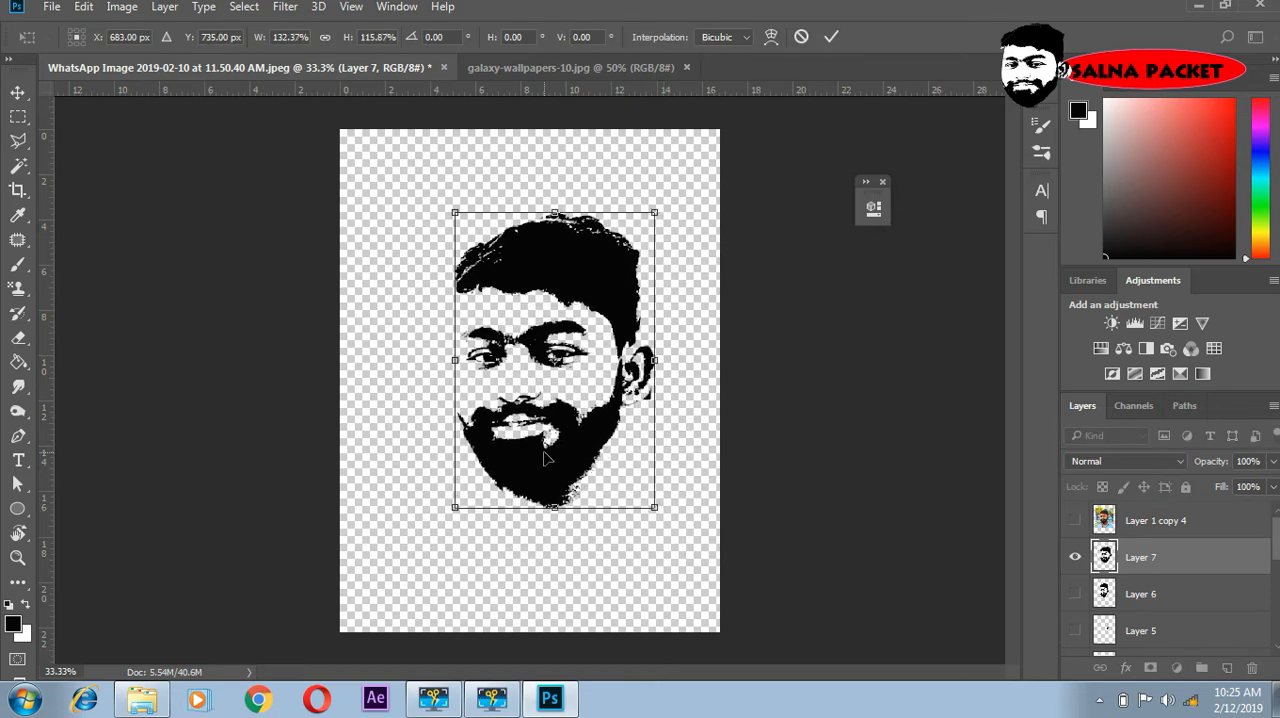
key("Return")
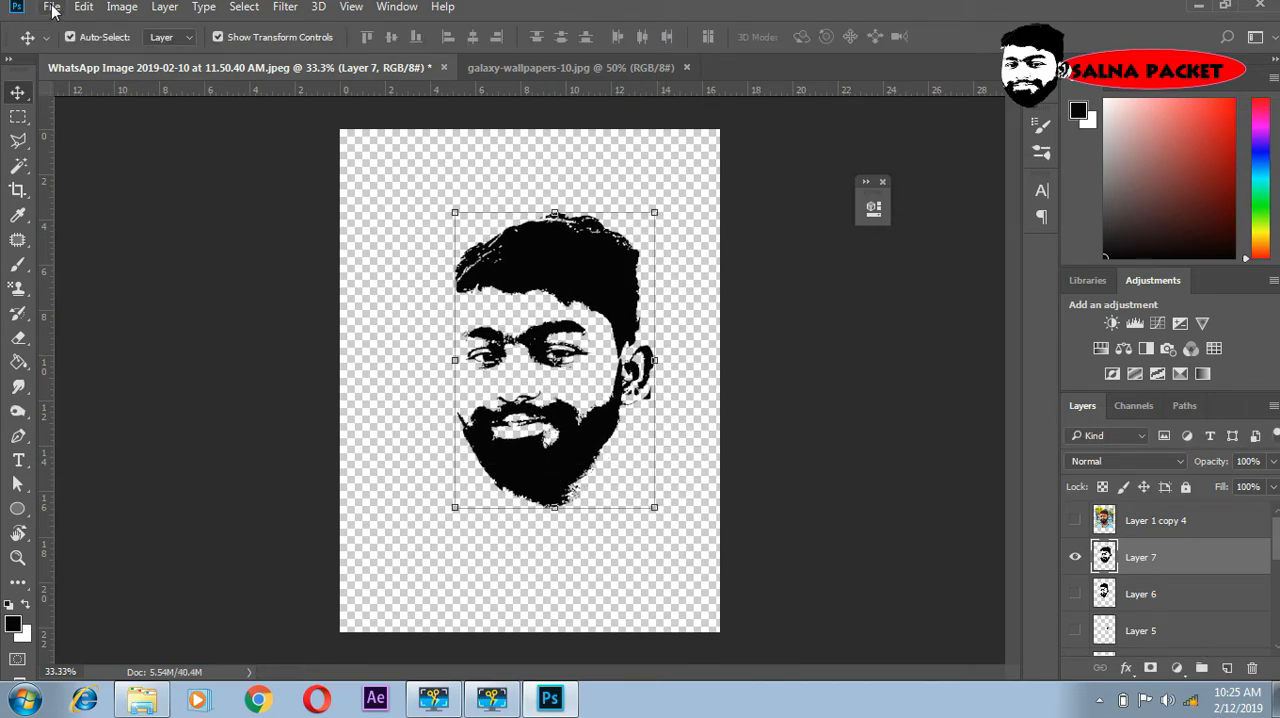
- Create a white 7 x 5 inch RGB document at 200 pixels/inch and unlock its Background layer
left_click(51, 8)
left_click(80, 28)
key("ctrl+n")
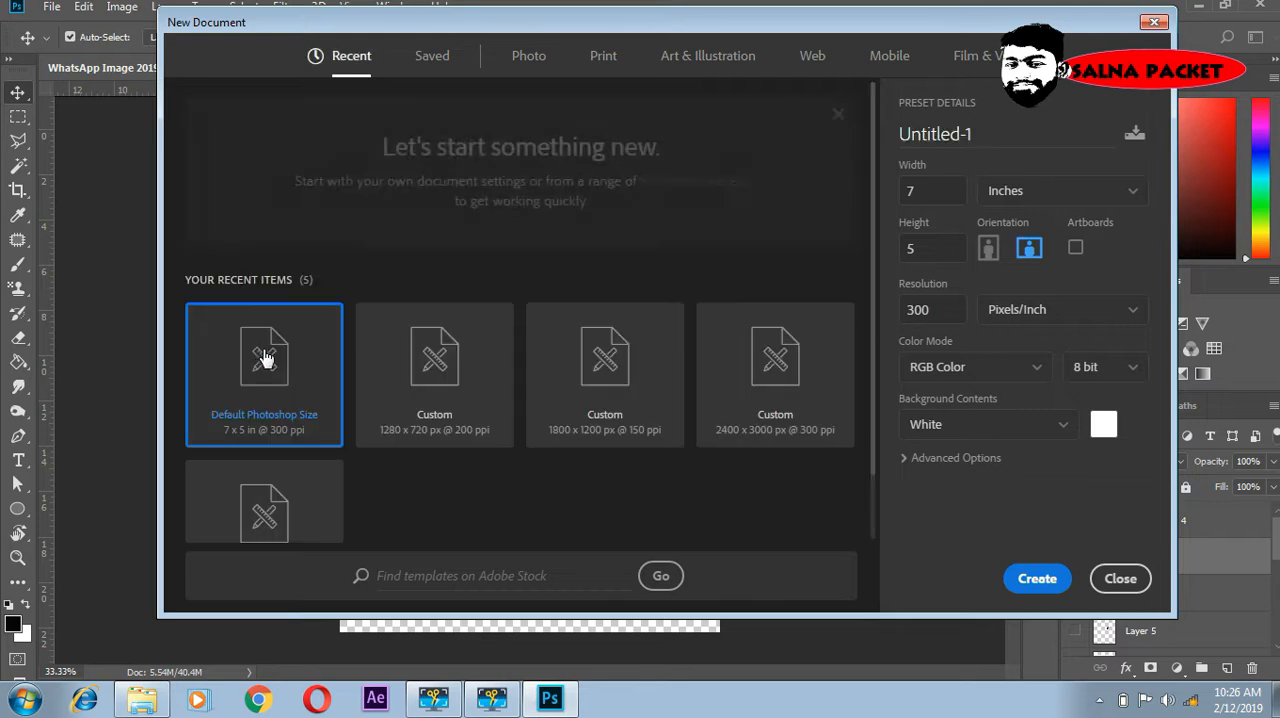
left_click(941, 313)
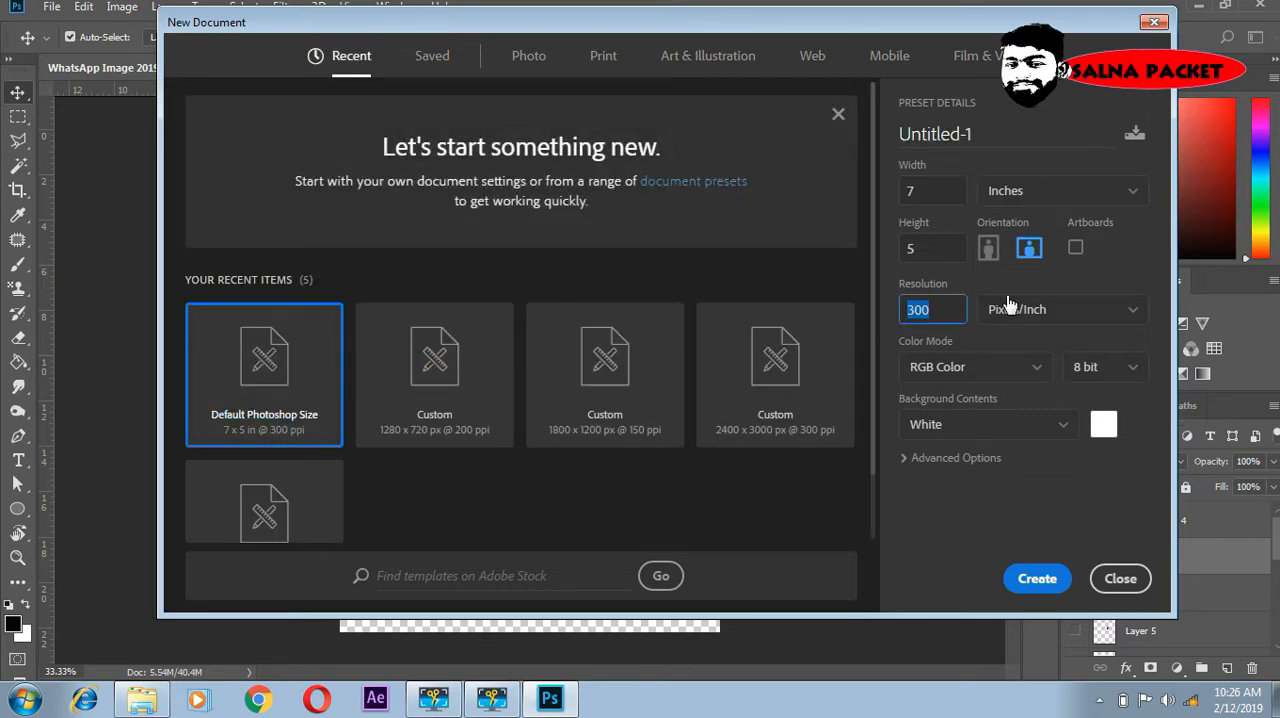
type("200")
left_click(1055, 587)
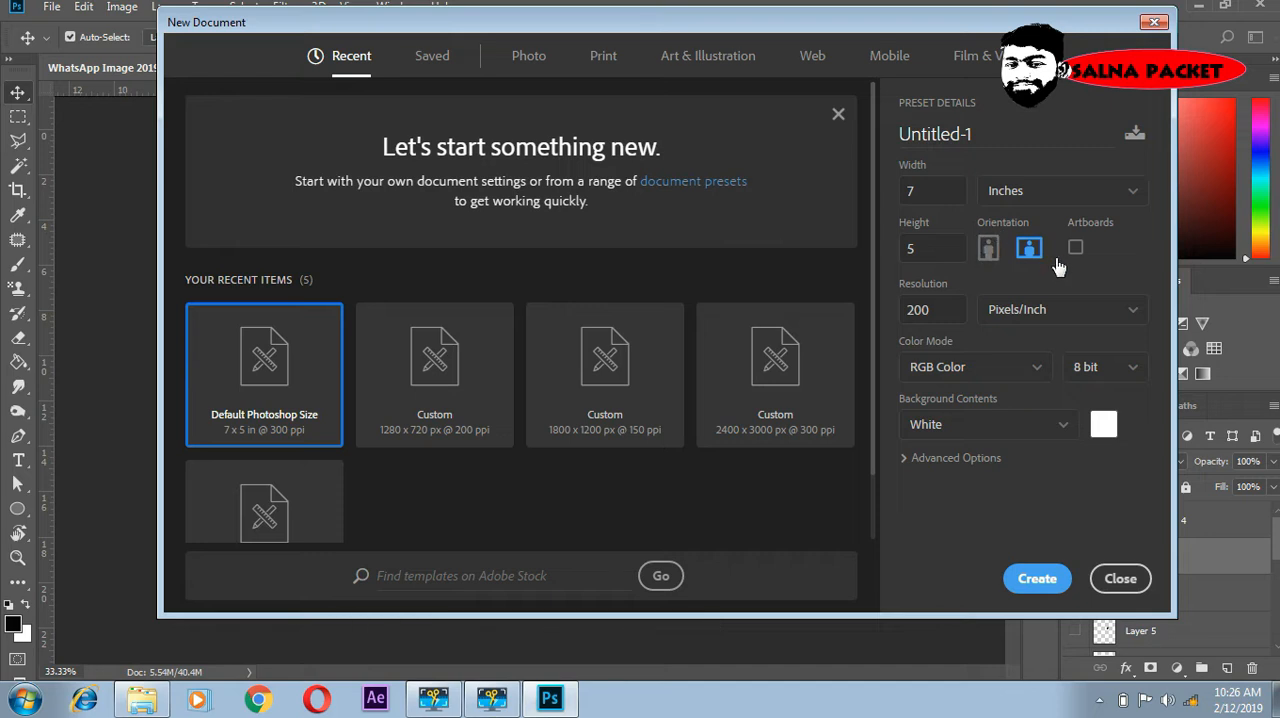
left_click(1042, 589)
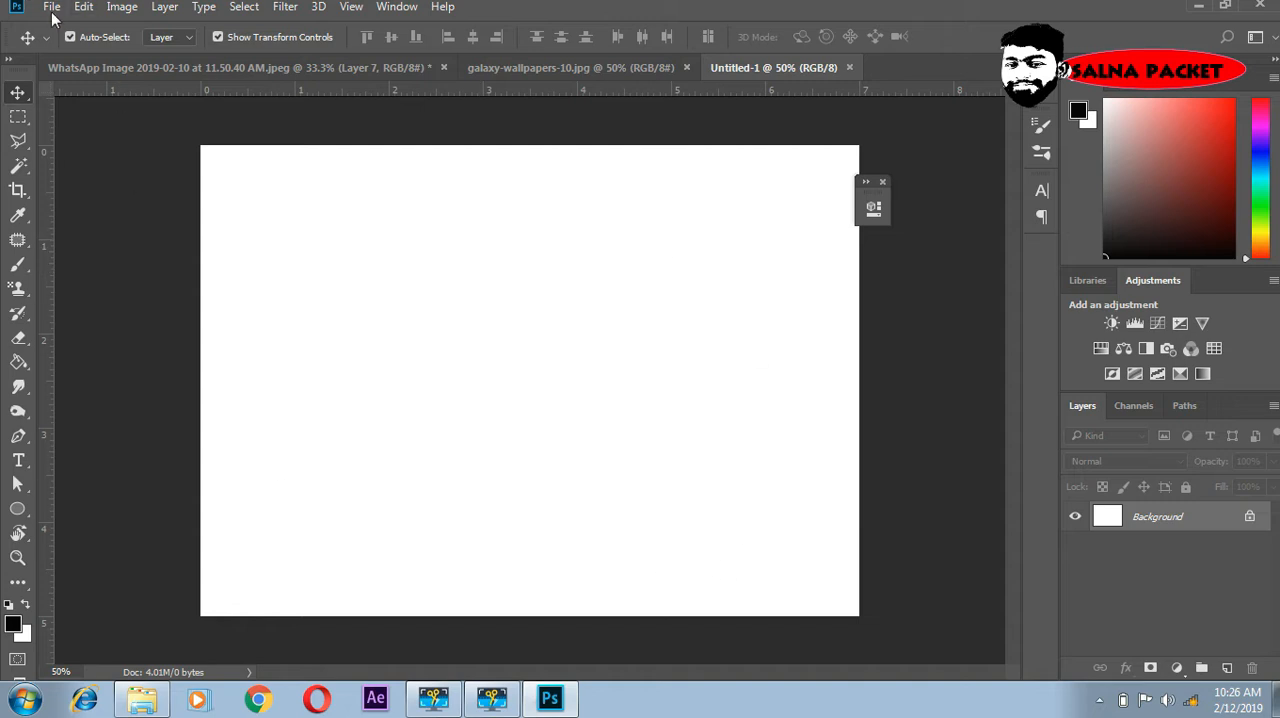
left_click(1250, 519)
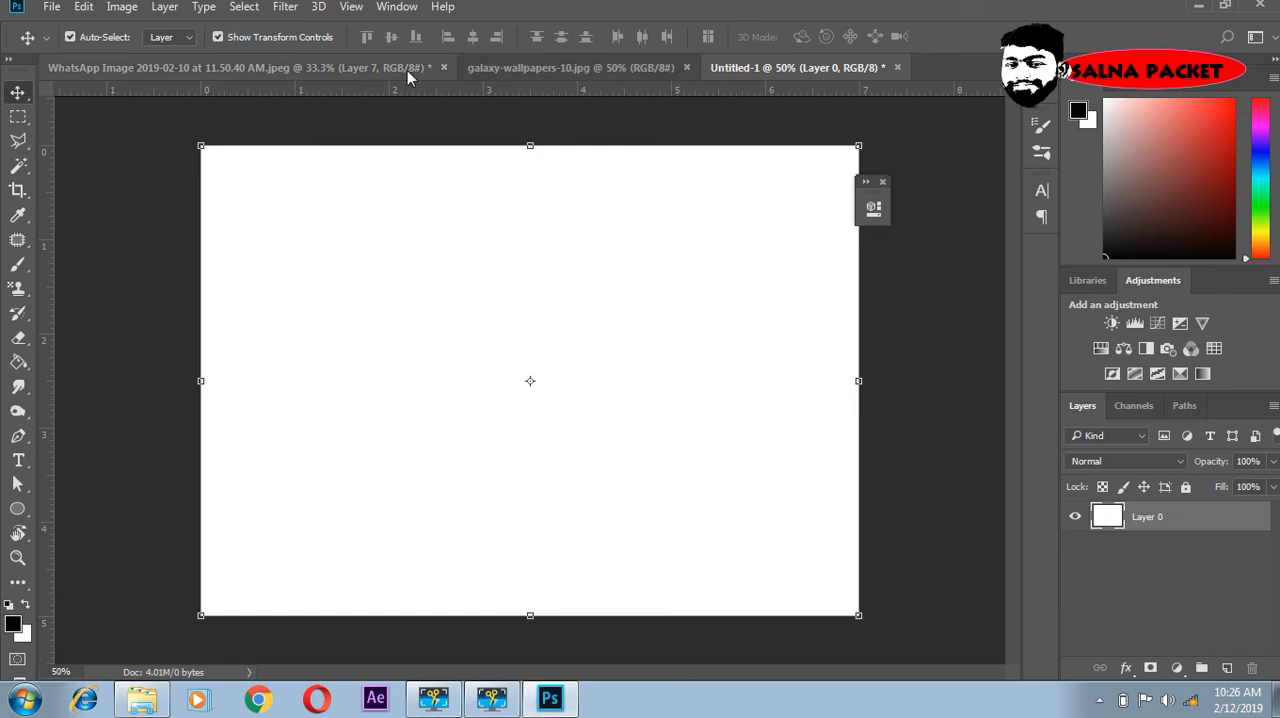
- Copy the black face from the portrait document into Untitled-1 and move it down onto the canvas
left_click(256, 68)
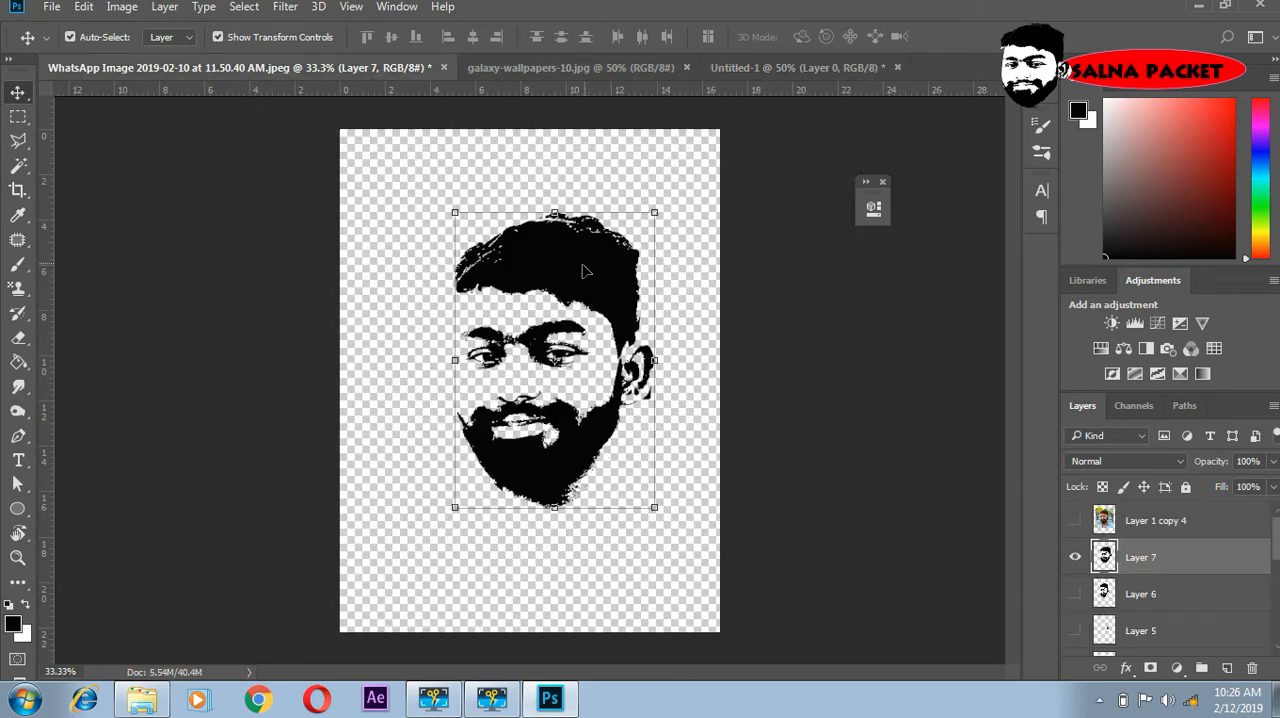
left_click_drag(585, 270, 608, 236)
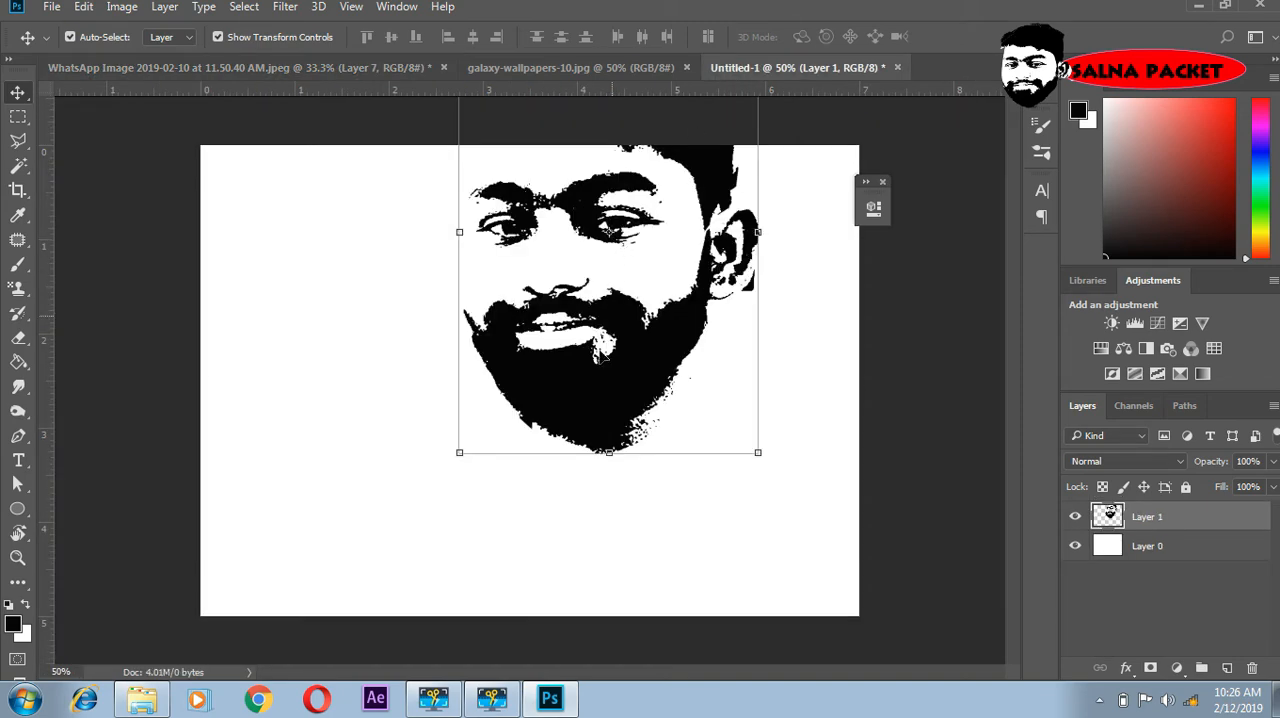
left_click_drag(601, 409, 551, 549)
- Scale the copied face to about 77% width and 73% height and place it near the canvas centre
left_click_drag(703, 590, 637, 470)
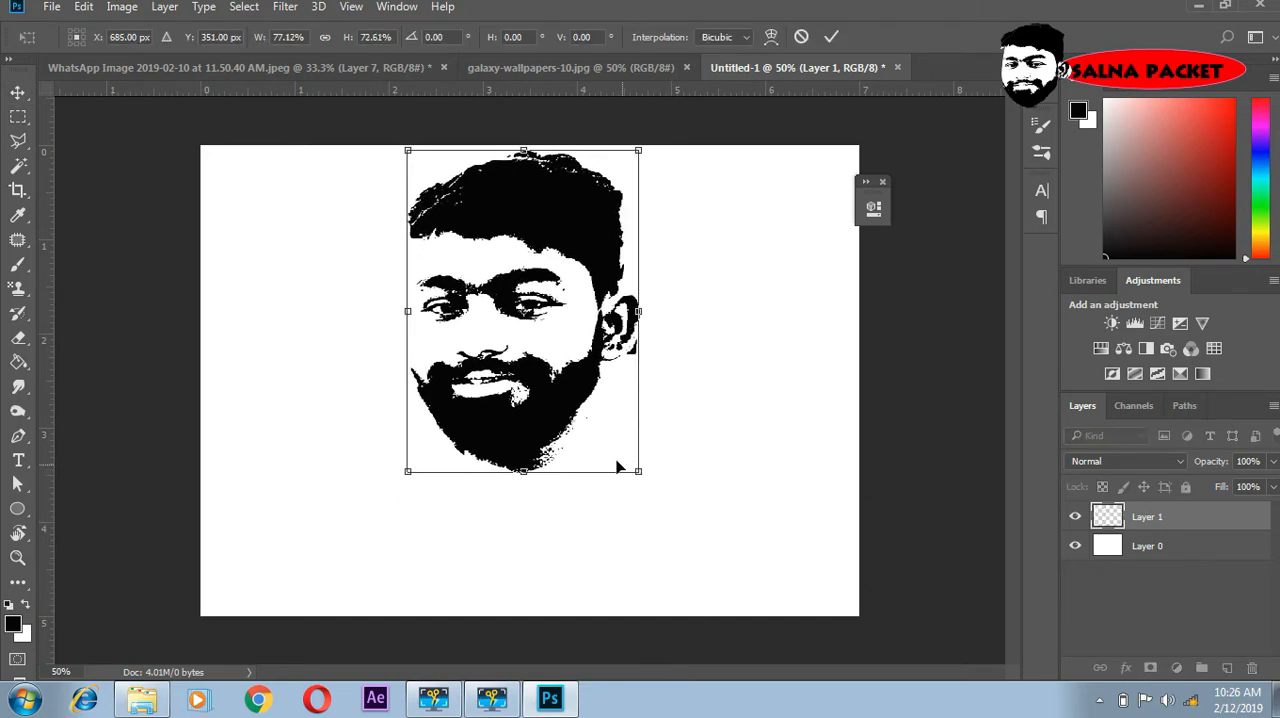
key("Return")
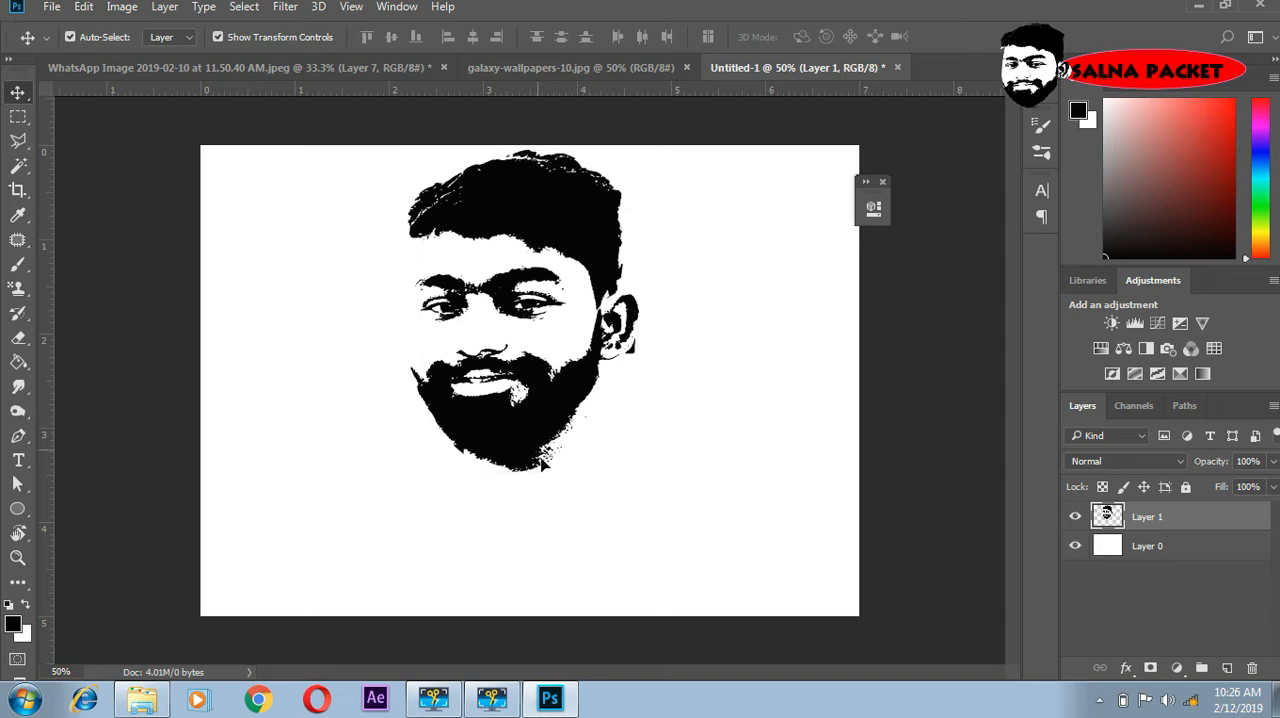
left_click_drag(532, 436, 543, 461)
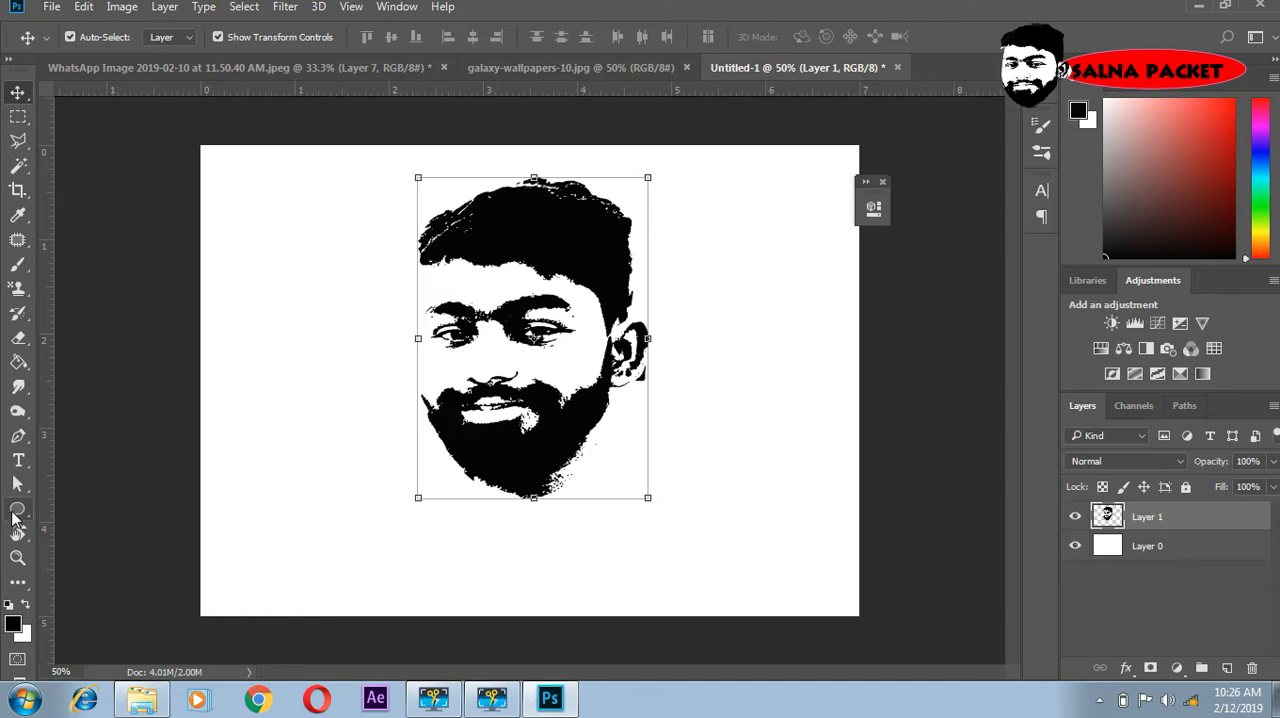
- Set up the Ellipse tool in Shape mode with a solid black fill and a black stroke of about 5.26 px
left_click(16, 511)
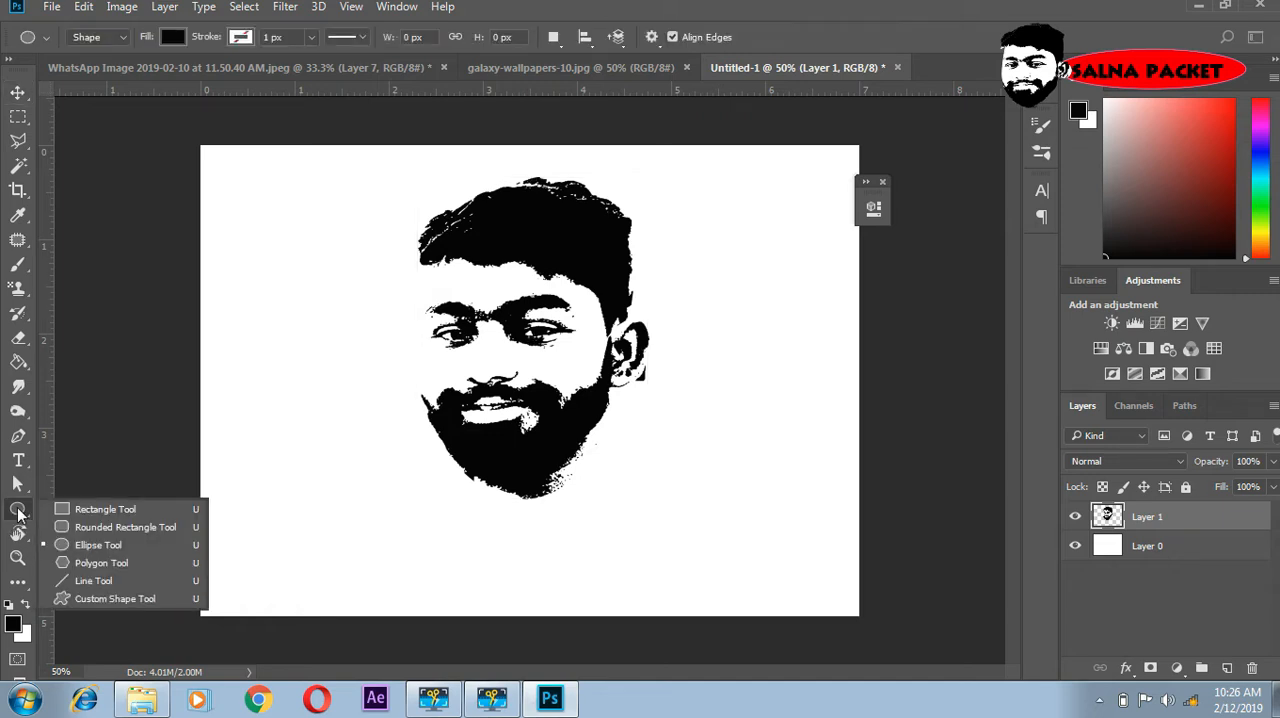
left_click(18, 512)
right_click(18, 512)
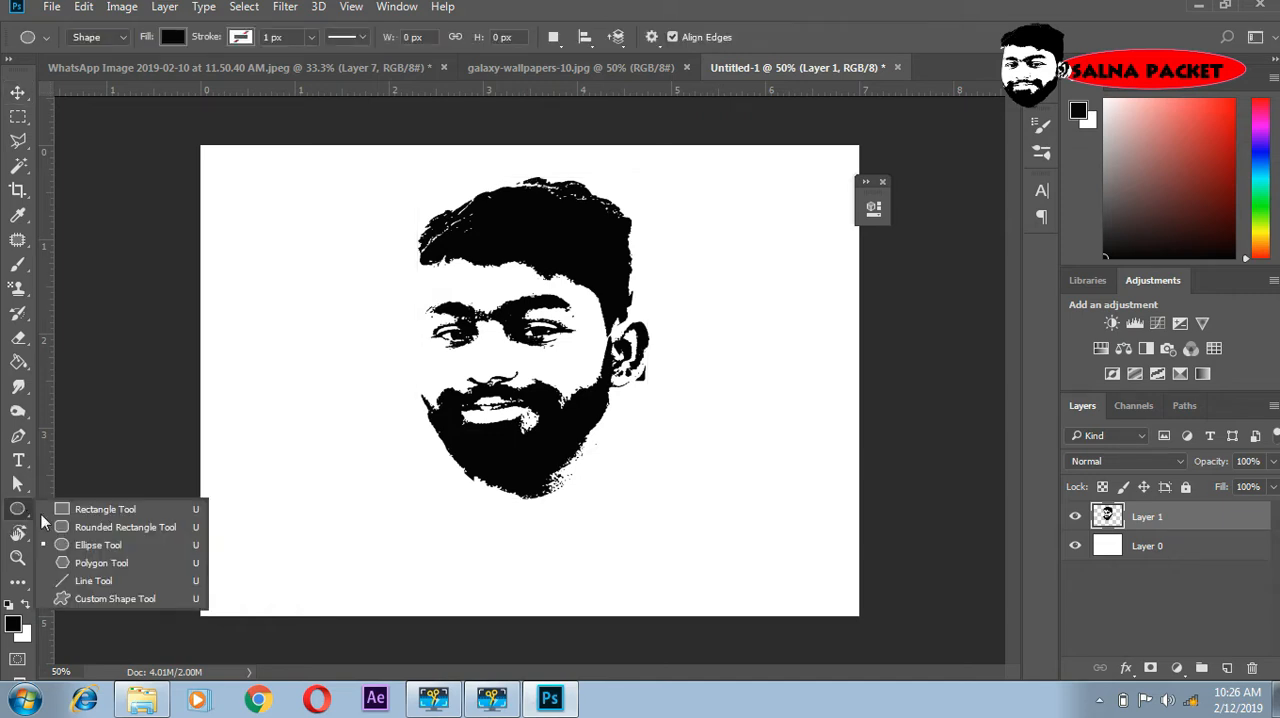
left_click(103, 549)
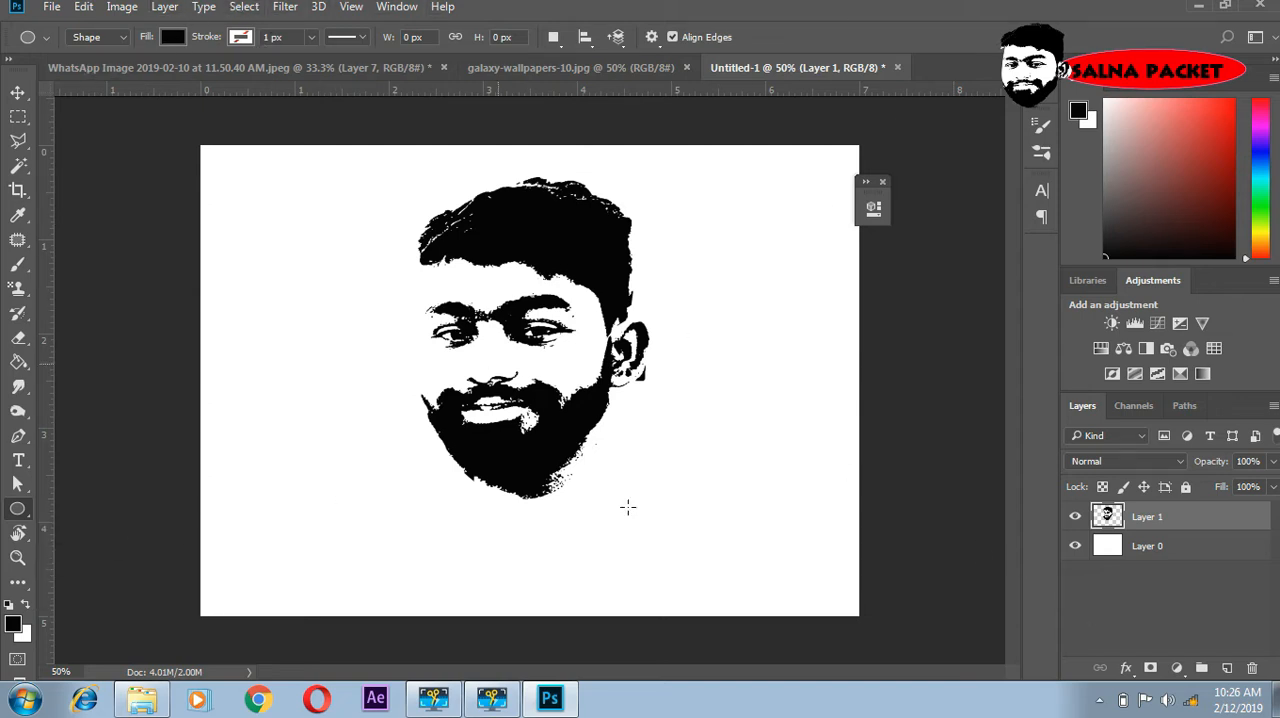
left_click(120, 38)
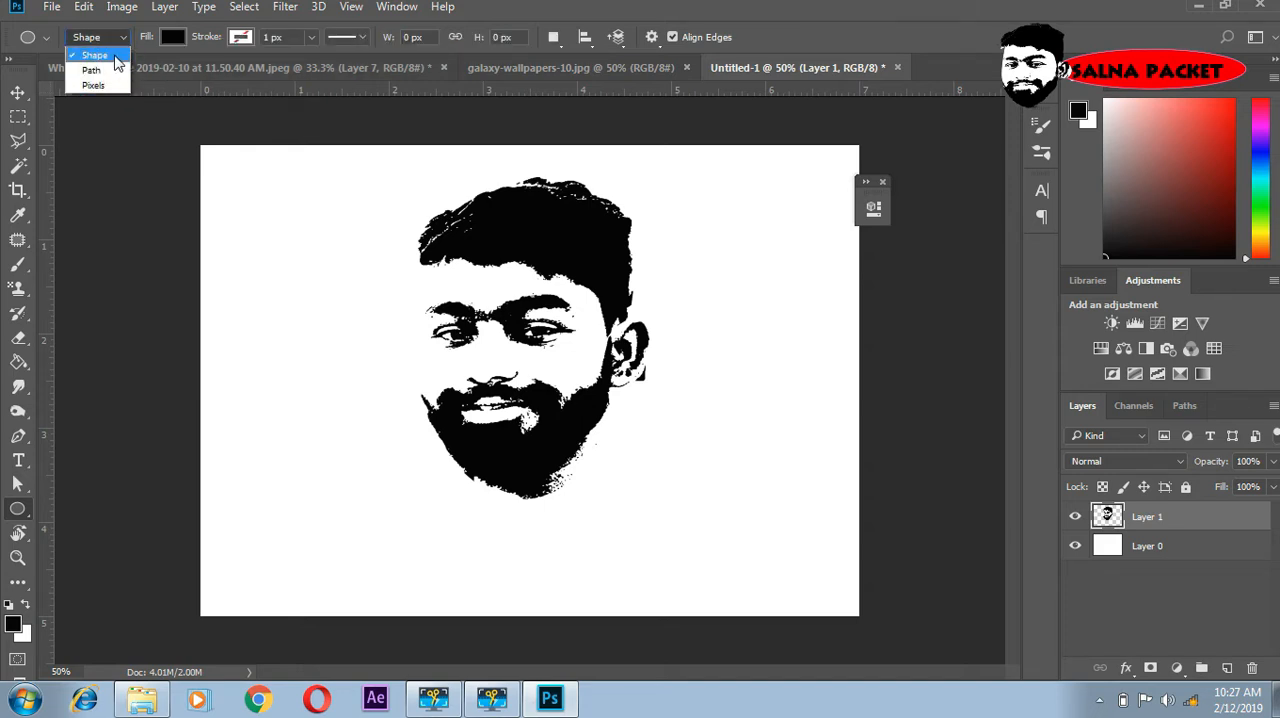
left_click(114, 57)
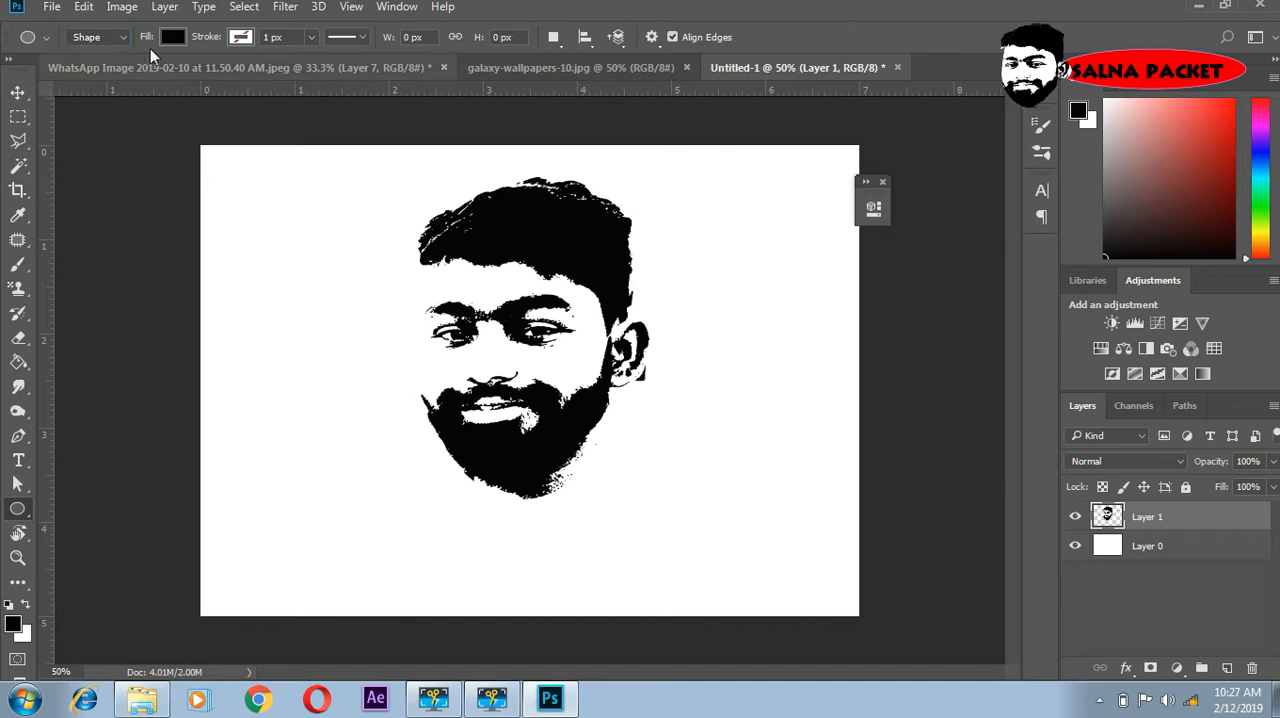
left_click(173, 38)
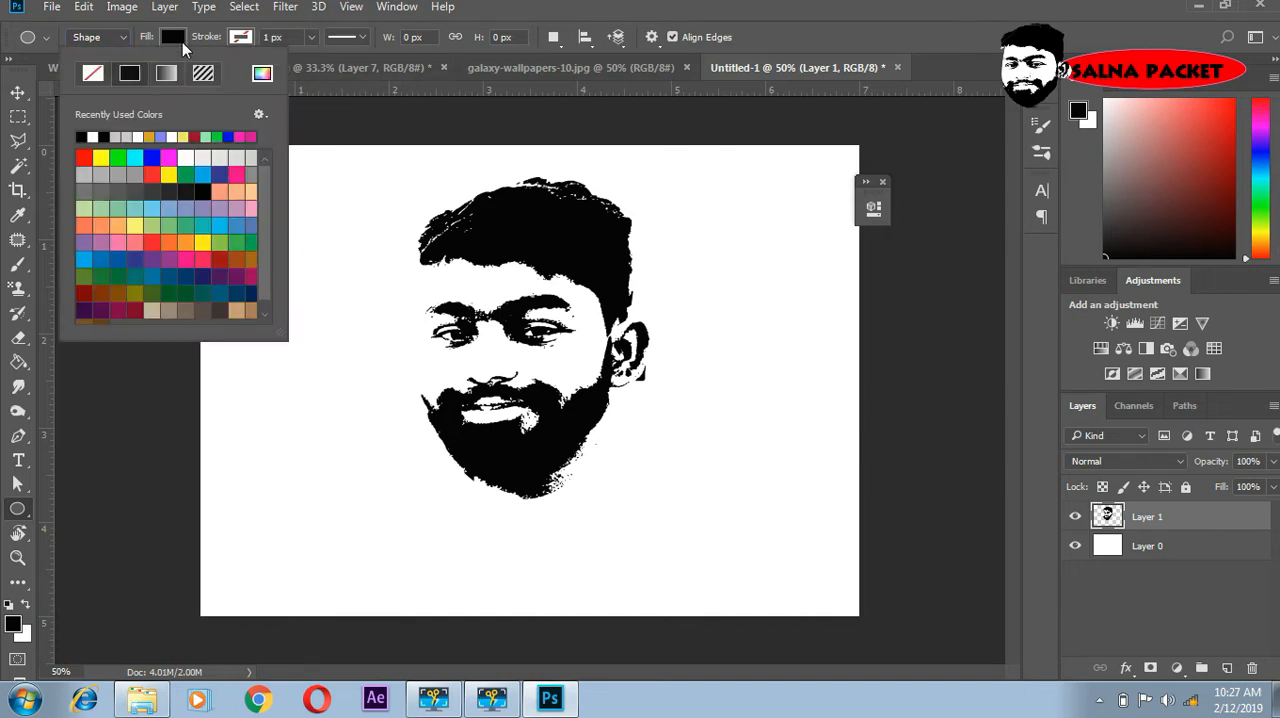
left_click(91, 74)
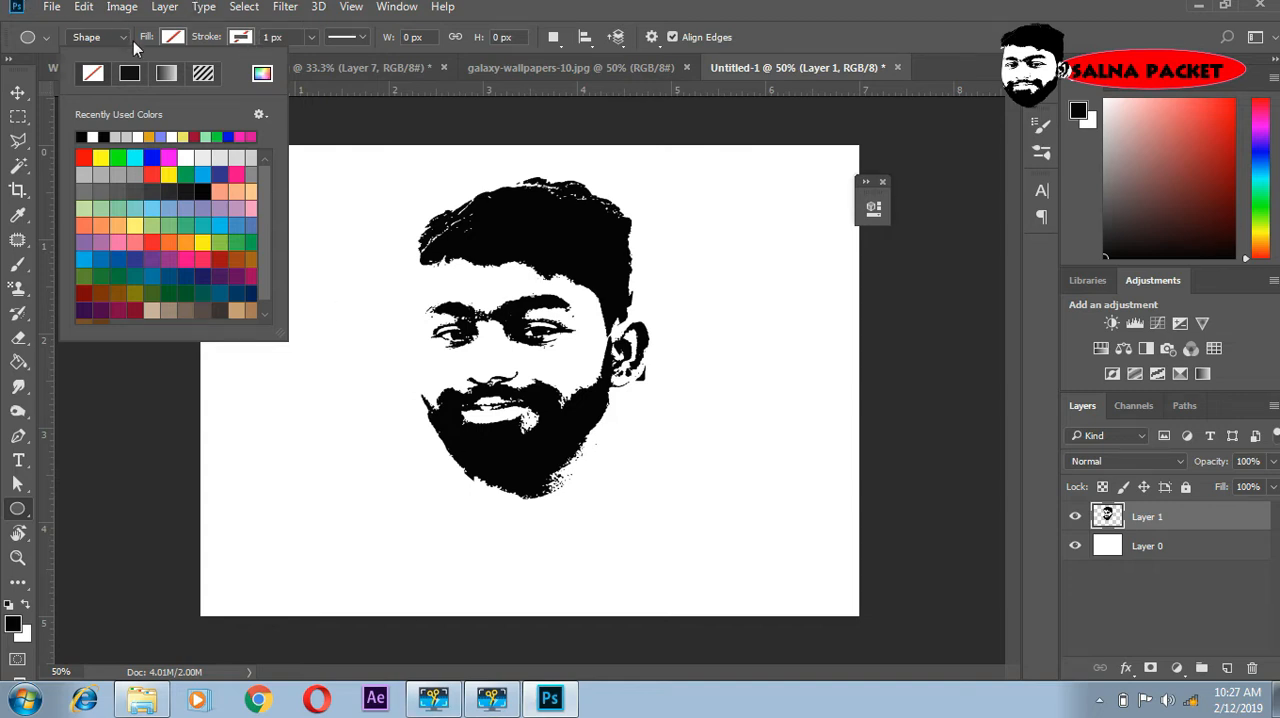
left_click(130, 75)
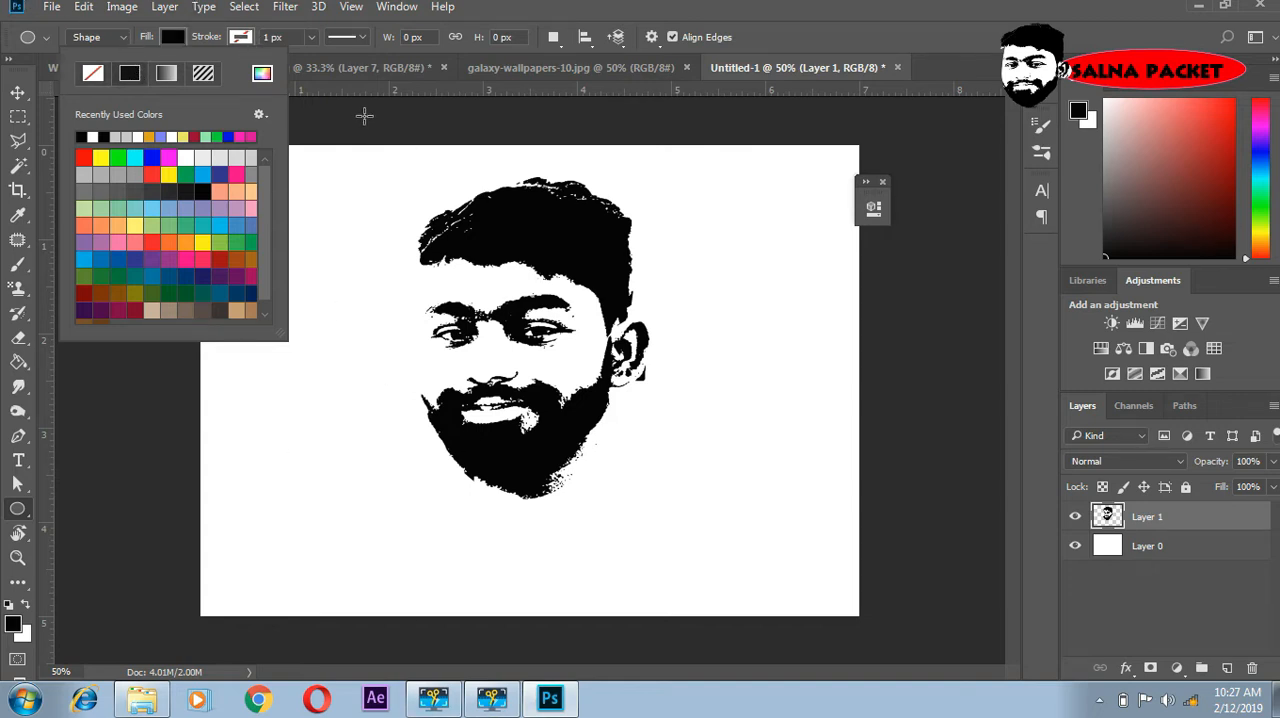
left_click(310, 39)
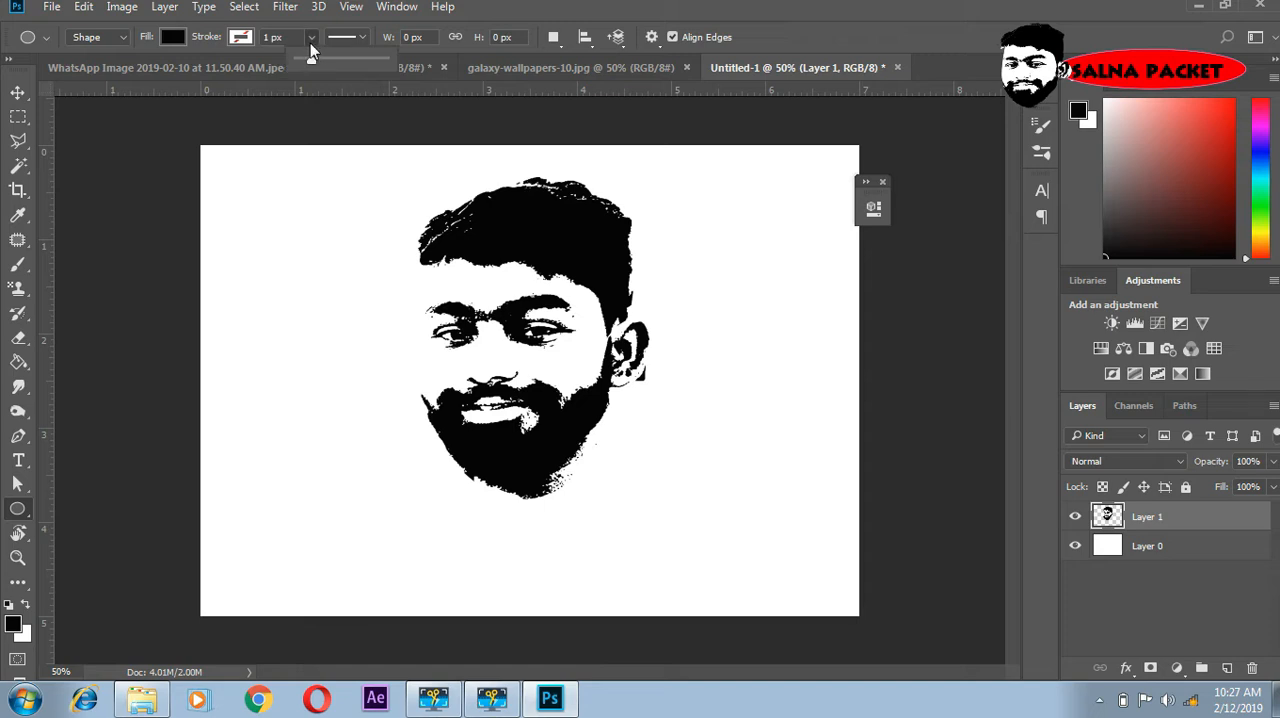
left_click_drag(313, 58, 314, 62)
- Draw a circle about 828 px in diameter around the face and set its fill to none, leaving only the outline
left_click_drag(509, 345, 704, 588)
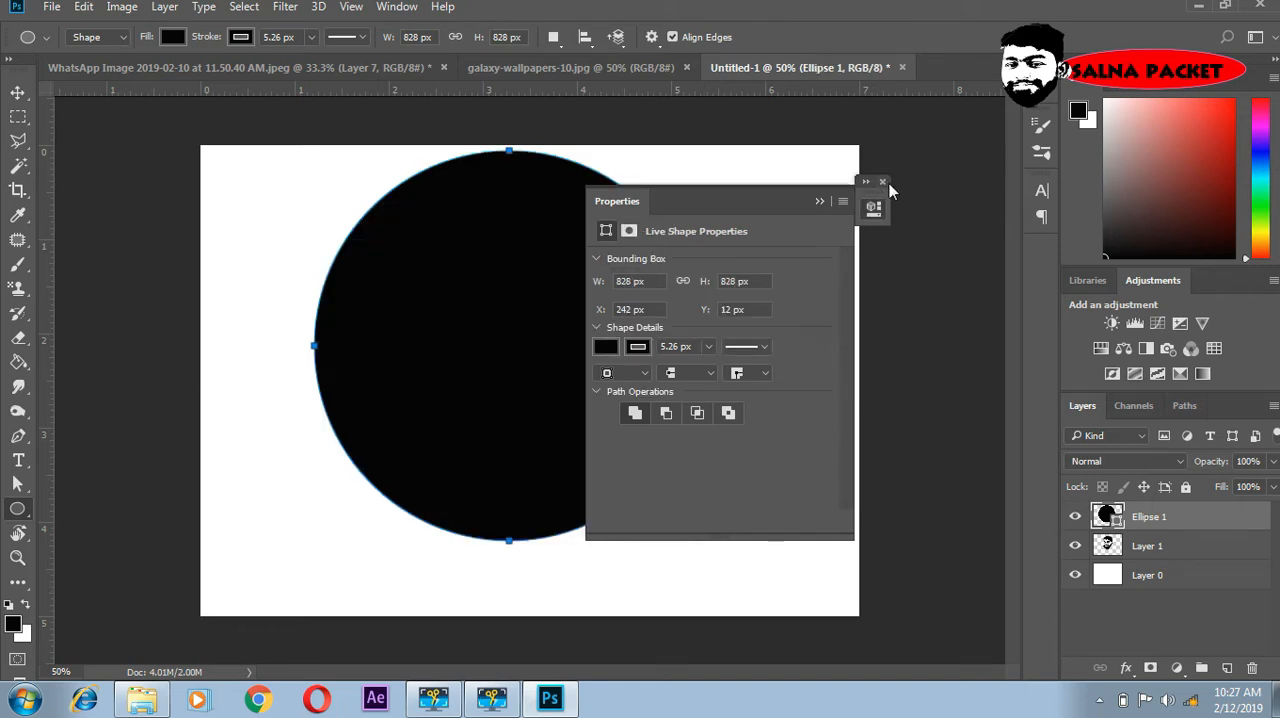
left_click(883, 182)
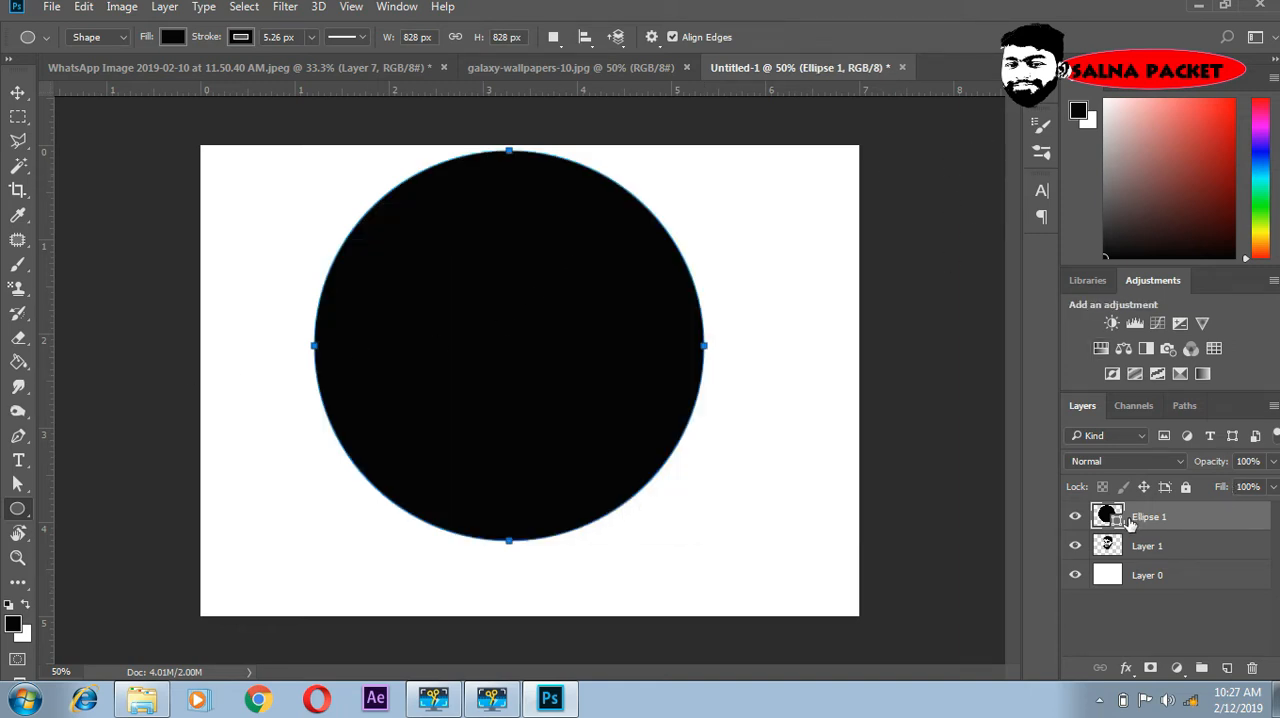
left_click(173, 37)
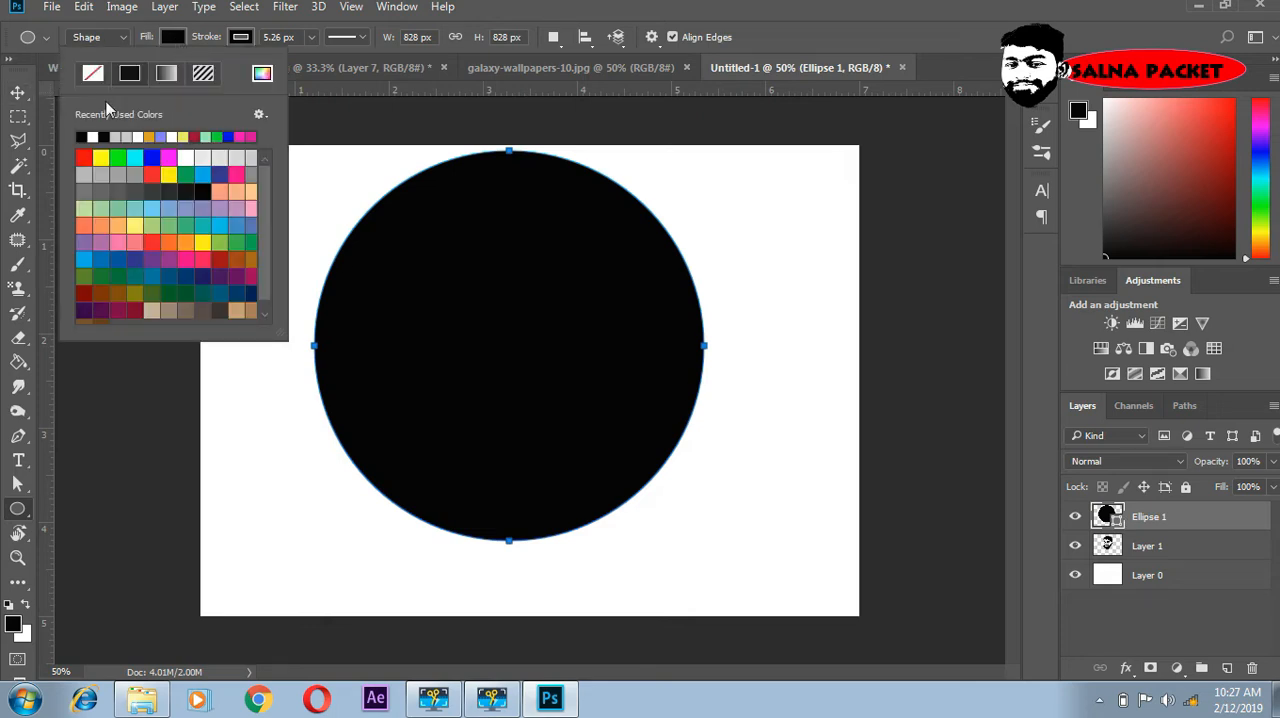
left_click(94, 78)
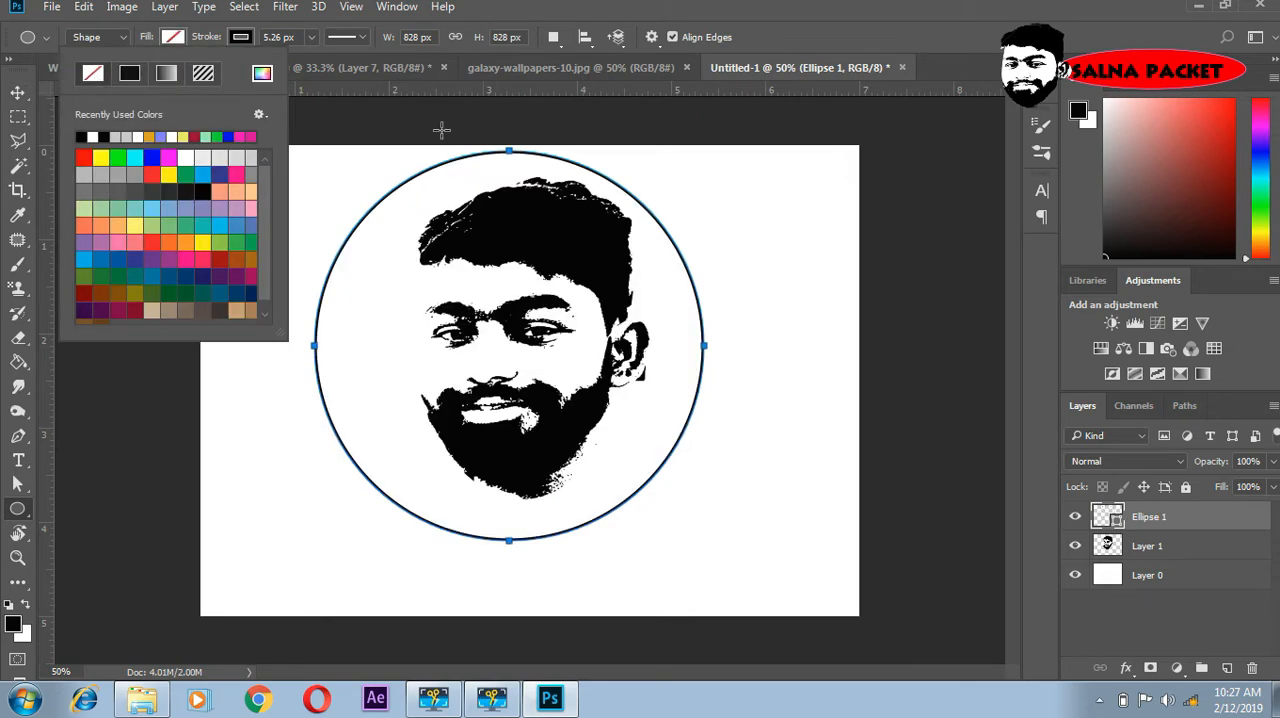
left_click(765, 33)
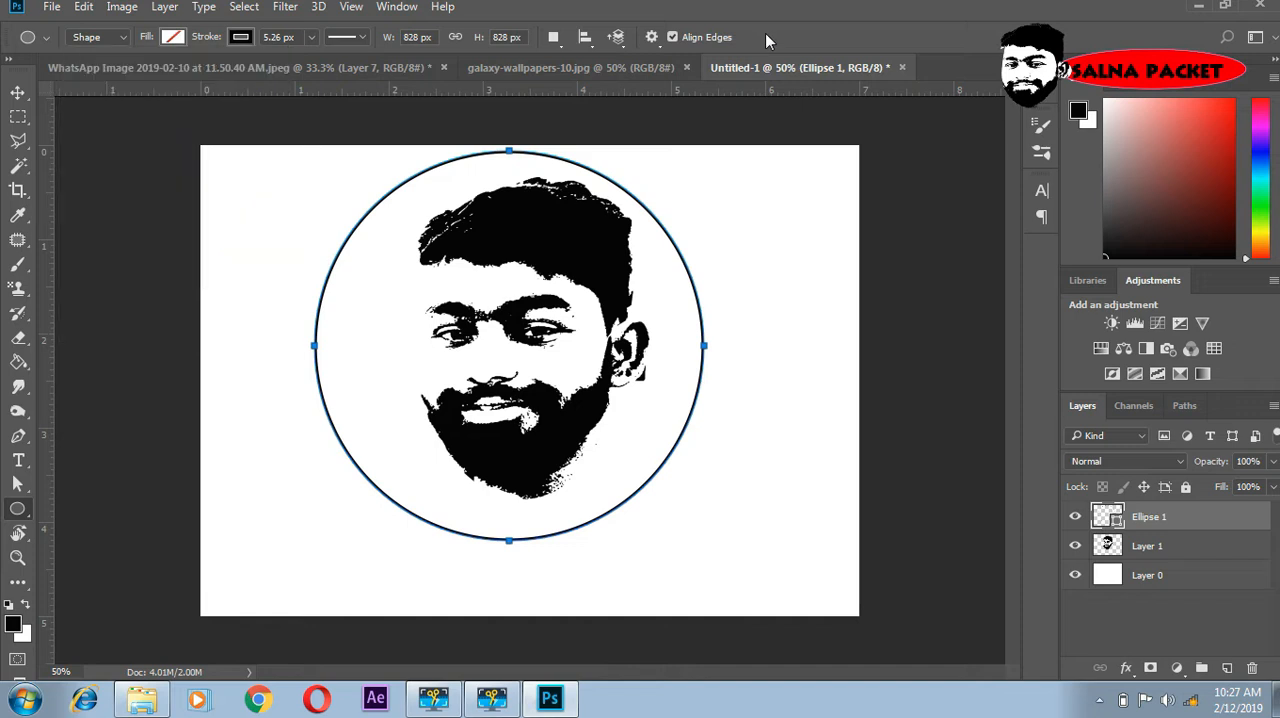
- Hide the white background layer, Layer 0, beneath the face and the circle
left_click(1125, 548)
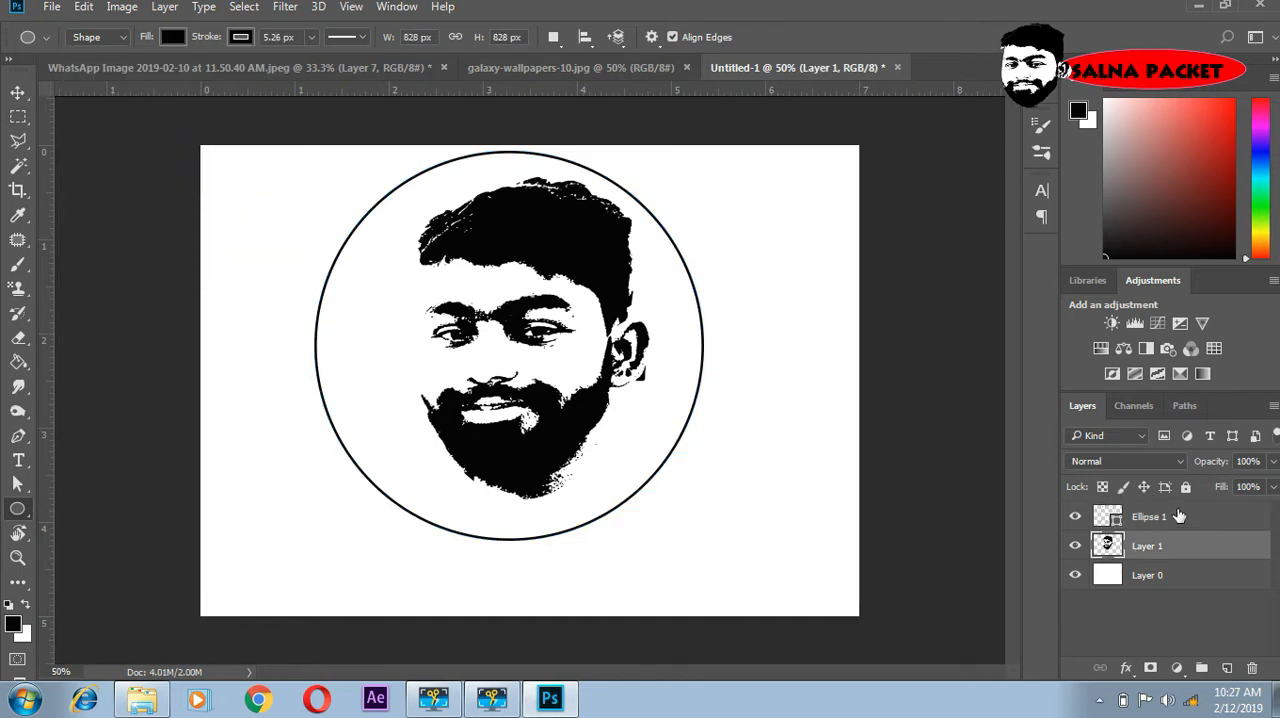
left_click(1180, 520)
left_click(16, 96)
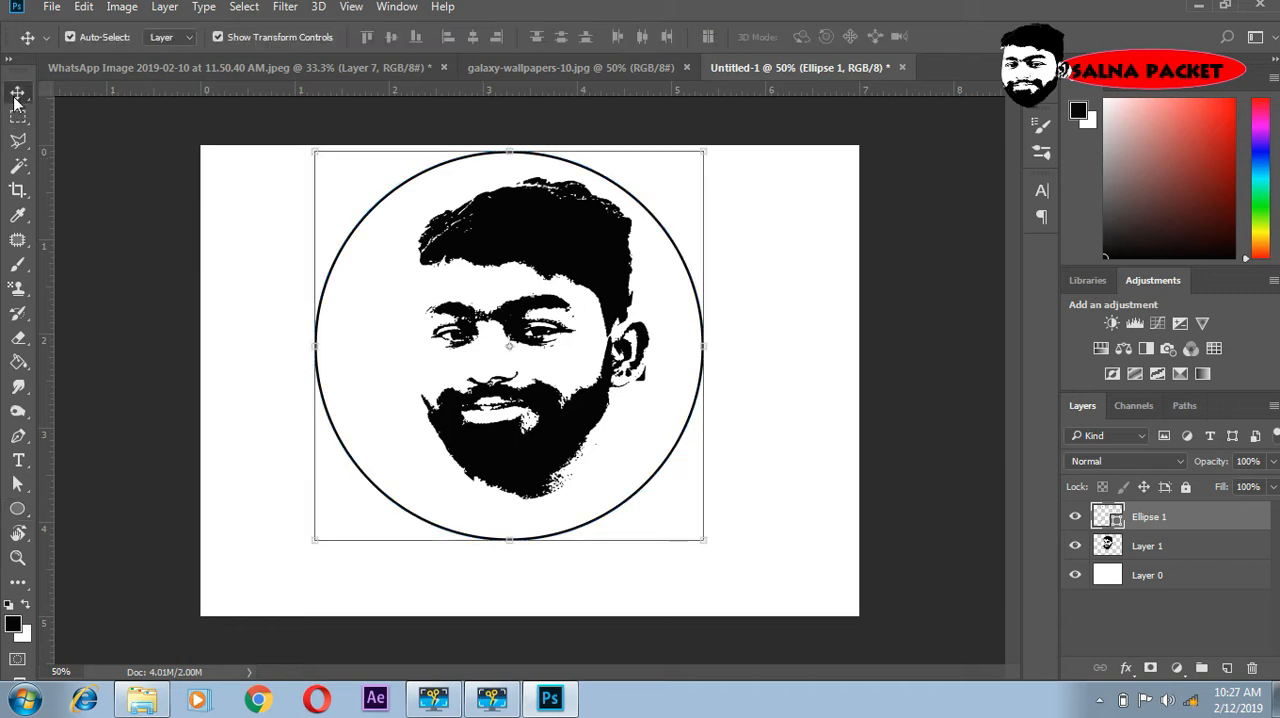
mouse_move(625, 468)
left_mouse_down()
mouse_move(660, 470)
mouse_move(617, 465)
mouse_move(640, 478)
left_mouse_up()
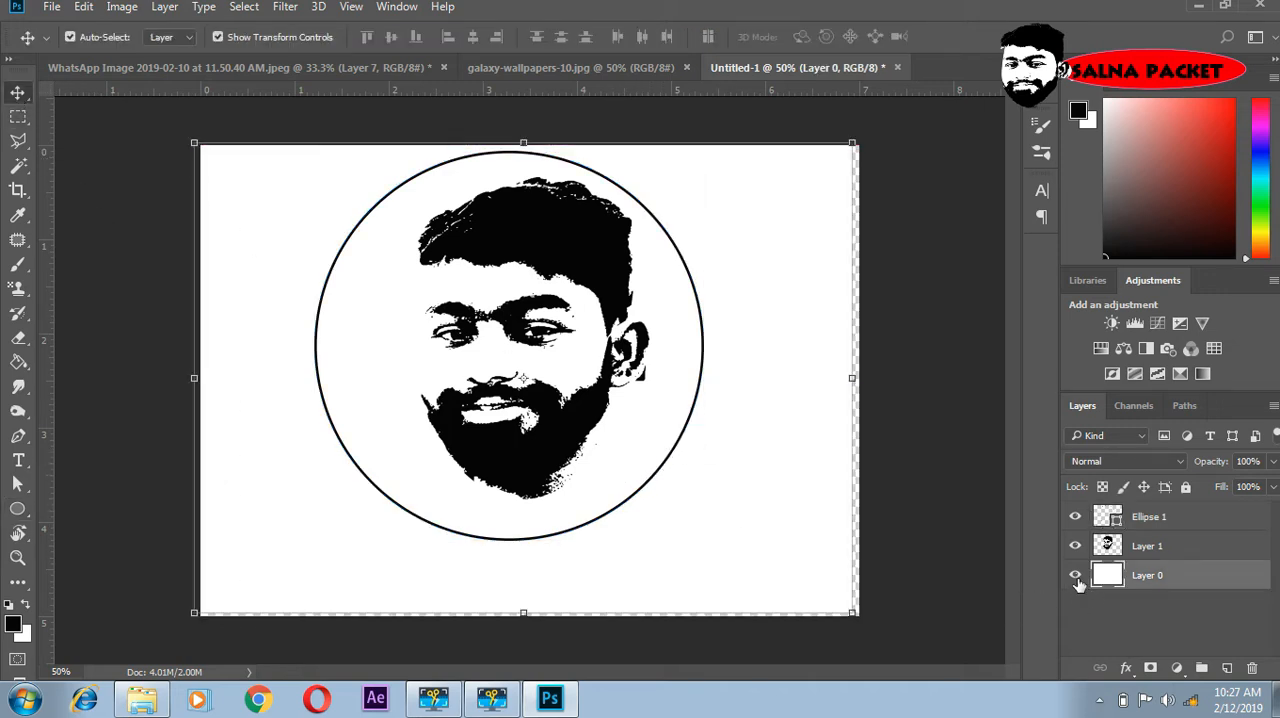
left_click(1075, 575)
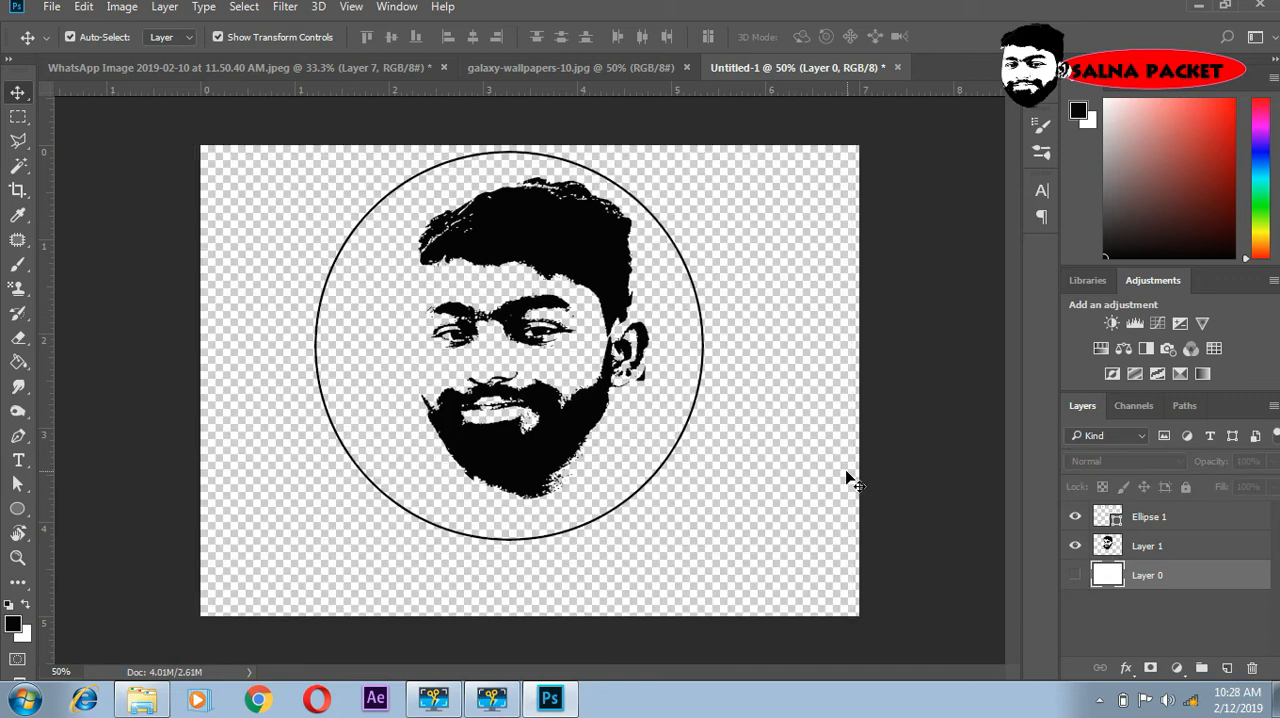
- Enlarge the circle to about 107% width and 103% height, and move the face slightly down and left inside it
left_click(1160, 518)
left_click_drag(651, 440, 678, 451)
left_click_drag(704, 537, 726, 548)
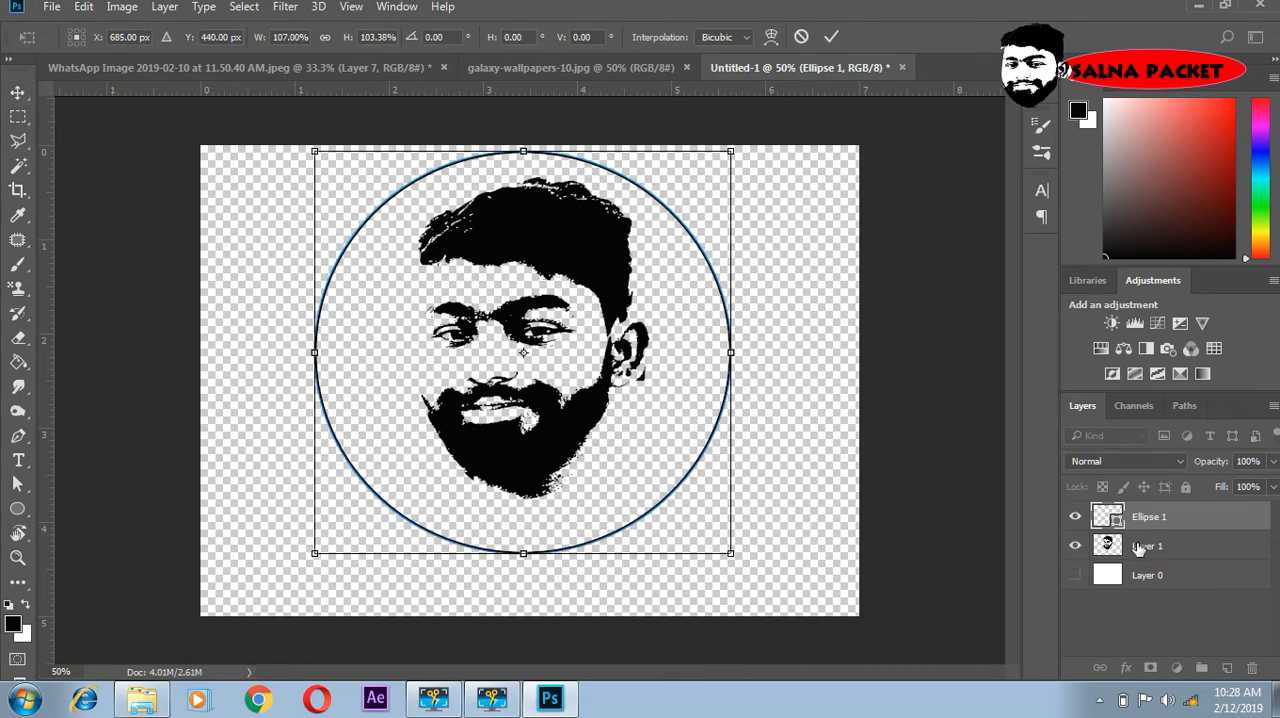
key("Return")
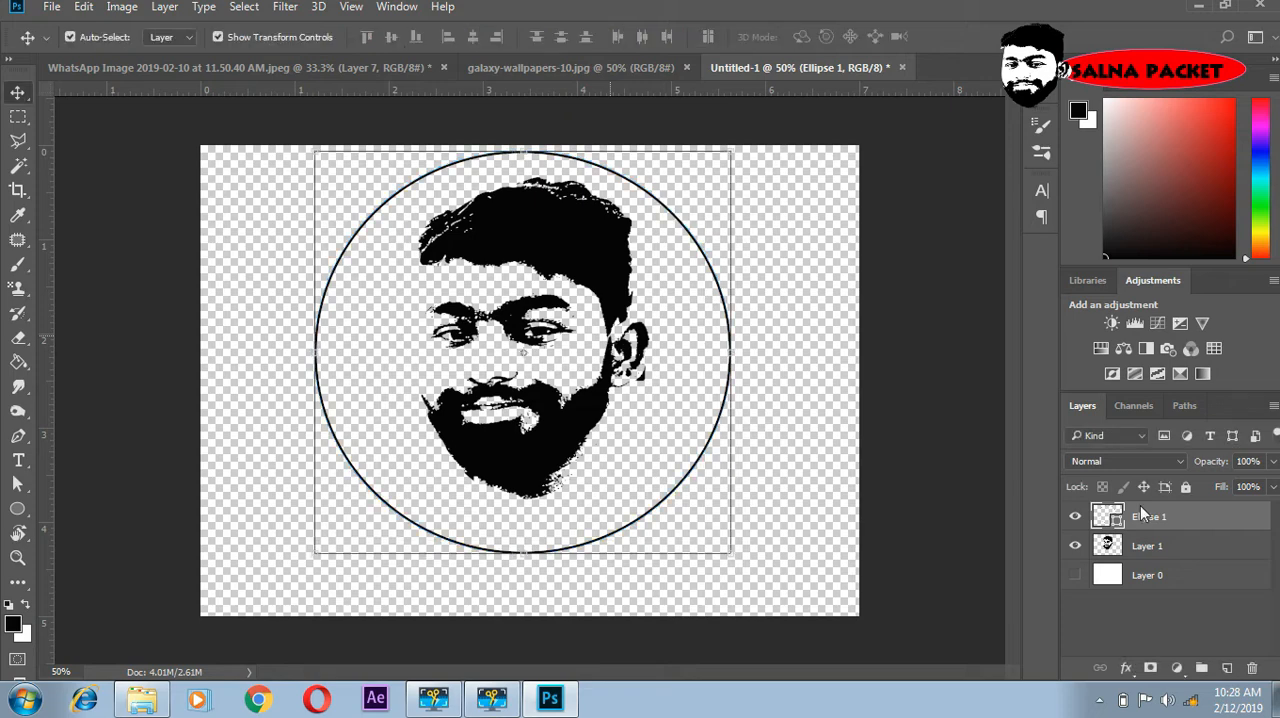
left_click(1168, 546)
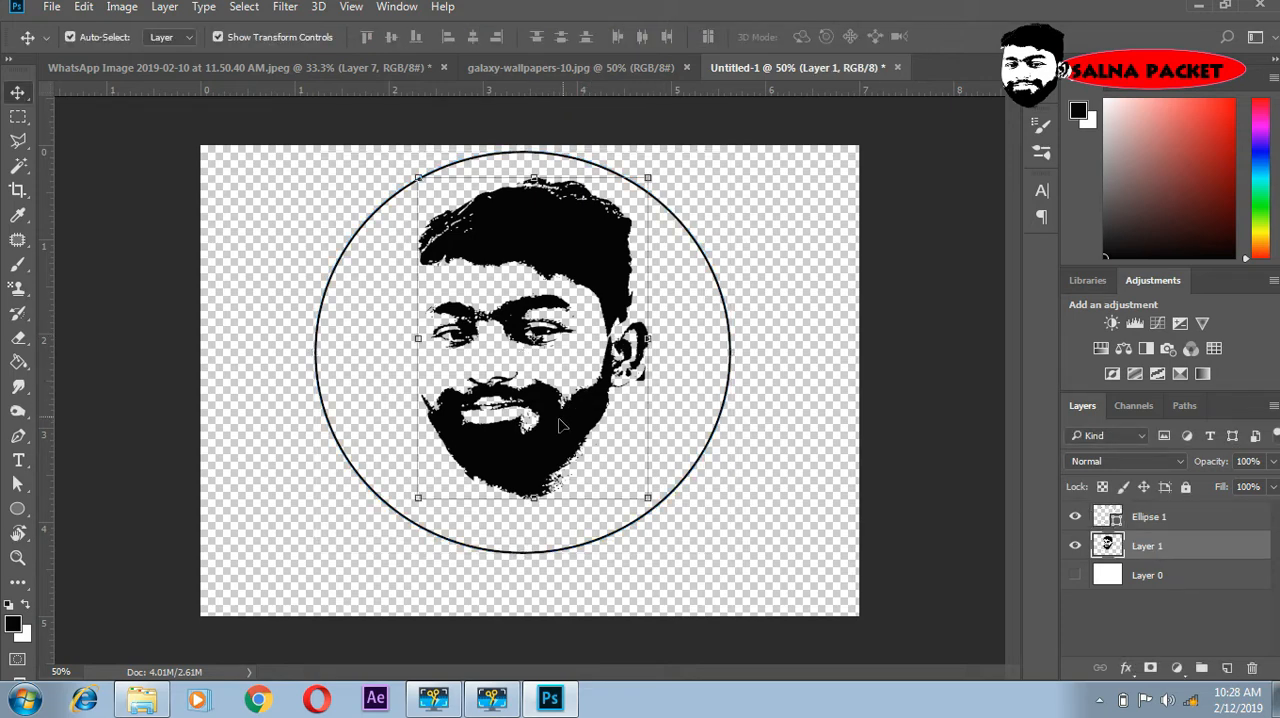
left_click_drag(563, 428, 556, 440)
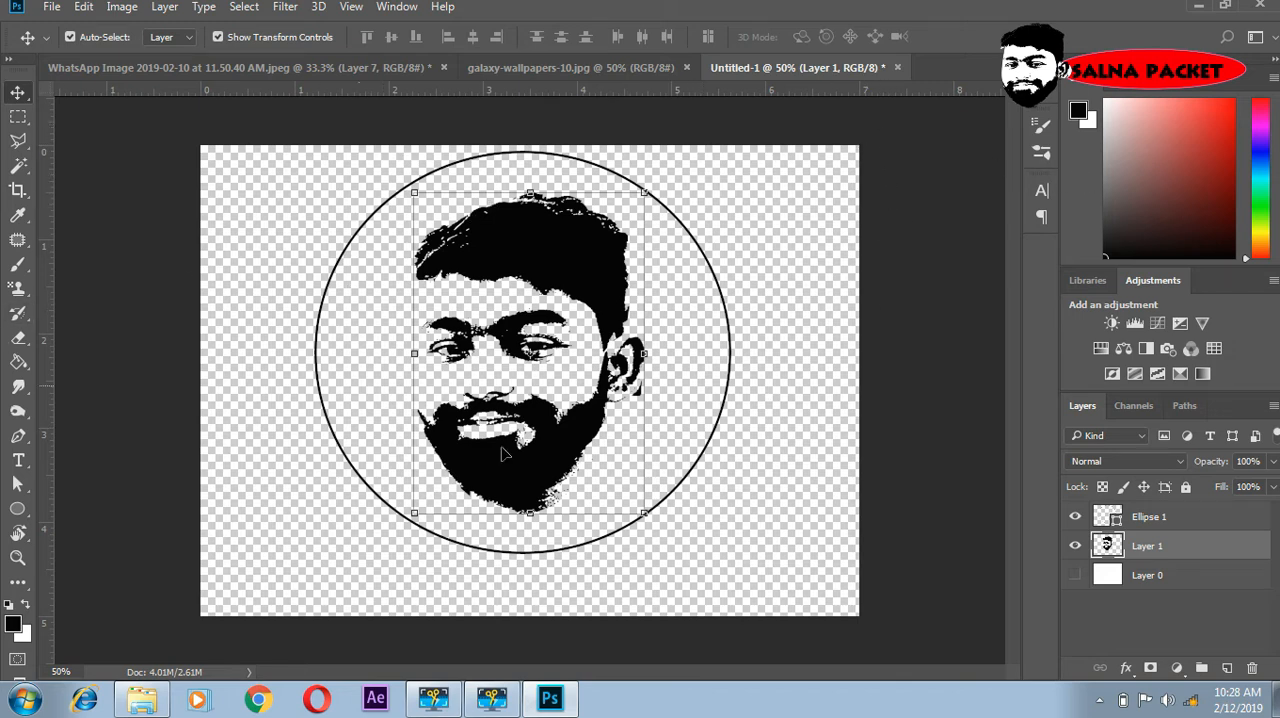
- Duplicate the circle layer and scale the copy about its centre to about 88.7% as an inner ring
left_click(1148, 517)
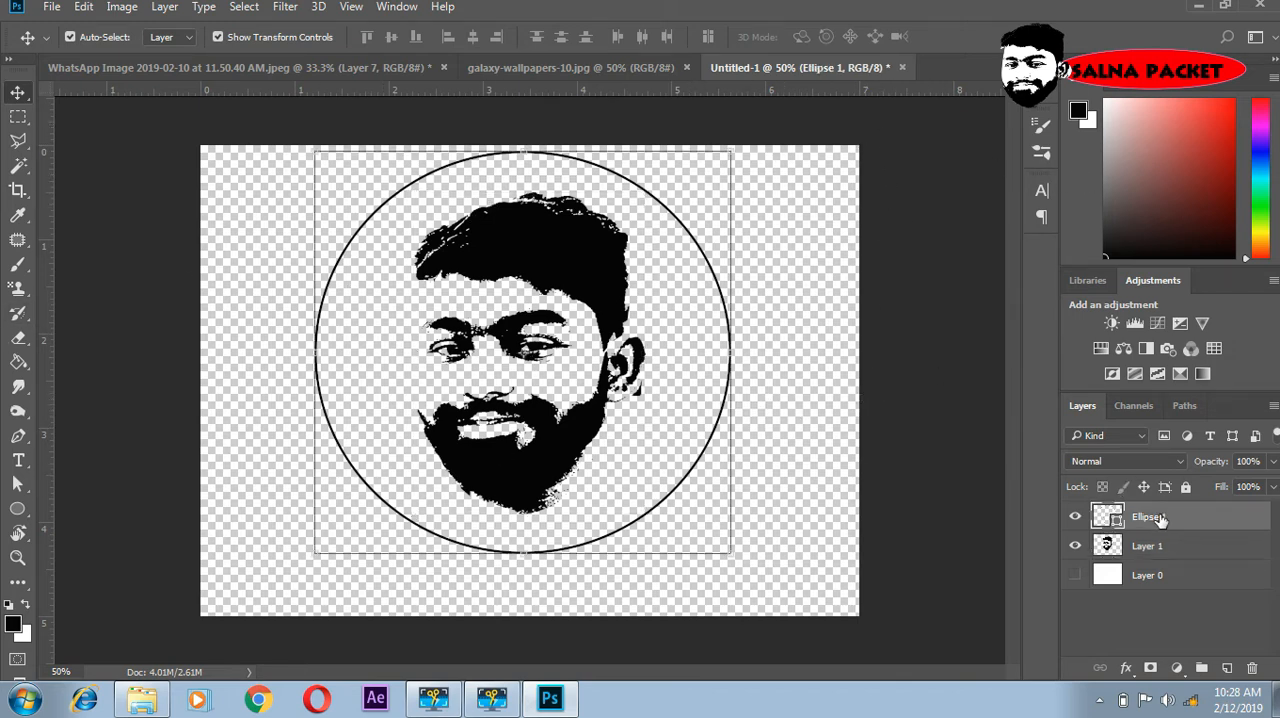
key("ctrl")
key("ctrl+j")
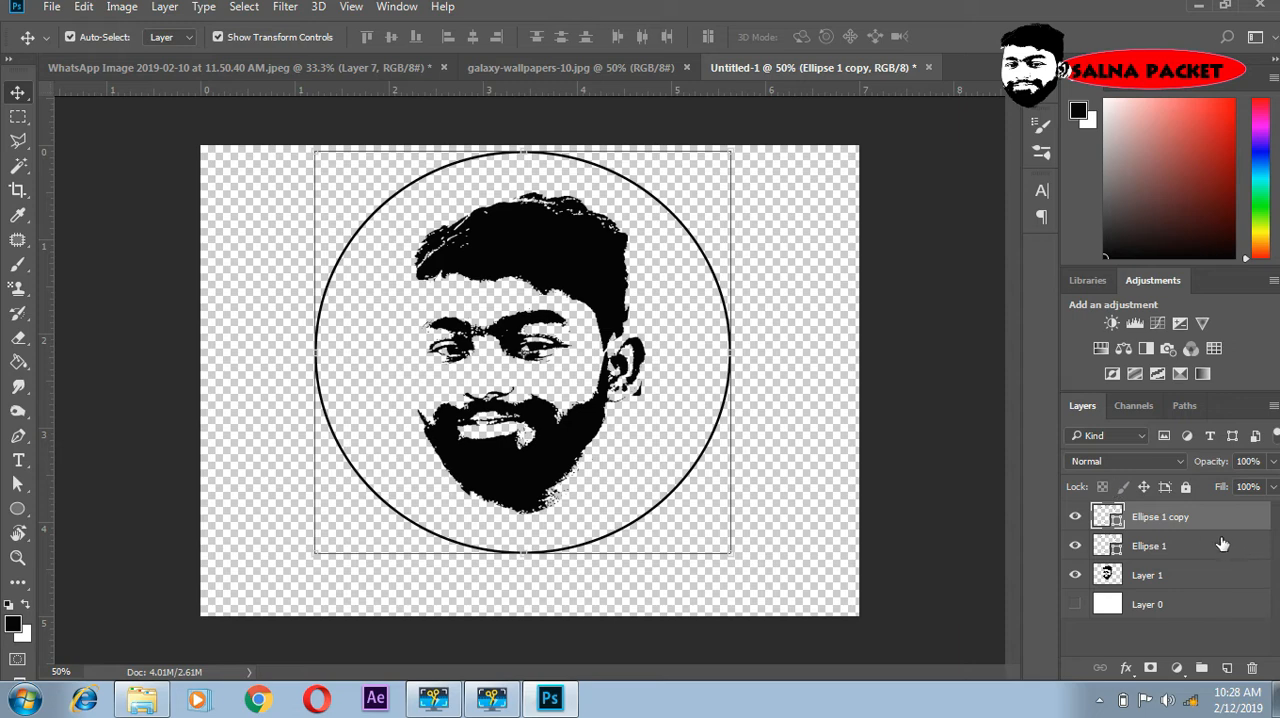
left_click_drag(730, 556, 705, 537)
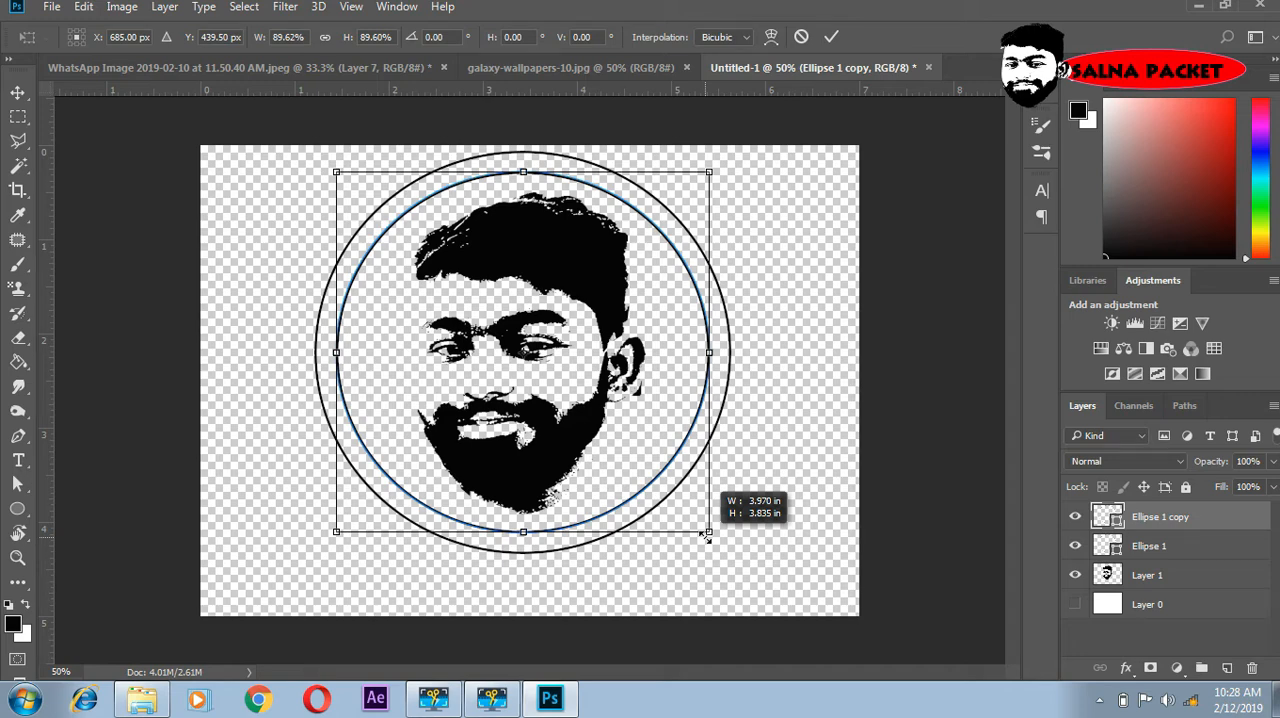
left_click_drag(705, 537, 707, 535)
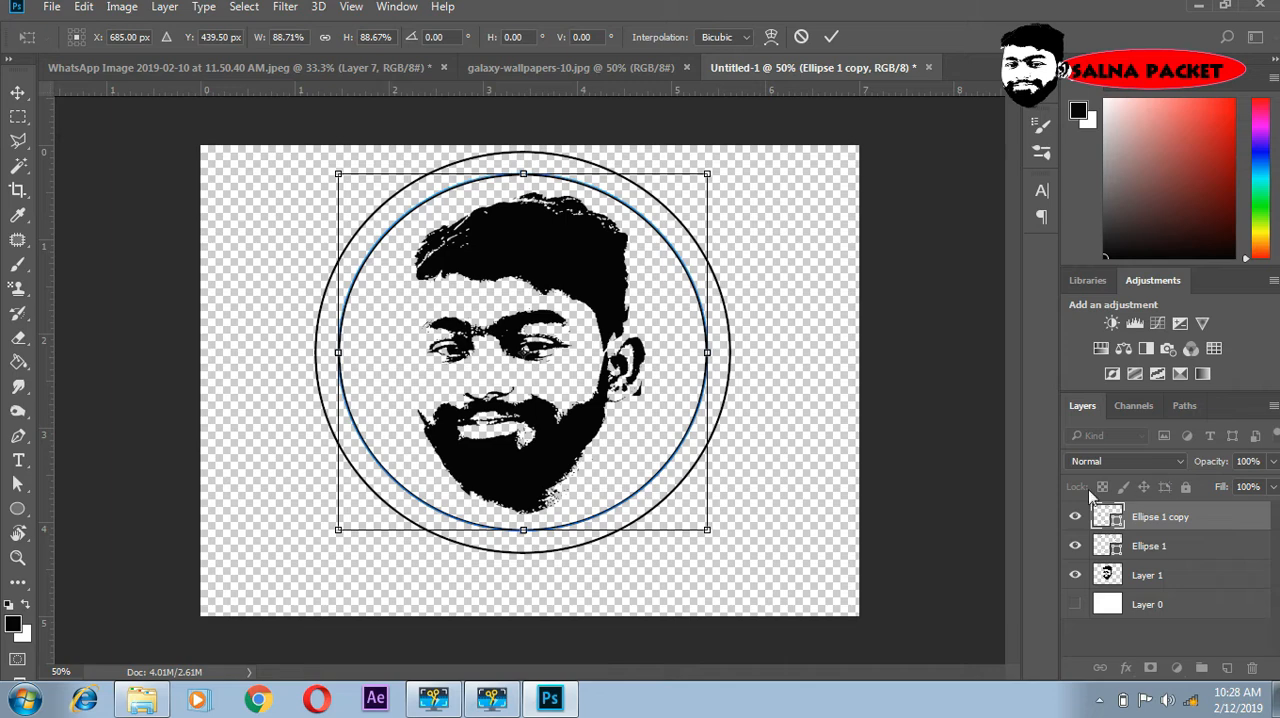
key("Return")
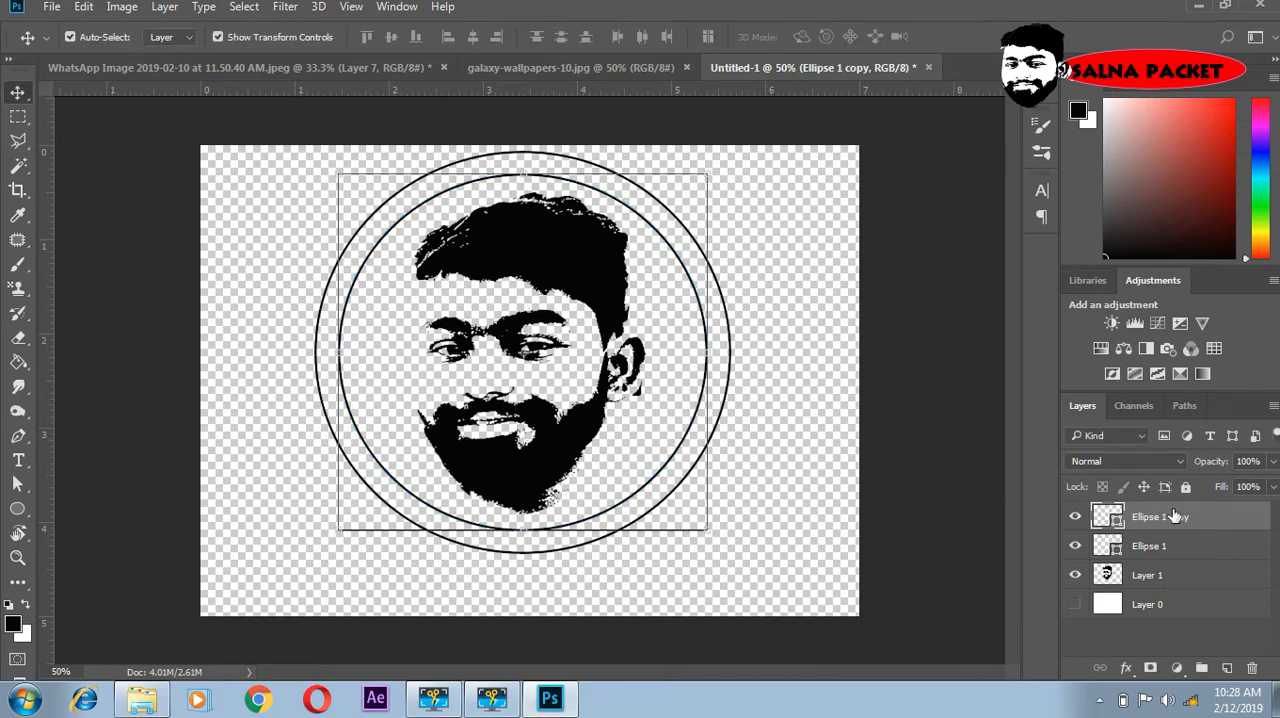
- Duplicate the inner ring and scale the copy to about 107.25%, placing it between the inner and outer rings
key("ctrl")
key("ctrl+j")
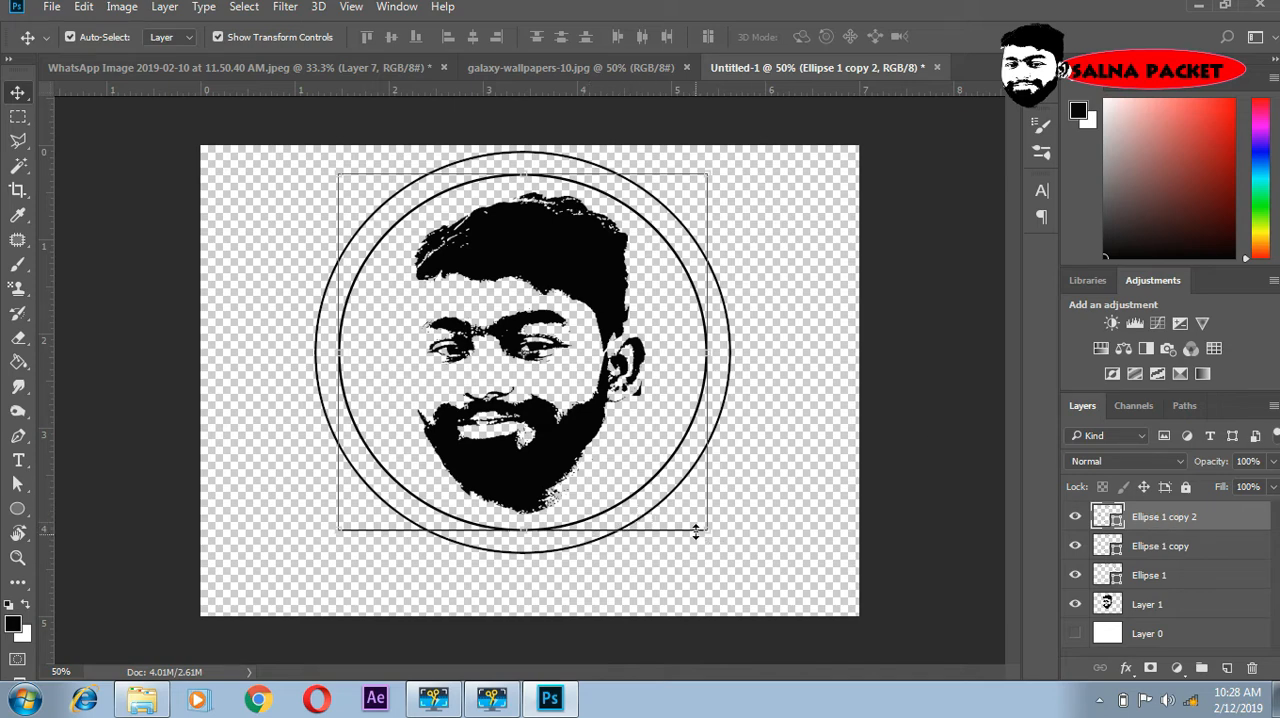
mouse_move(696, 527)
left_mouse_down()
mouse_move(703, 519)
mouse_move(716, 539)
left_mouse_up()
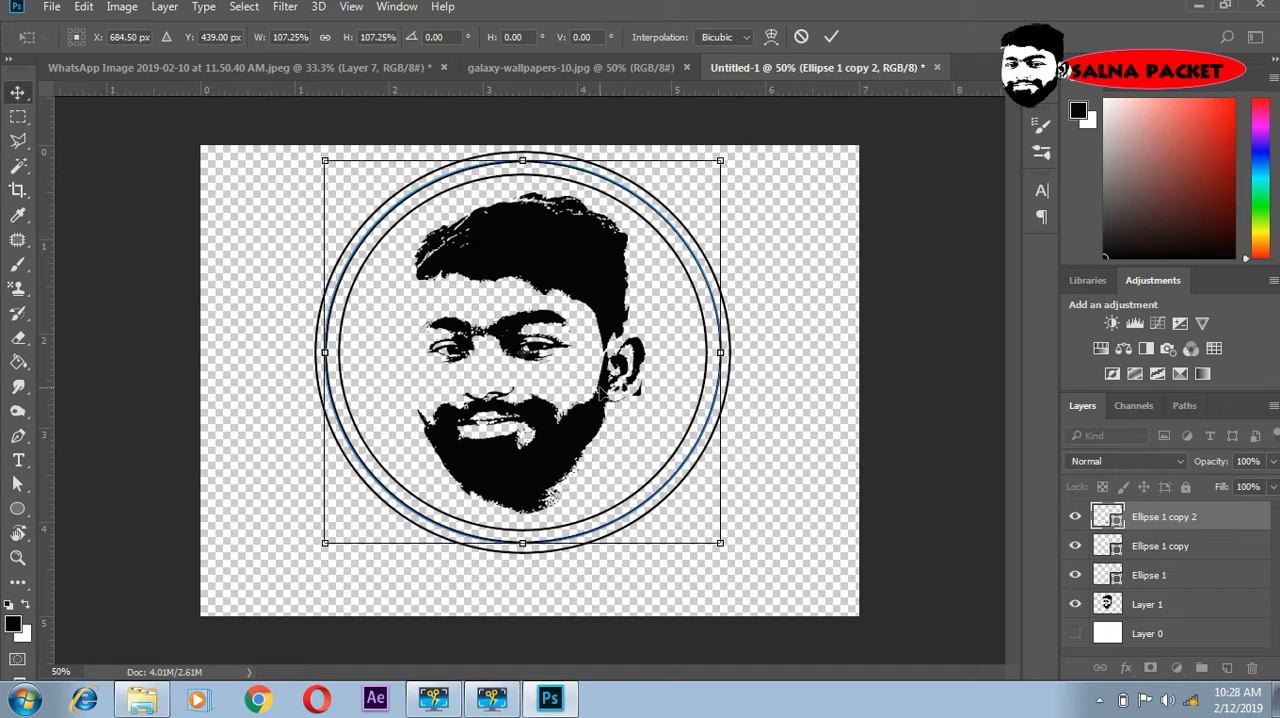
key("Return")
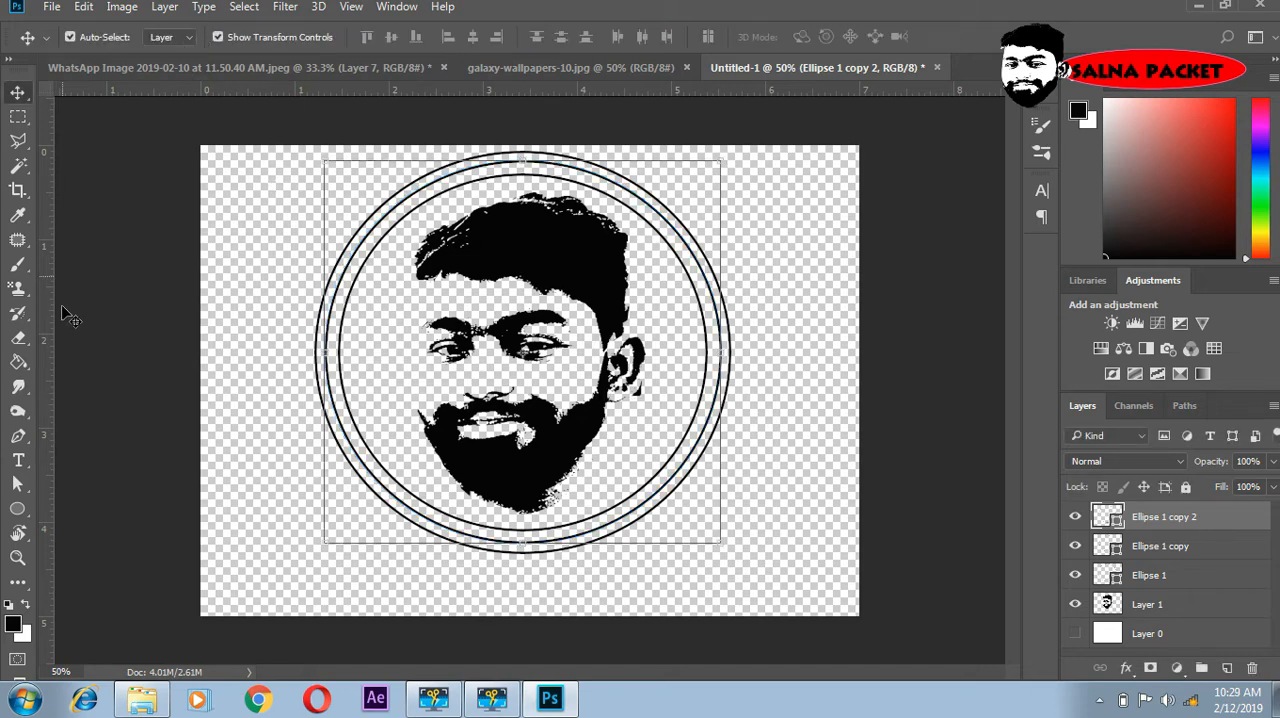
- Change the stroke style of the middle ring, Ellipse 1 copy 2, to the dotted line
left_click(17, 509)
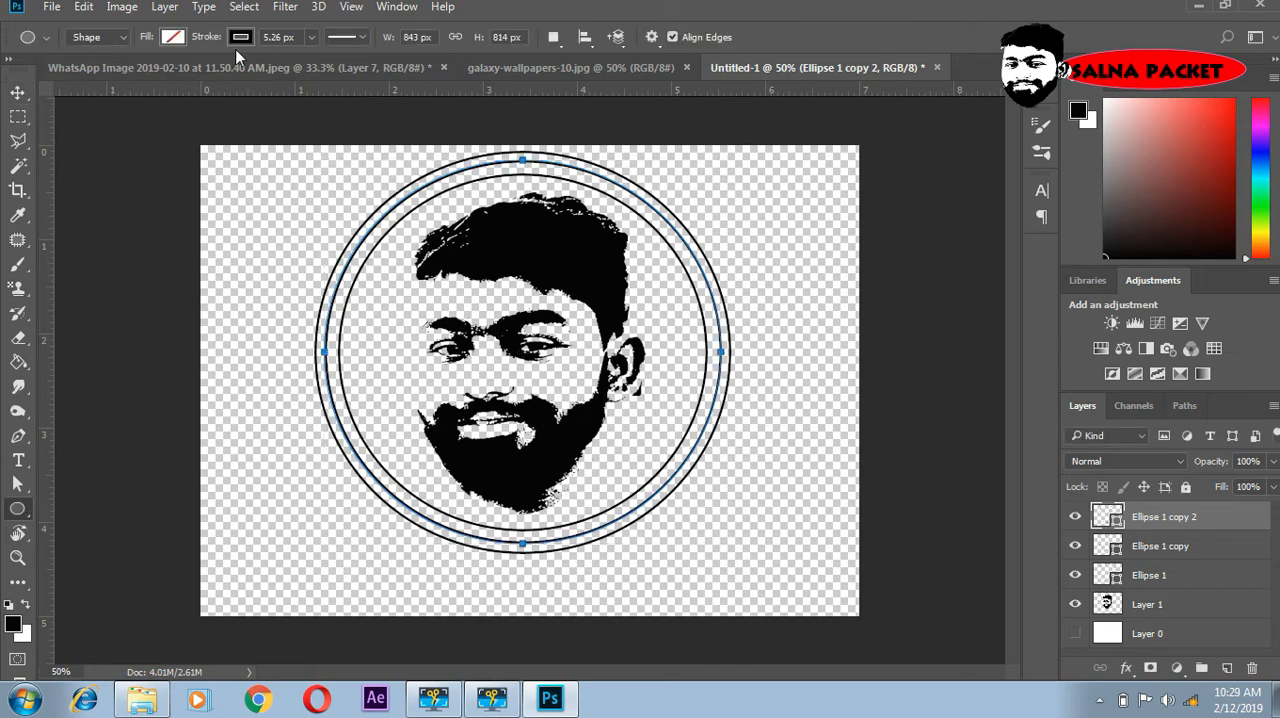
left_click(364, 37)
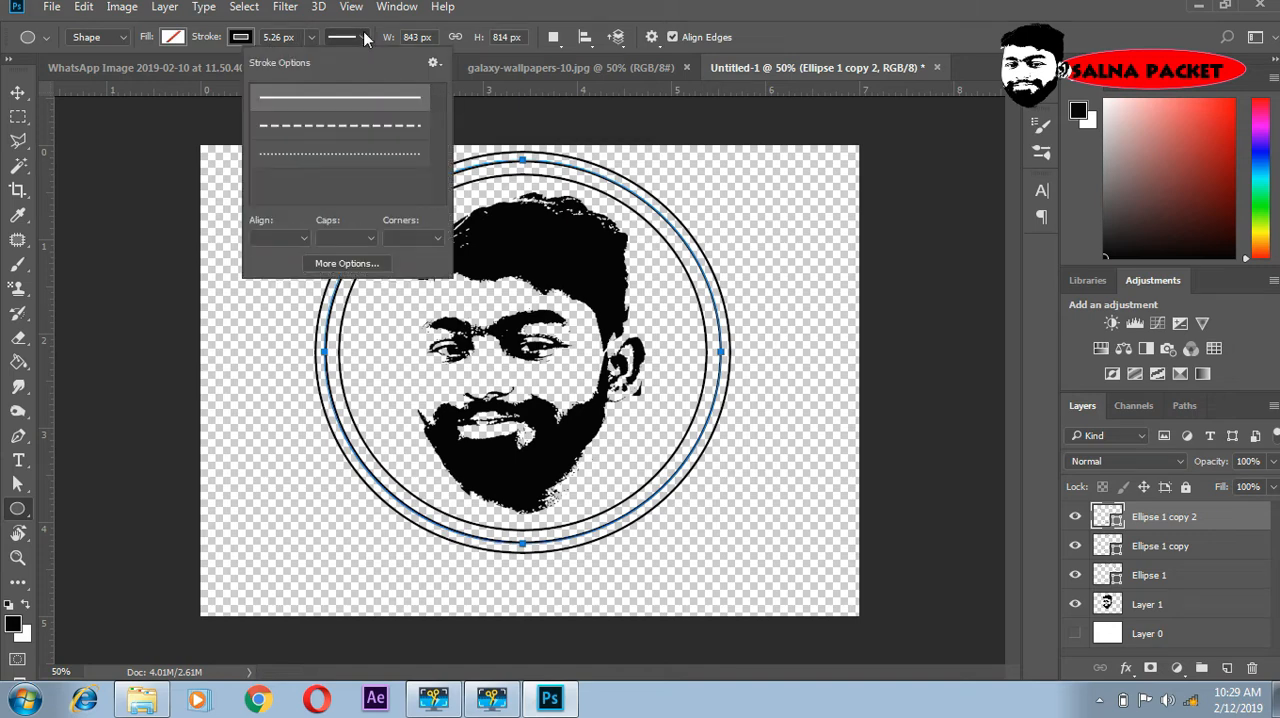
left_click(335, 153)
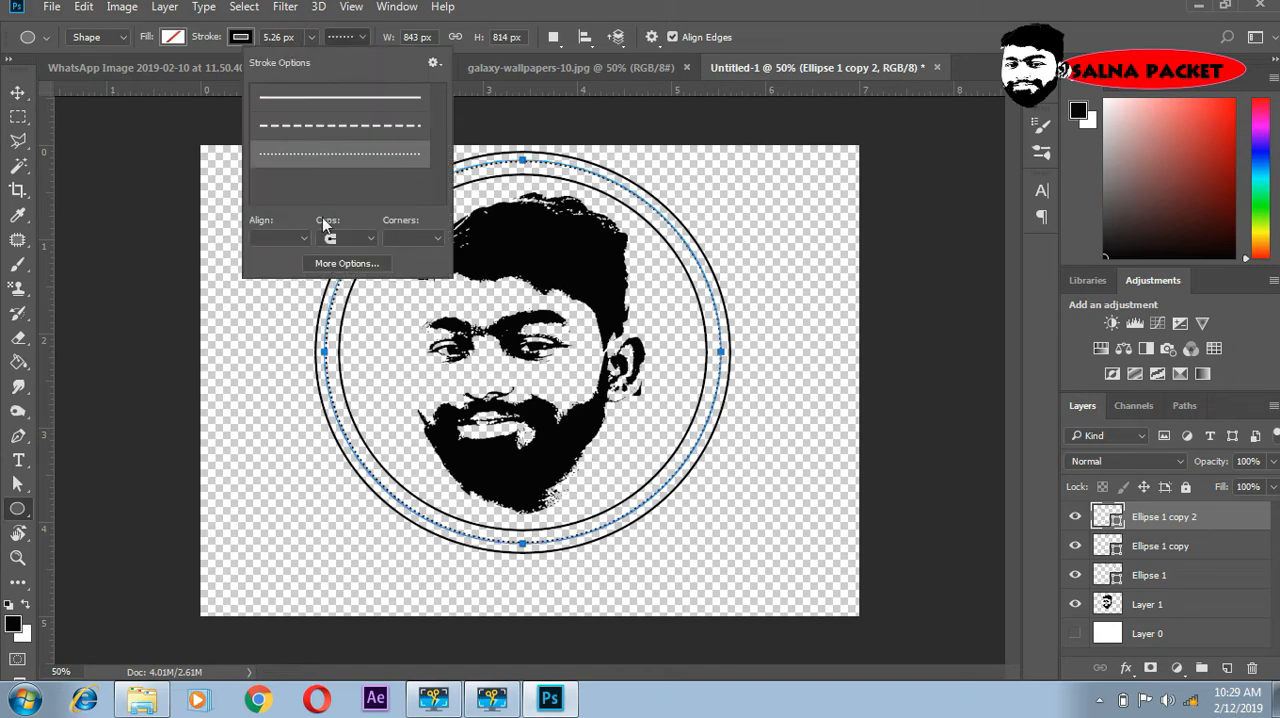
left_click(760, 22)
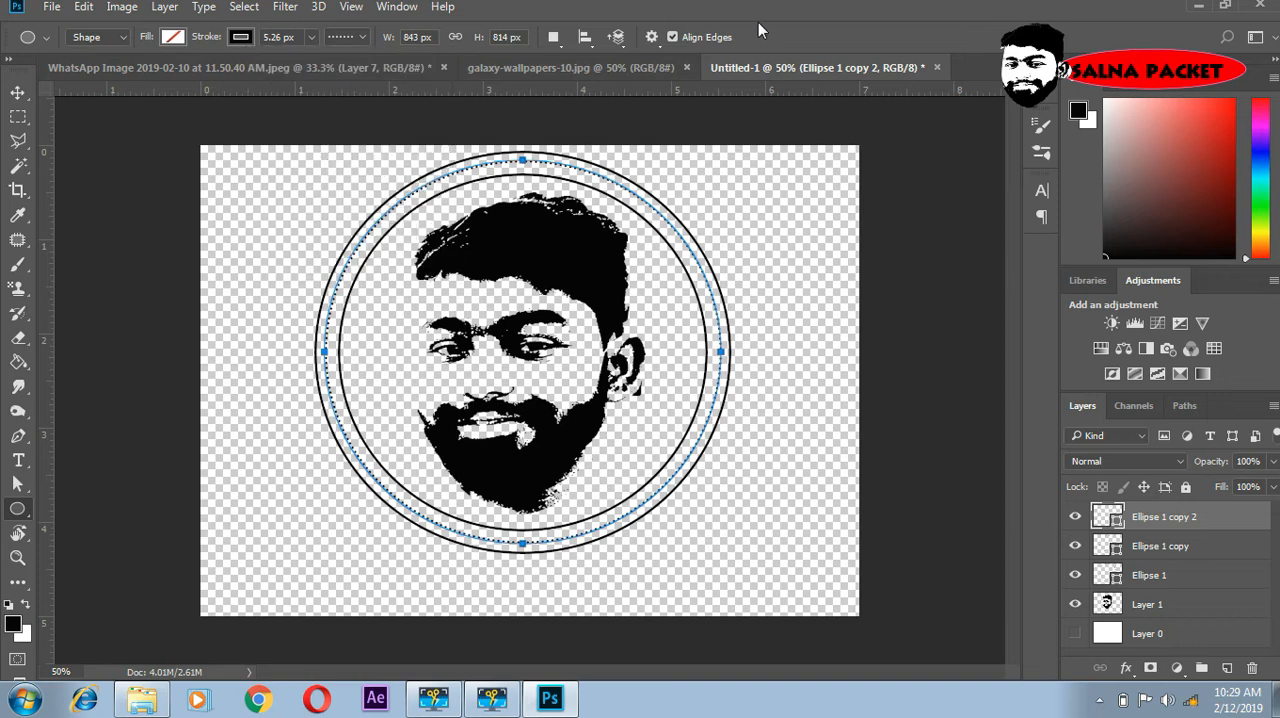
- Thicken the inner ring's stroke, on Ellipse 1 copy, to about 14.33 px
left_click(1143, 550)
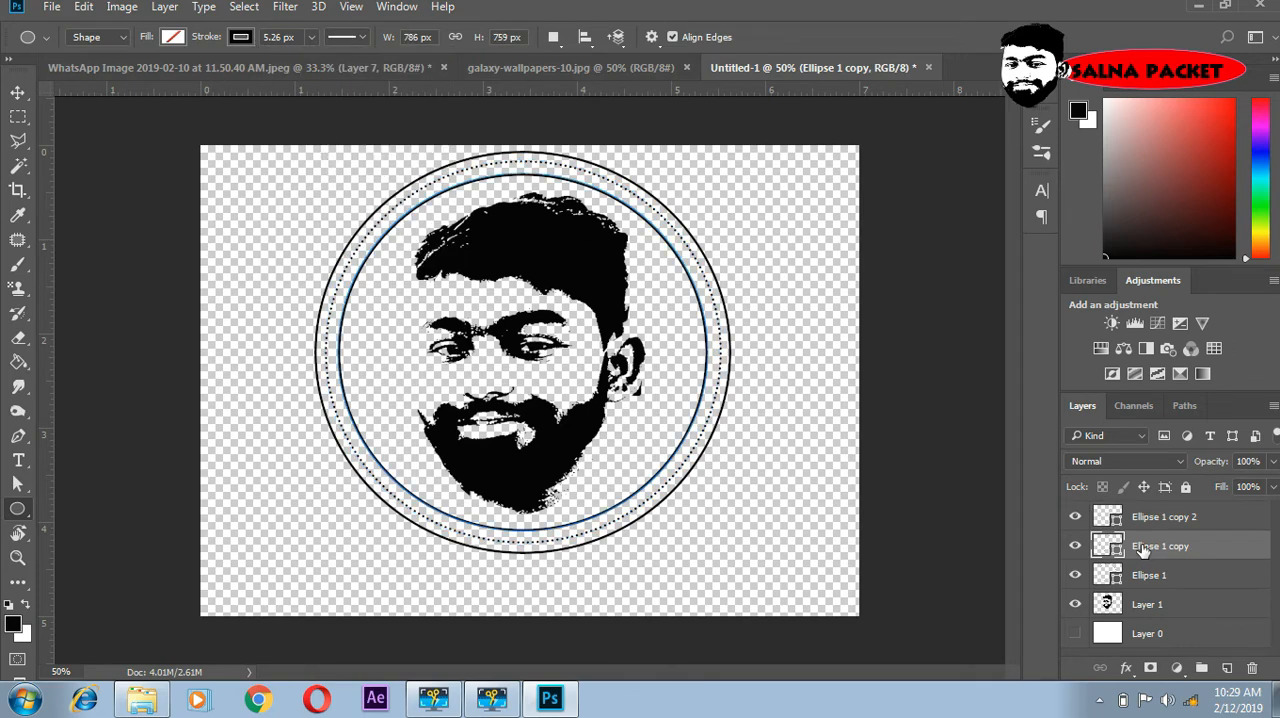
left_click(311, 38)
mouse_move(314, 63)
left_mouse_down()
mouse_move(336, 66)
mouse_move(316, 66)
left_mouse_up()
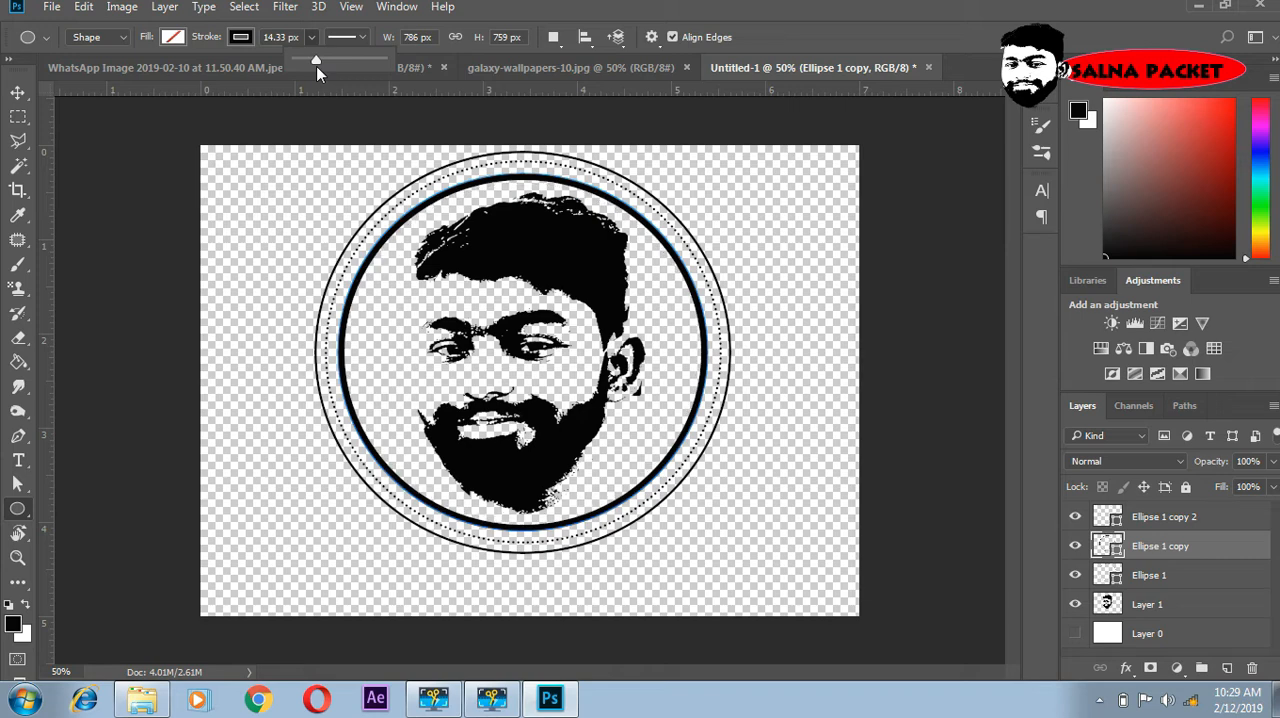
- Thicken the outer ring's stroke, on Ellipse 1, to about 12.51 px
left_click(1158, 576)
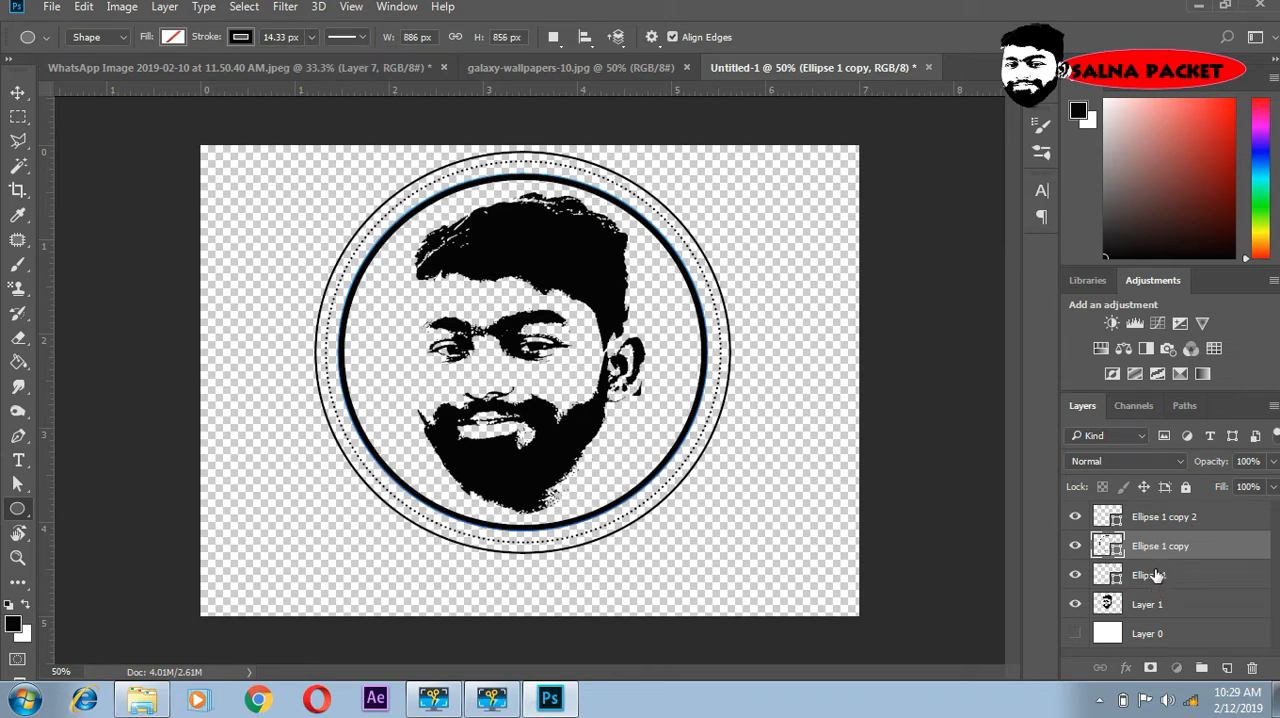
left_click(1158, 576)
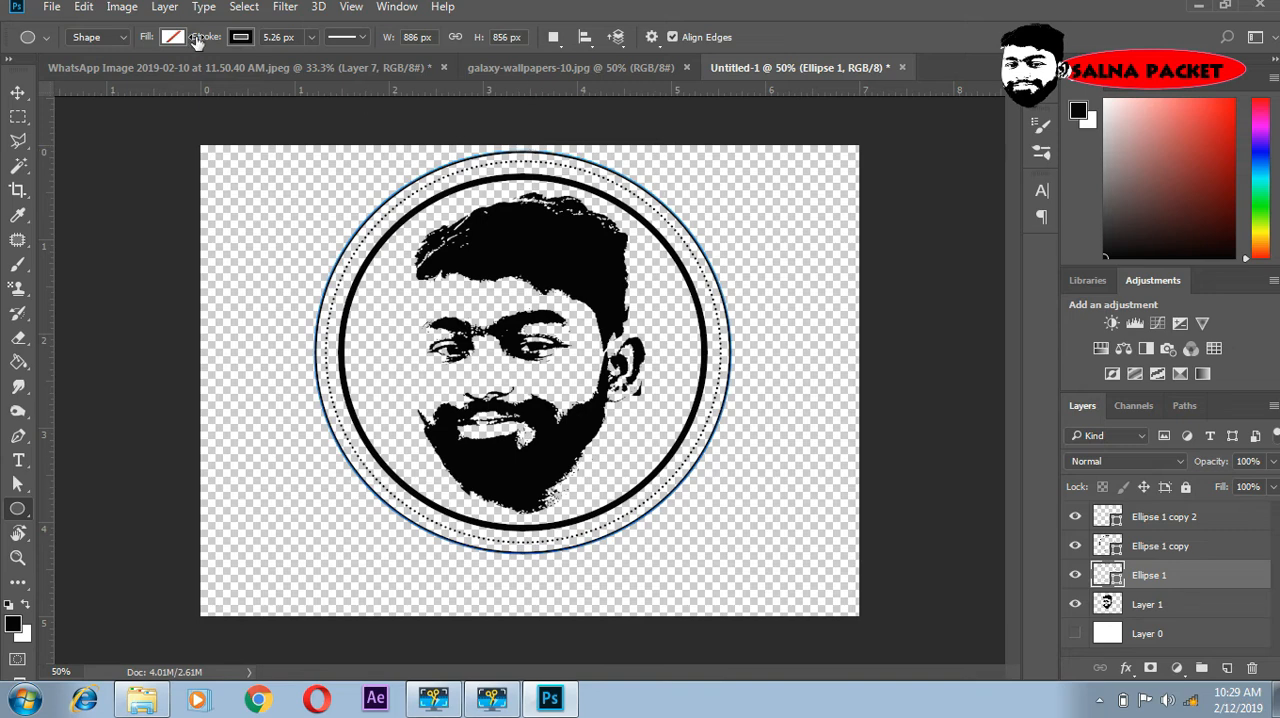
left_click(313, 37)
mouse_move(317, 59)
left_mouse_down()
mouse_move(333, 71)
mouse_move(315, 68)
left_mouse_up()
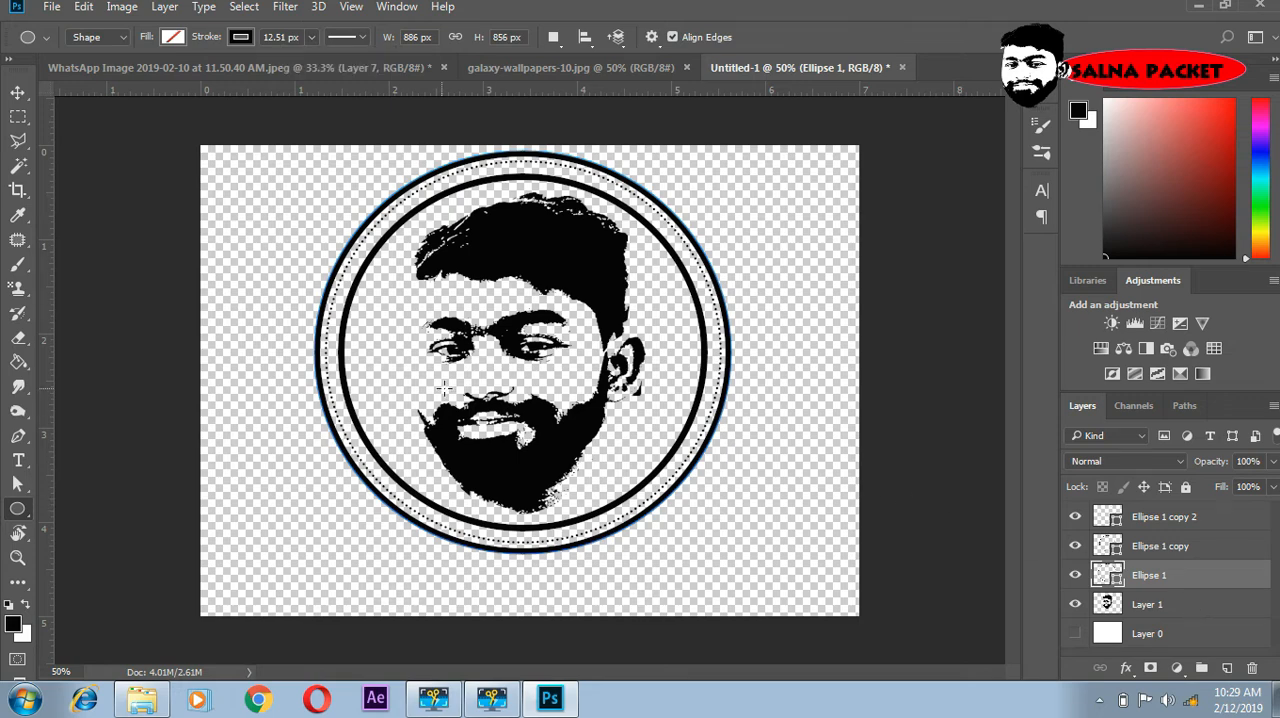
- Group the face layer and the three ellipse layers together, excluding Layer 0
left_click(17, 116)
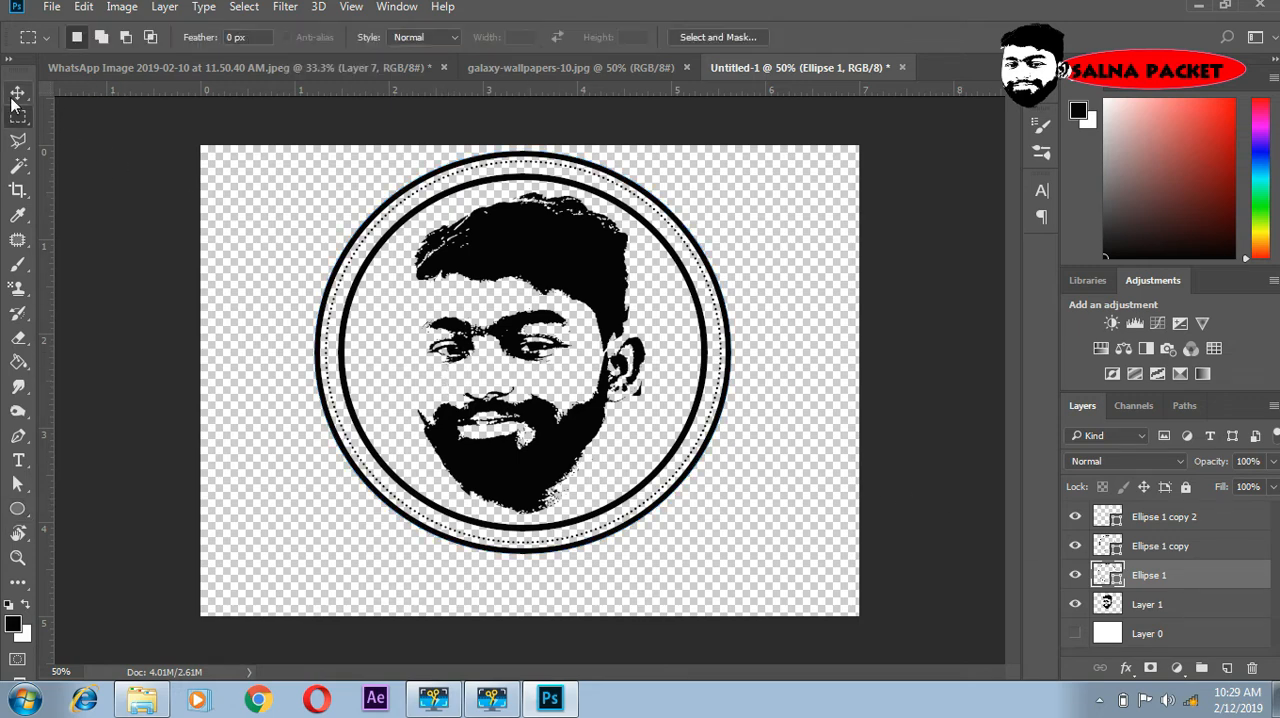
left_click(17, 97)
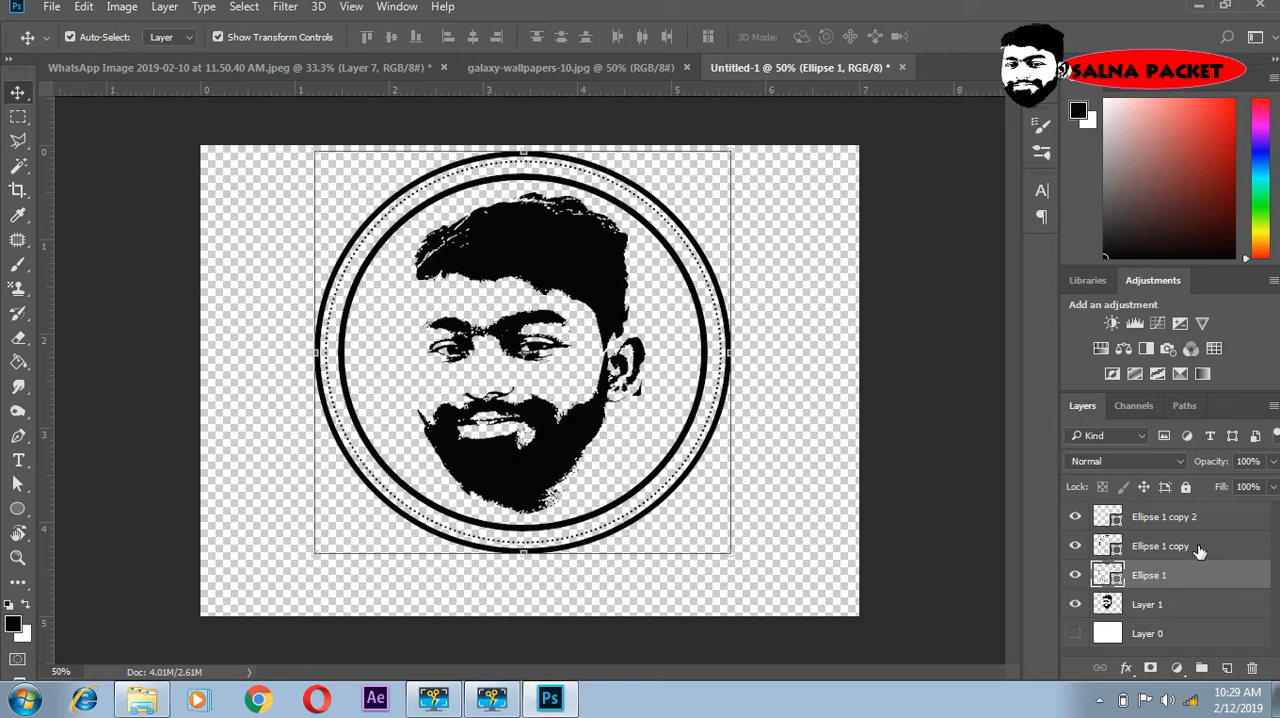
key("ctrl")
left_click(1189, 604, "ctrl")
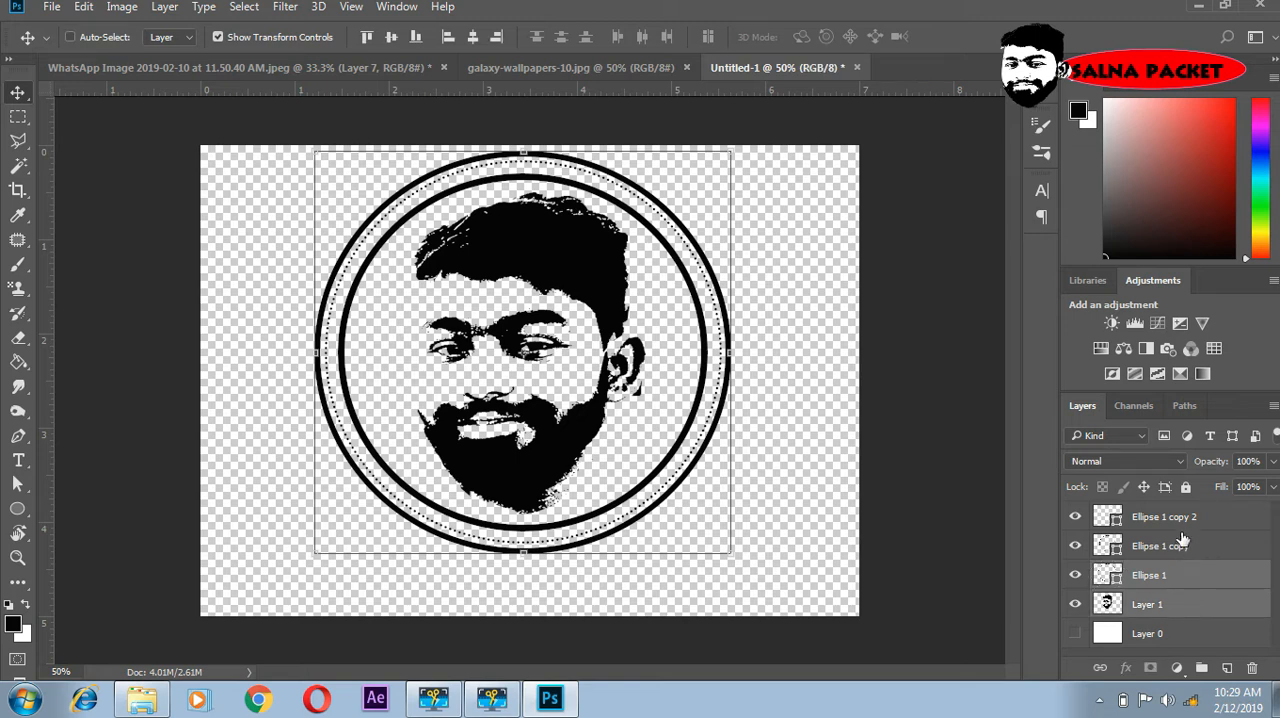
left_click(1181, 543, "ctrl")
left_click(1178, 518, "ctrl")
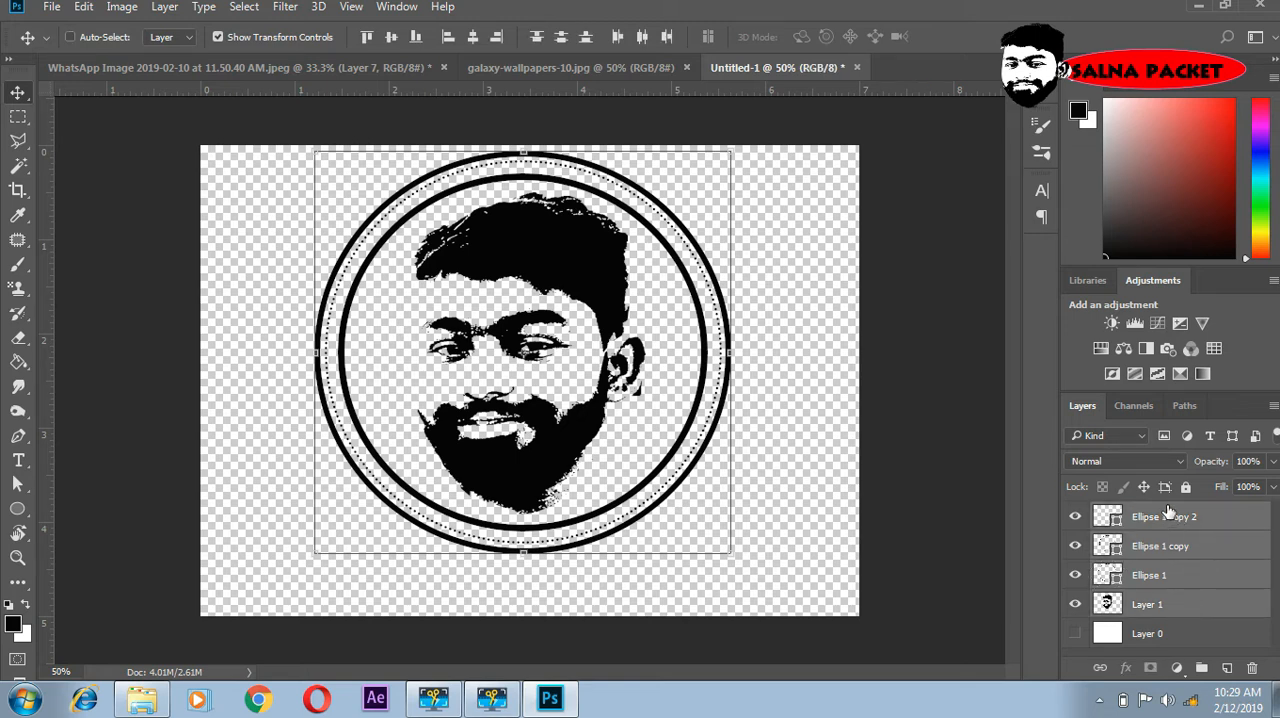
key("ctrl+g")
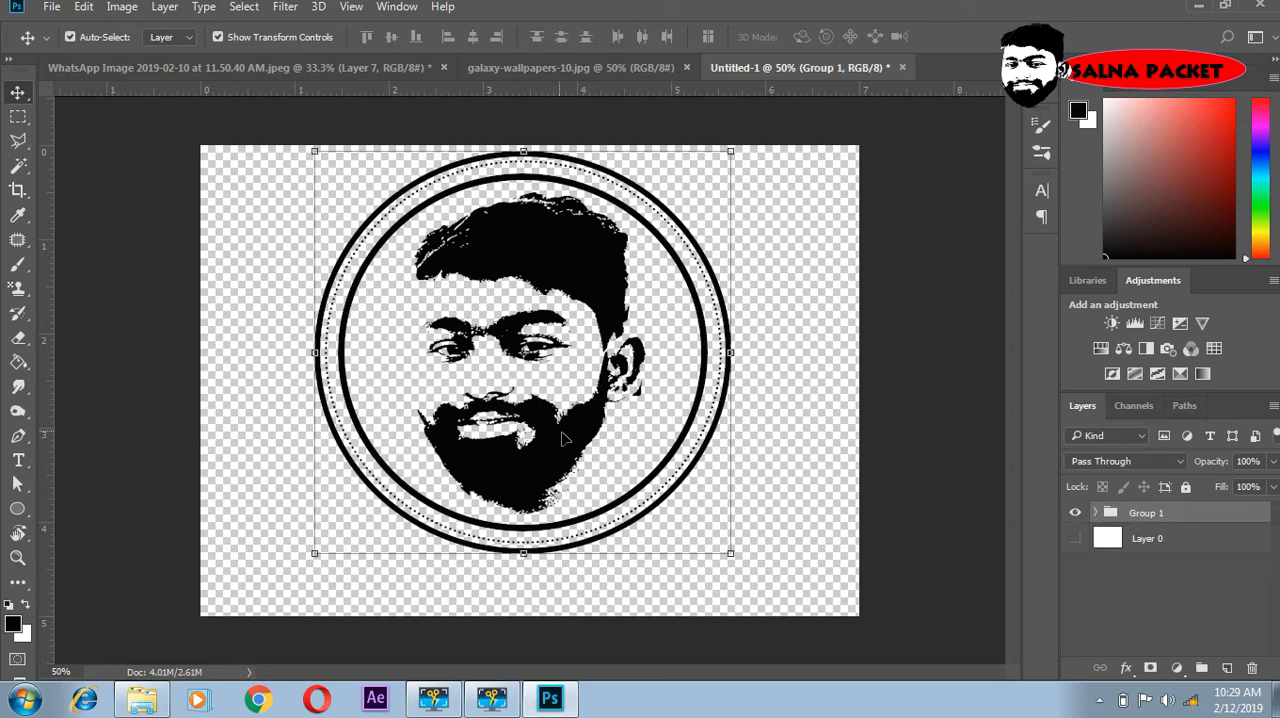
- Move the face slightly up inside the rings, then select the logo's layer group and collapse it
mouse_move(563, 438)
left_mouse_down()
mouse_move(560, 530)
mouse_move(553, 425)
mouse_move(562, 432)
left_mouse_up()
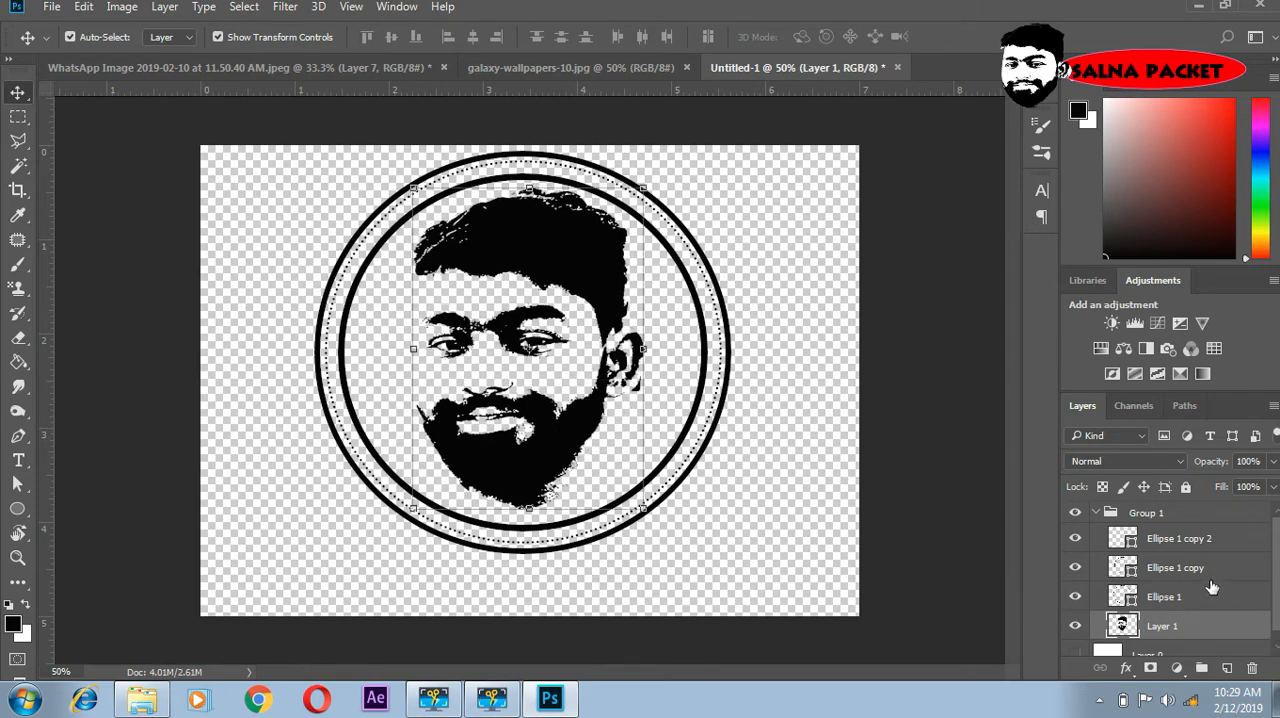
left_click(1114, 513)
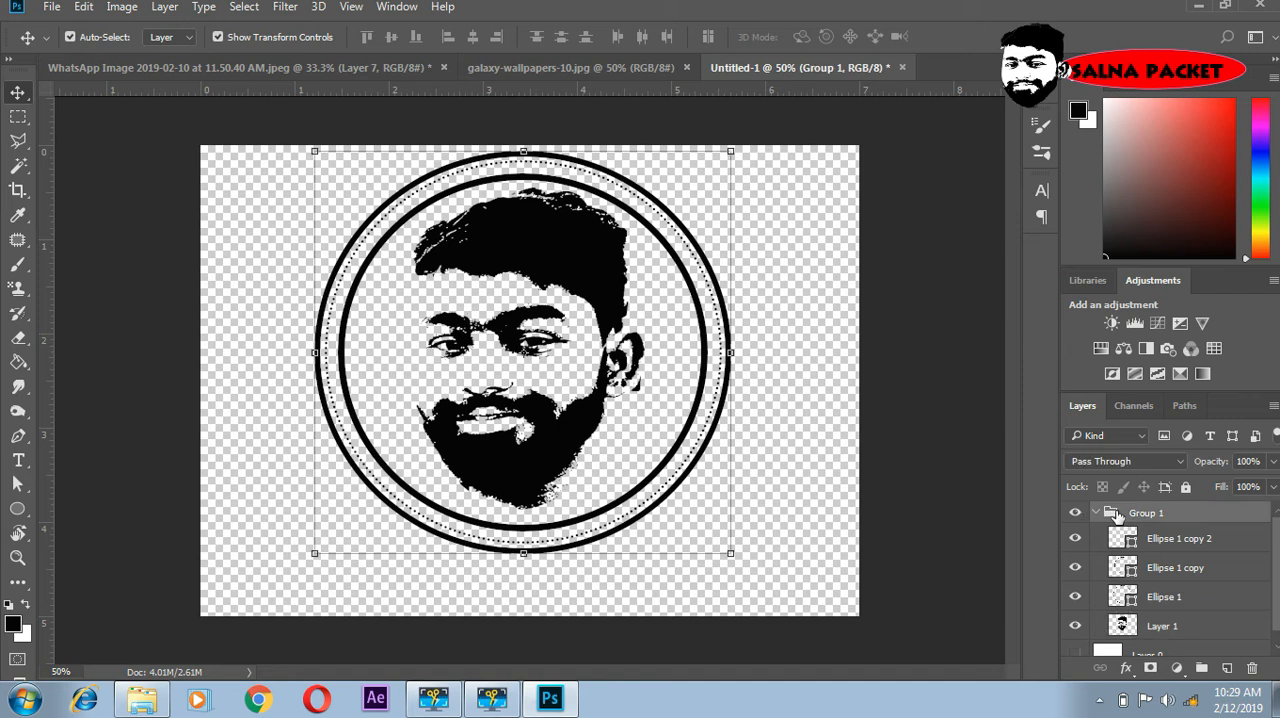
left_click(1094, 513)
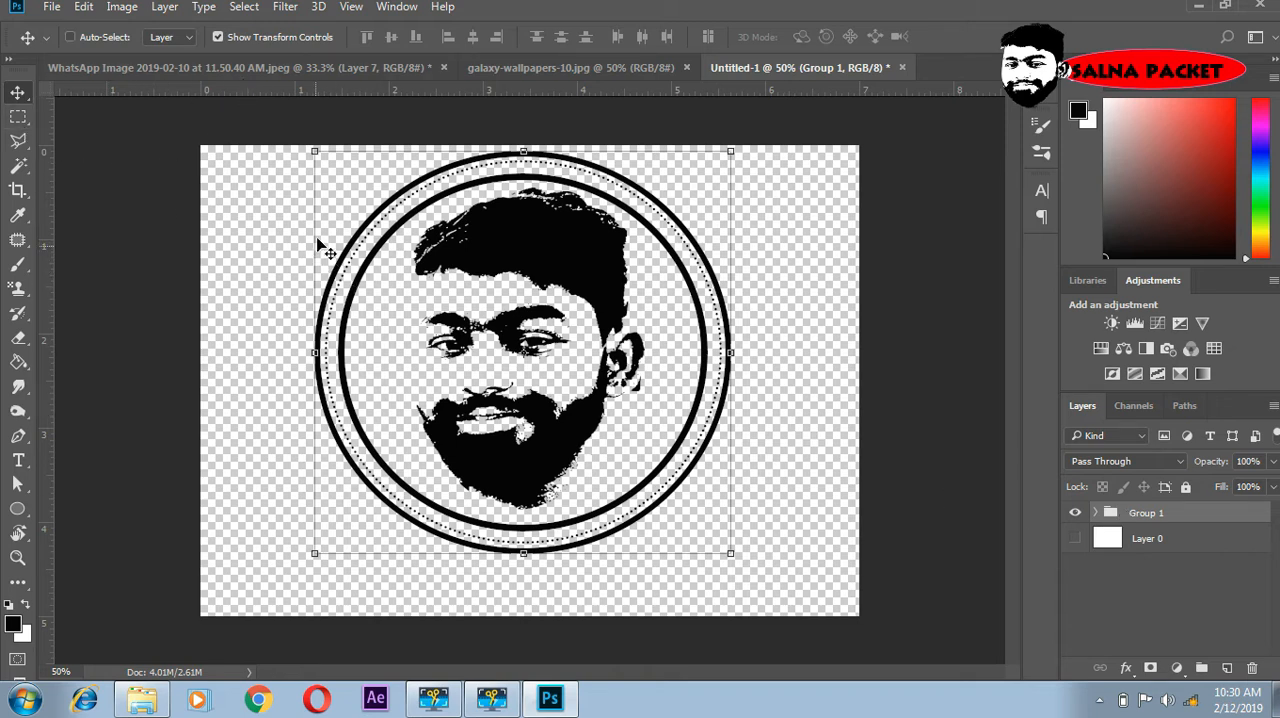
- Scale the logo group down to about 88% and reposition it near the canvas centre, leaving space beneath the rings
key("ctrl+t")
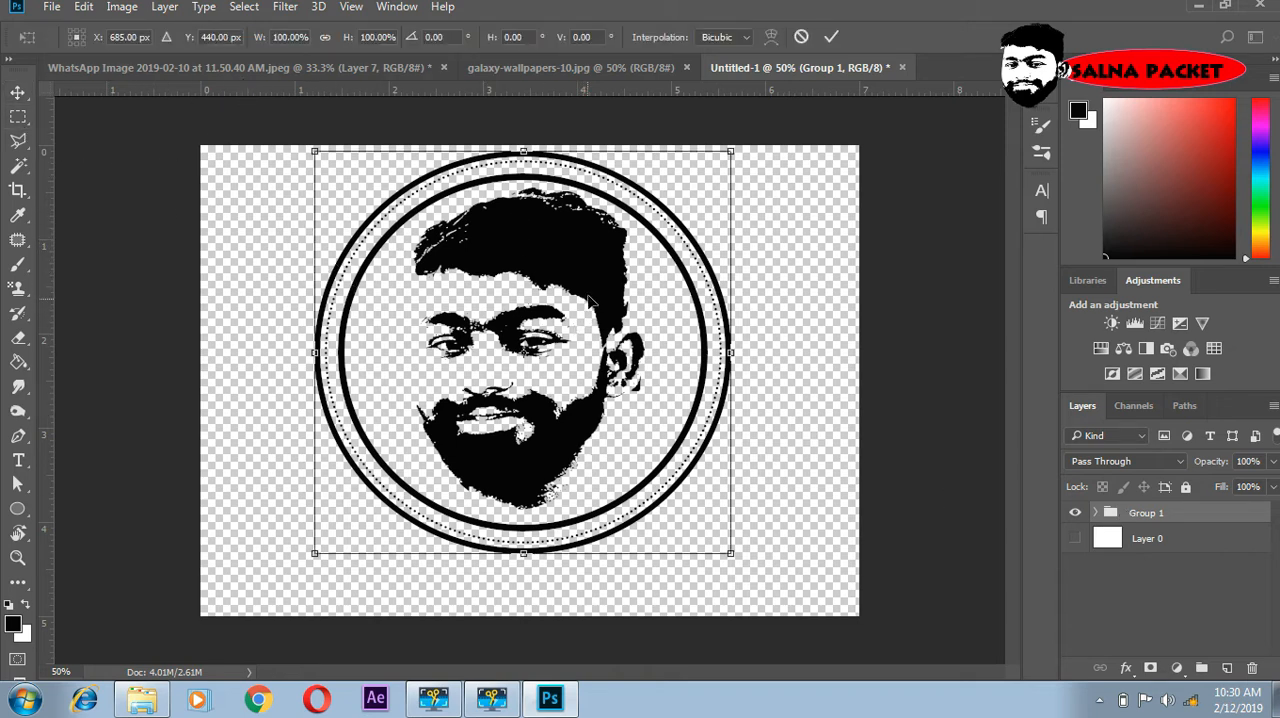
left_click_drag(593, 291, 596, 317)
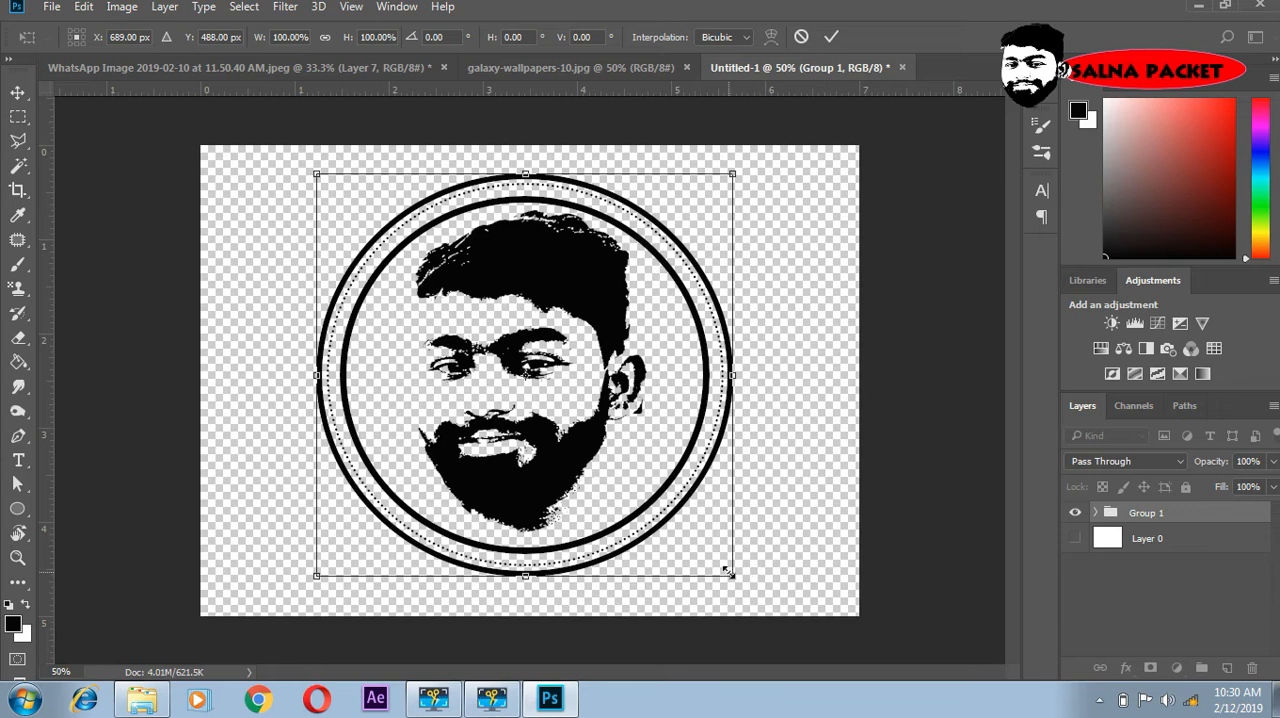
left_click_drag(730, 574, 685, 529)
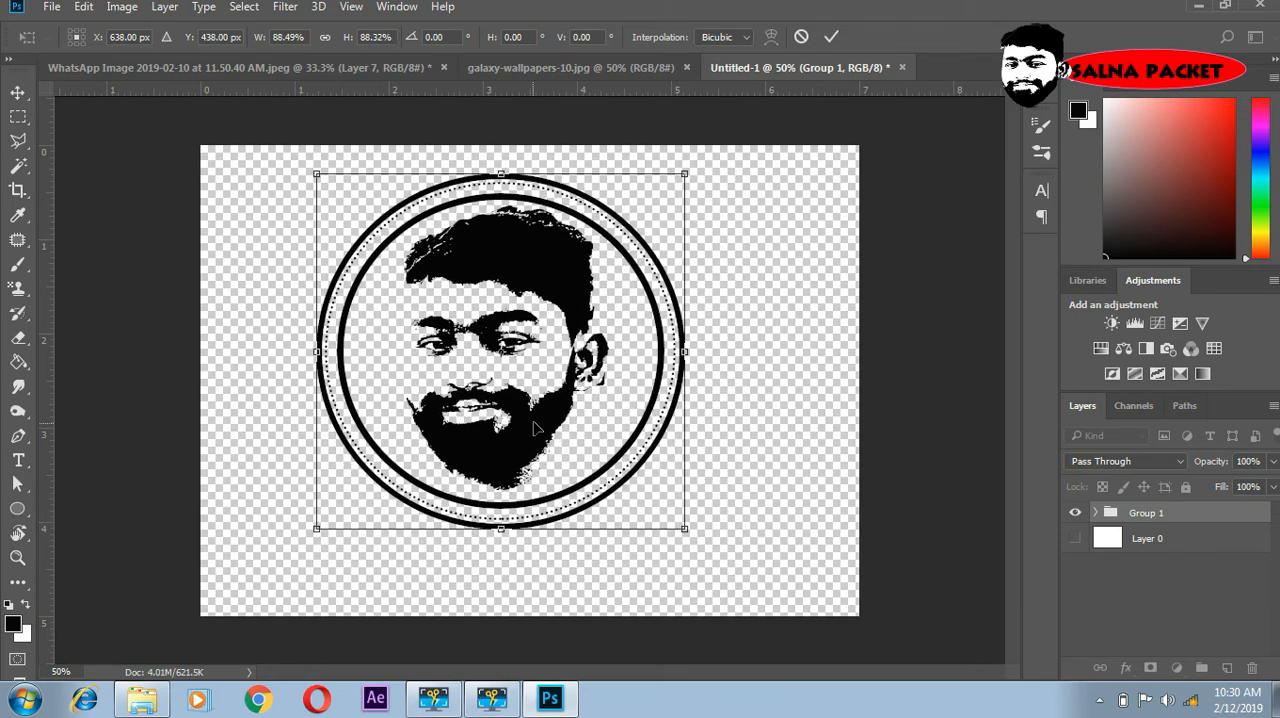
left_click_drag(535, 428, 566, 428)
key("Return")
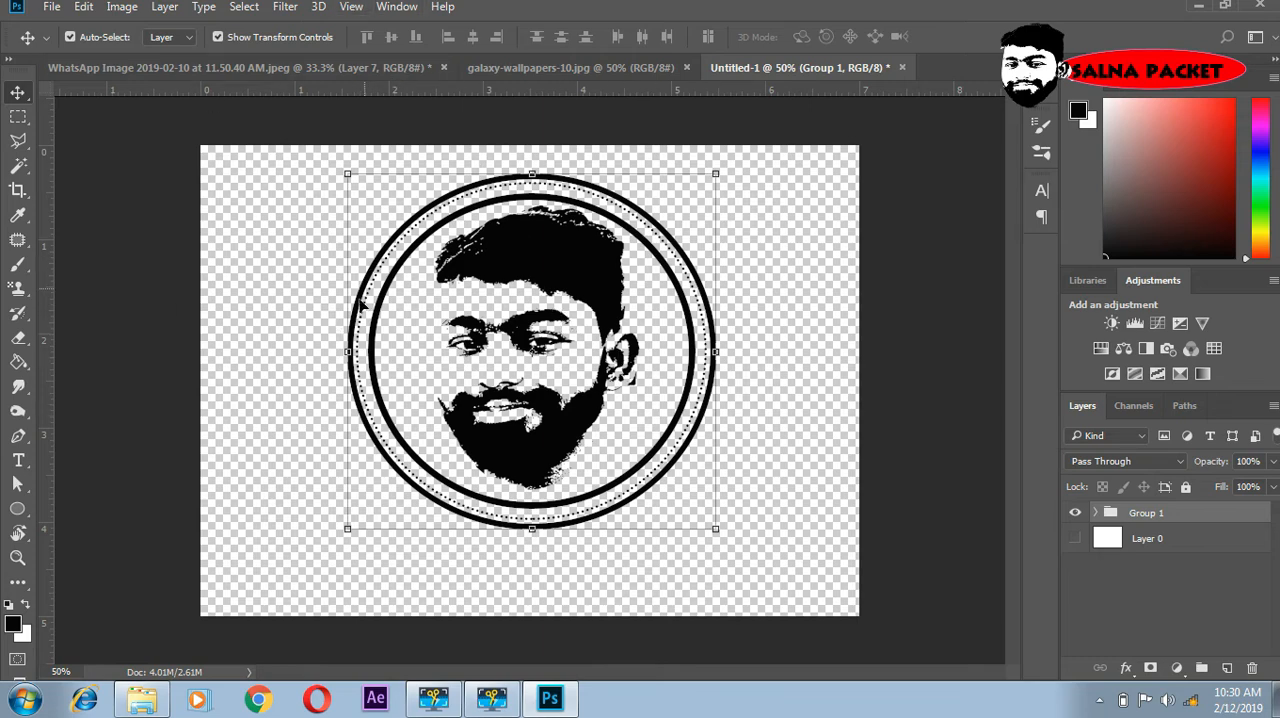
- Unlock the background of galaxy-wallpapers-10.jpg and copy the galaxy picture into the Untitled-1 logo document
left_click(622, 68)
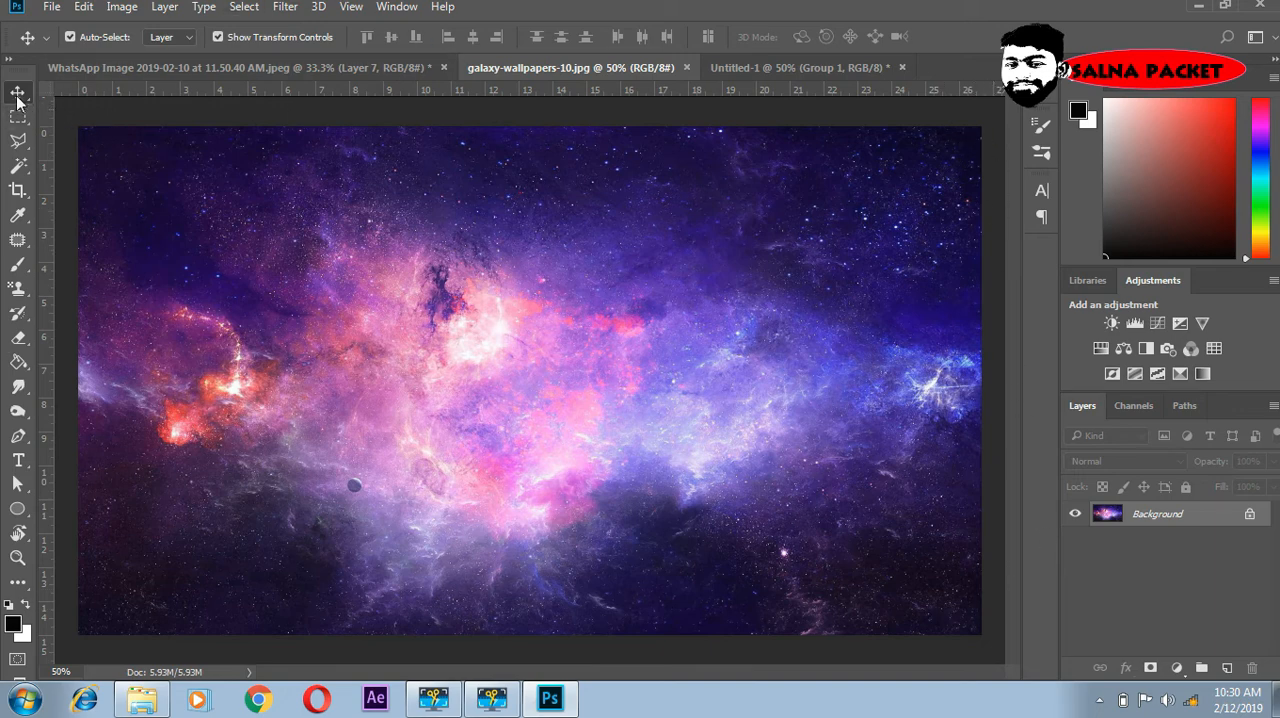
left_click(1249, 514)
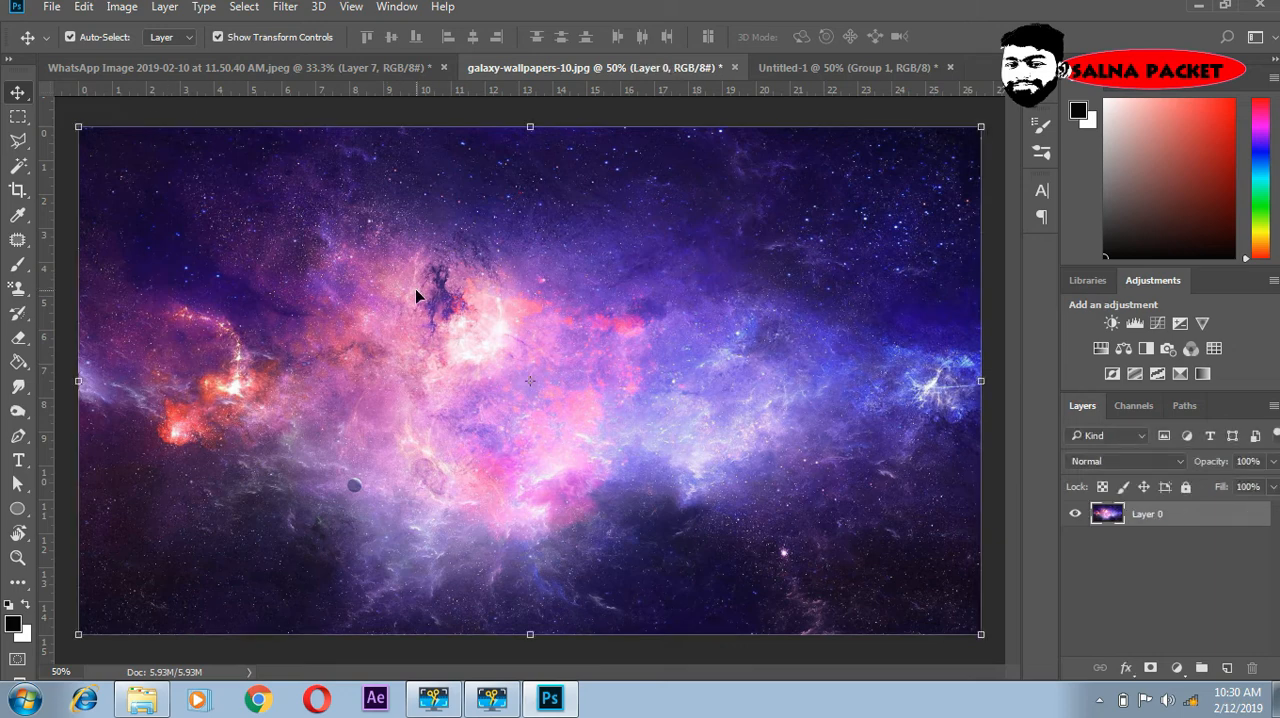
left_click_drag(415, 288, 567, 307)
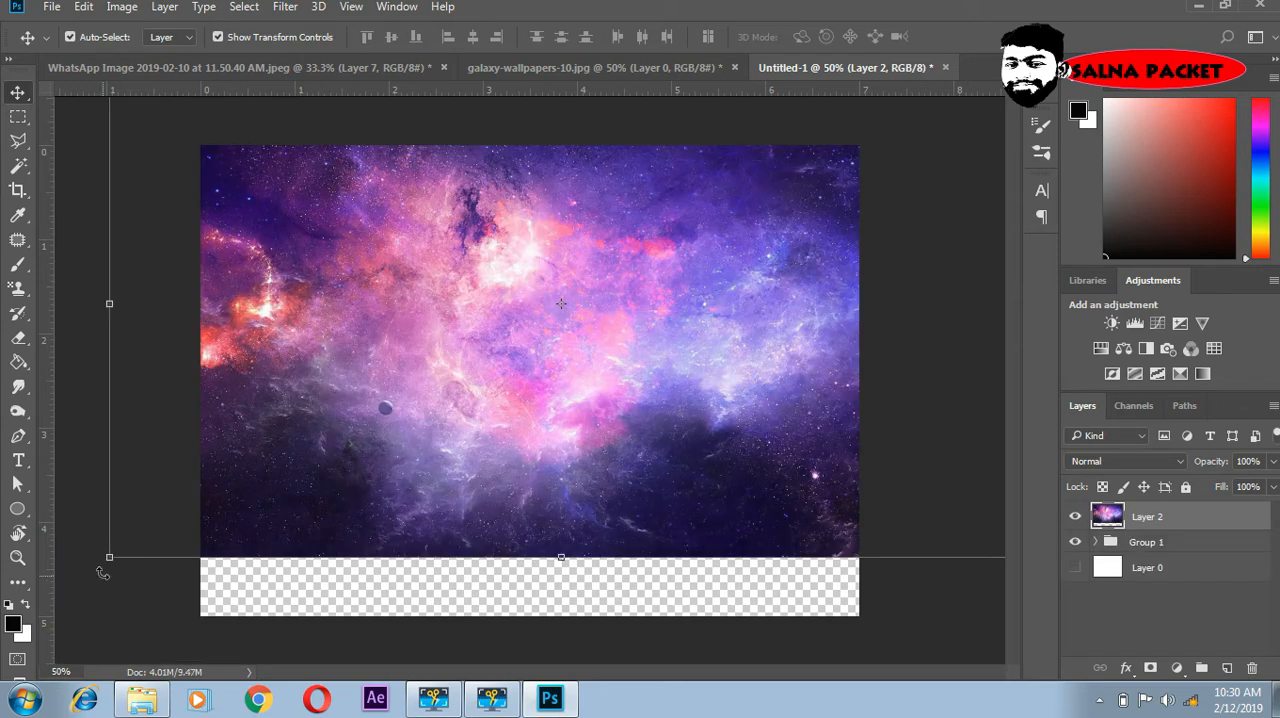
- Resize the galaxy layer to about 53.65% width and 75.93% height, and rotate it to about -131° over the logo
left_click_drag(109, 557, 362, 418)
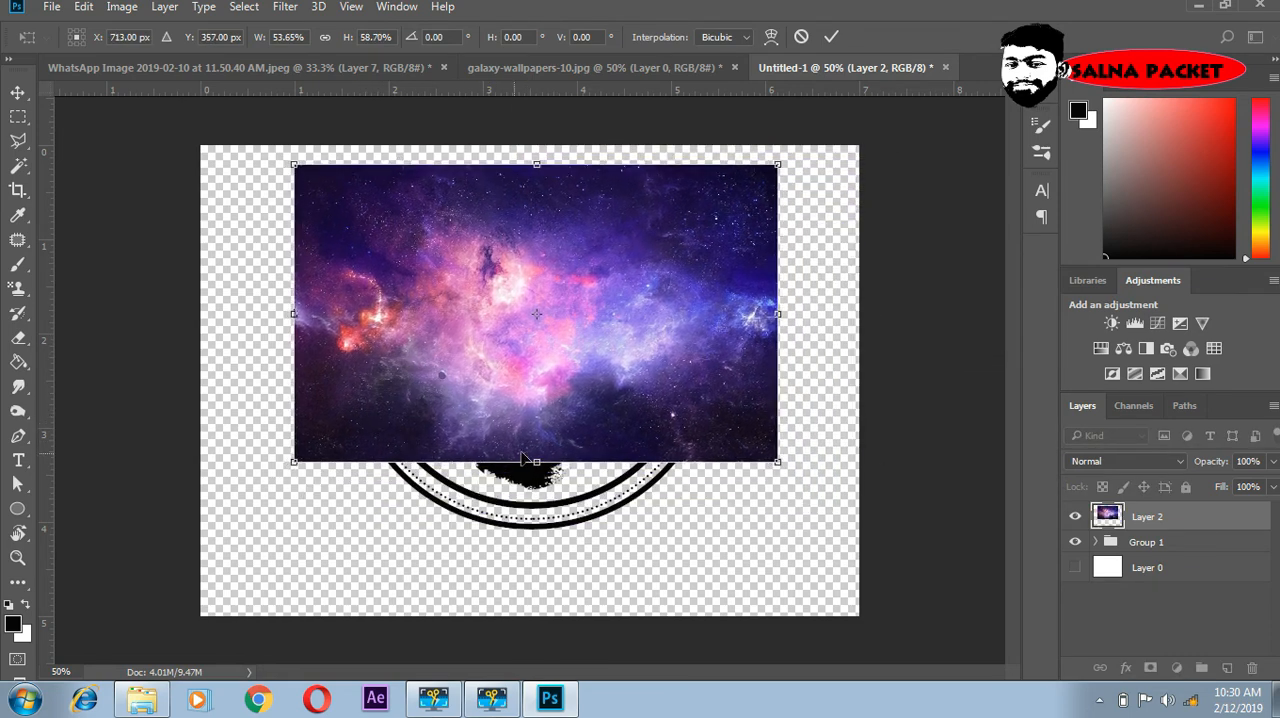
left_click_drag(534, 463, 526, 550)
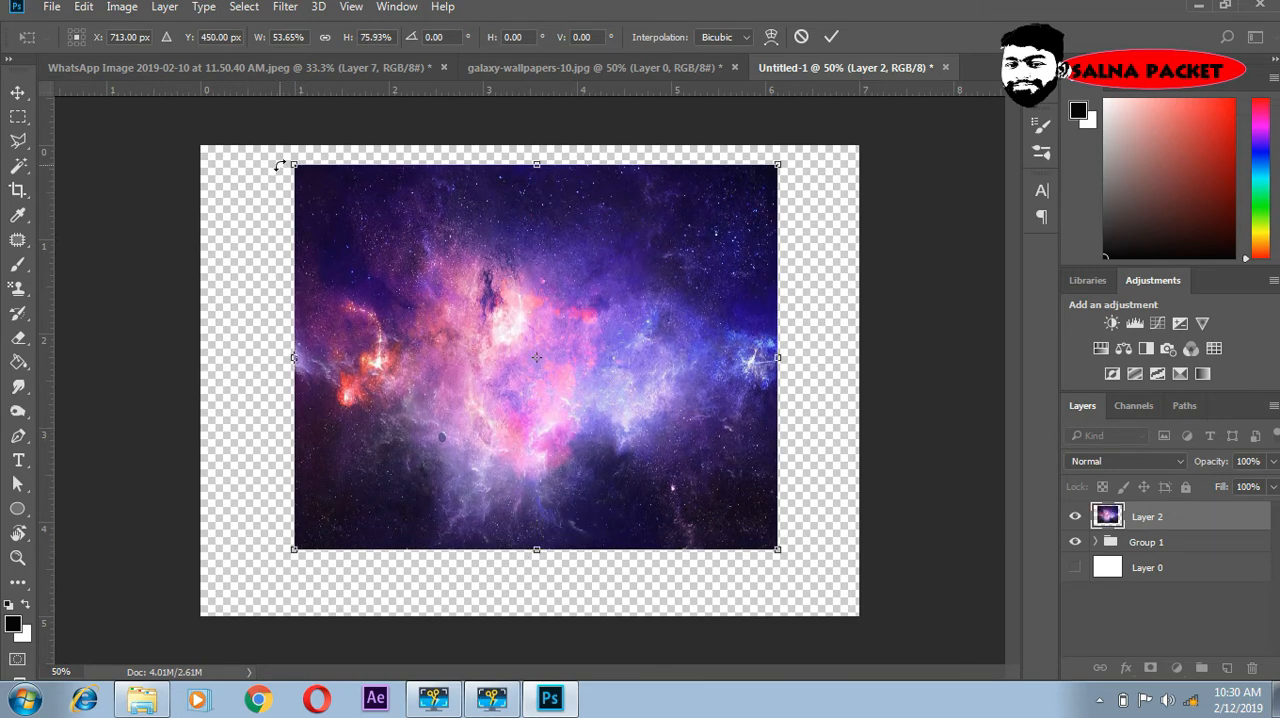
left_click_drag(273, 158, 542, 468)
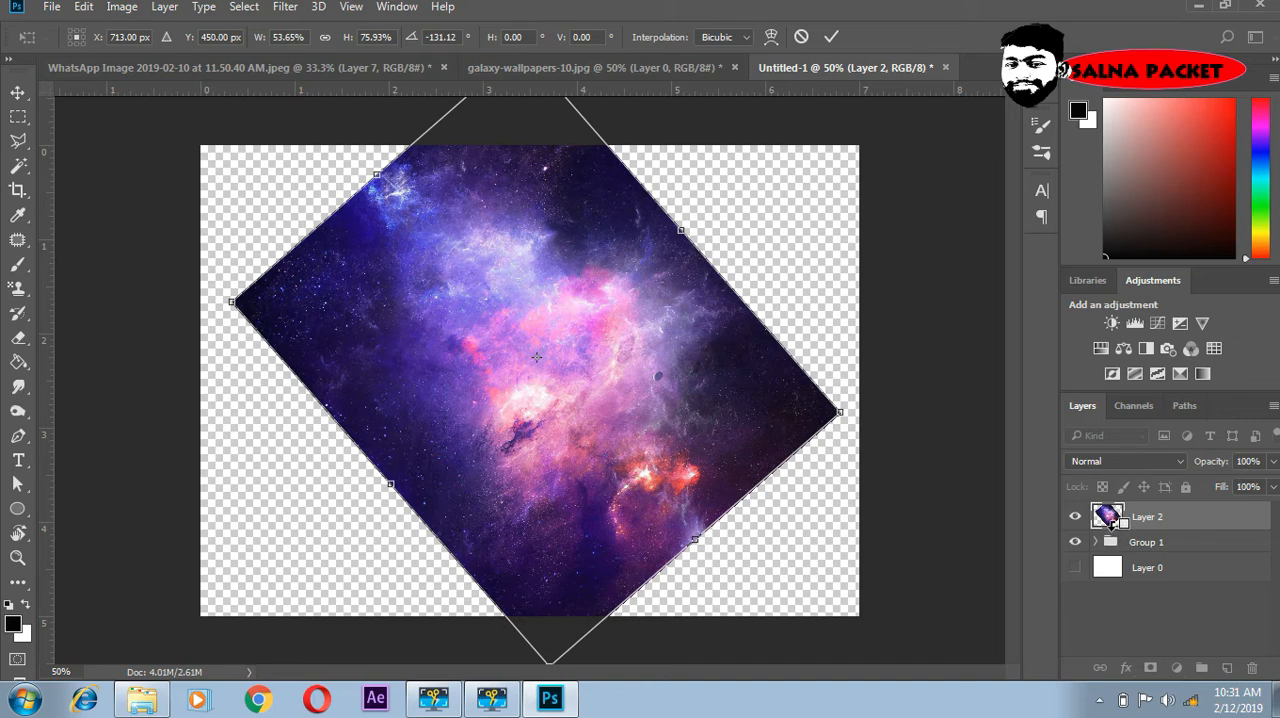
double_click(650, 427)
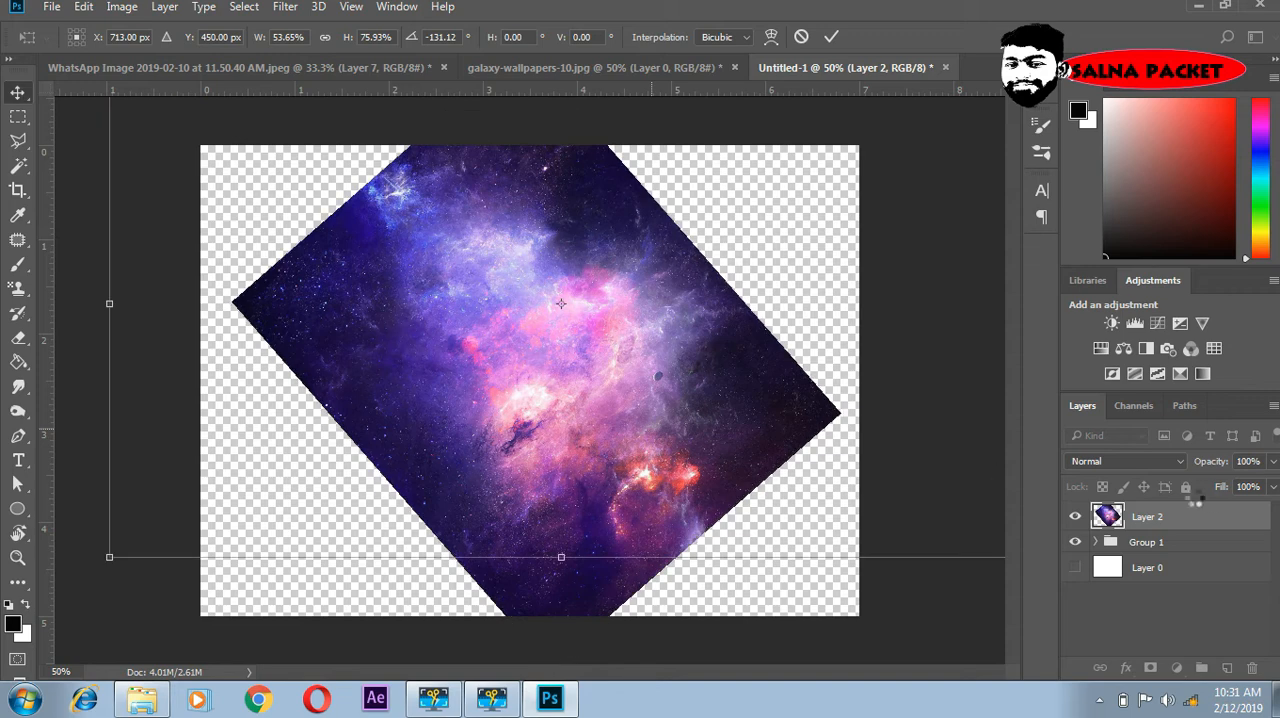
- Clip the galaxy layer to the logo group and shift the texture to the right inside the artwork
left_click(1130, 521, "alt")
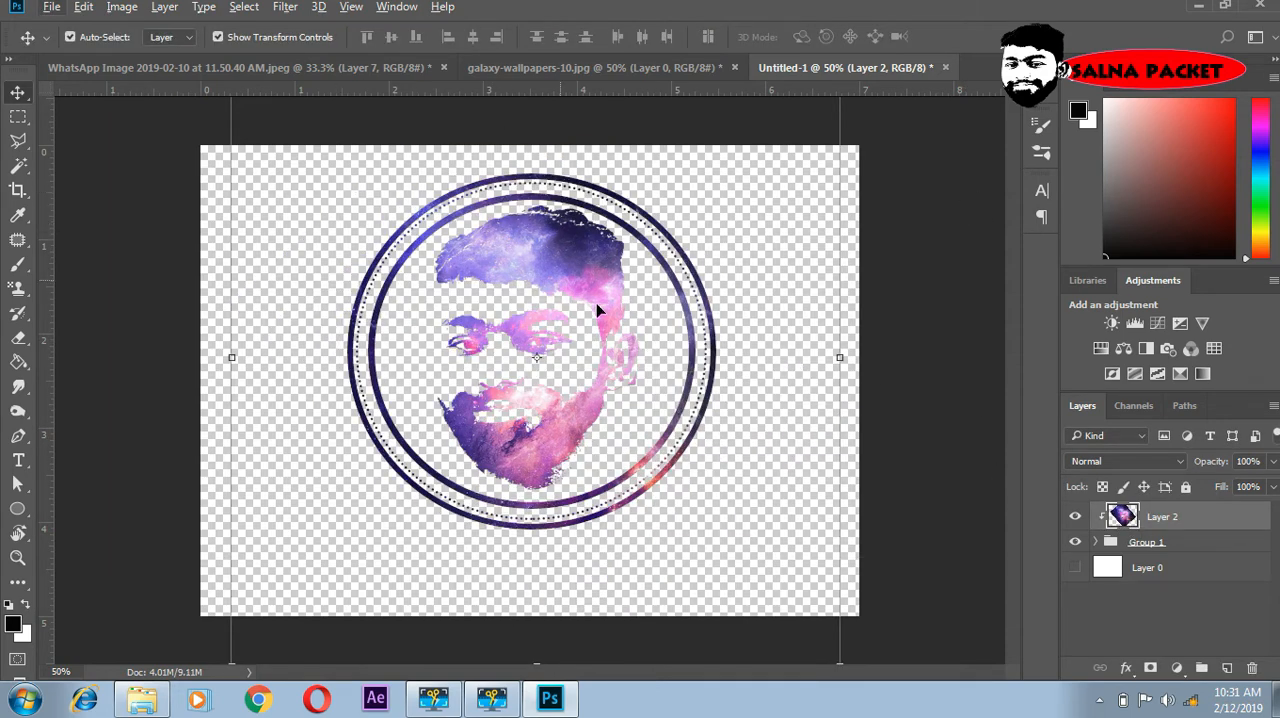
left_click_drag(565, 263, 646, 275)
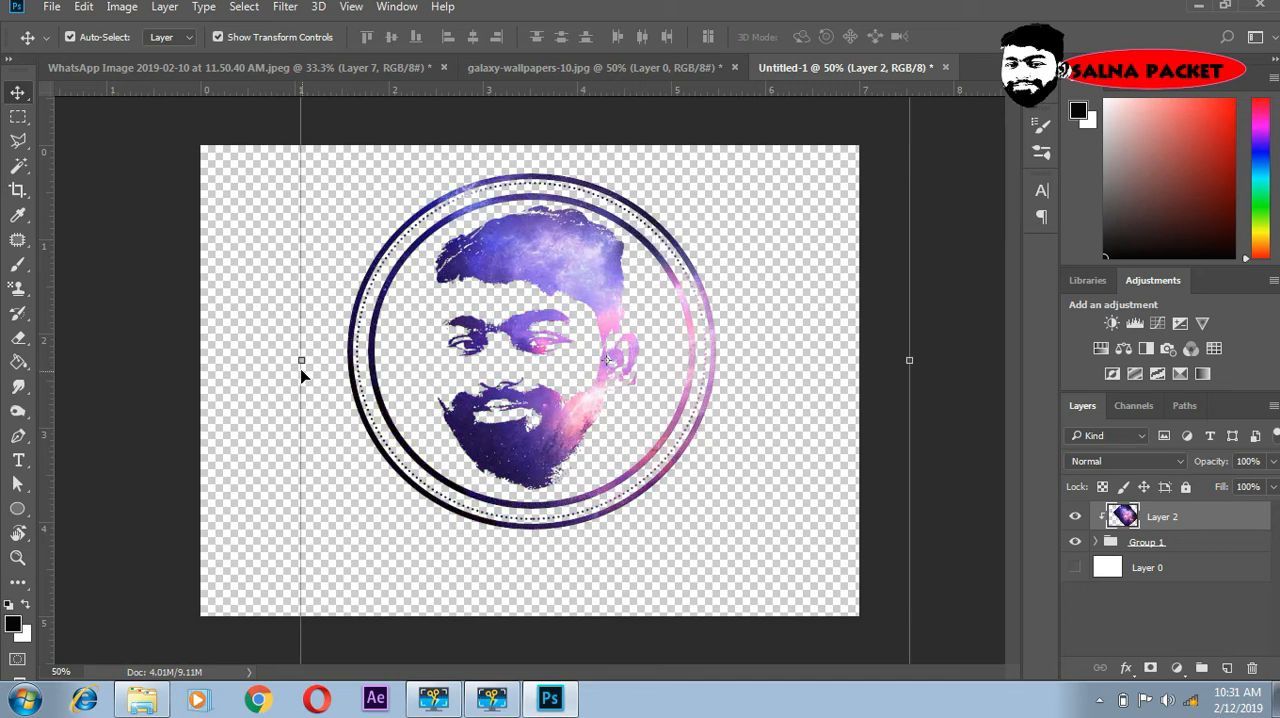
- Stretch the clipped galaxy layer to about 162% width and 111% height, rotate it about 118.66° and reposition it over the logo
left_click_drag(301, 359, 60, 370)
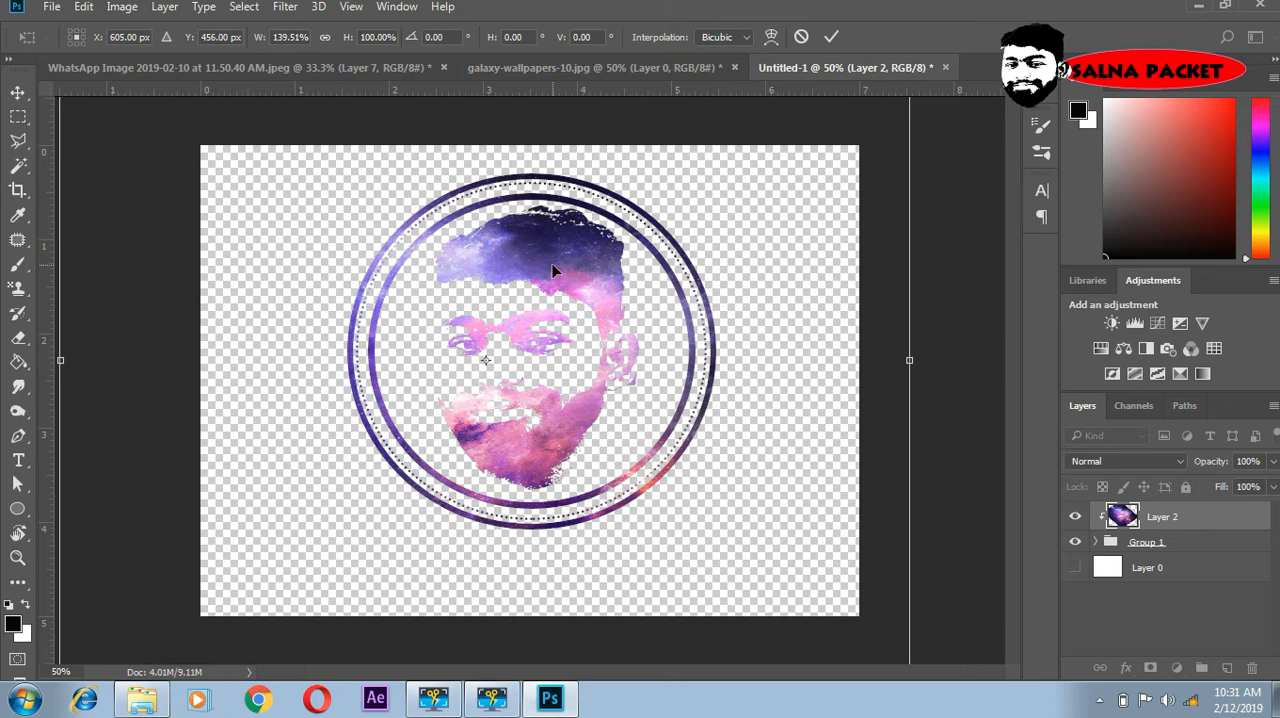
left_click_drag(553, 271, 634, 128)
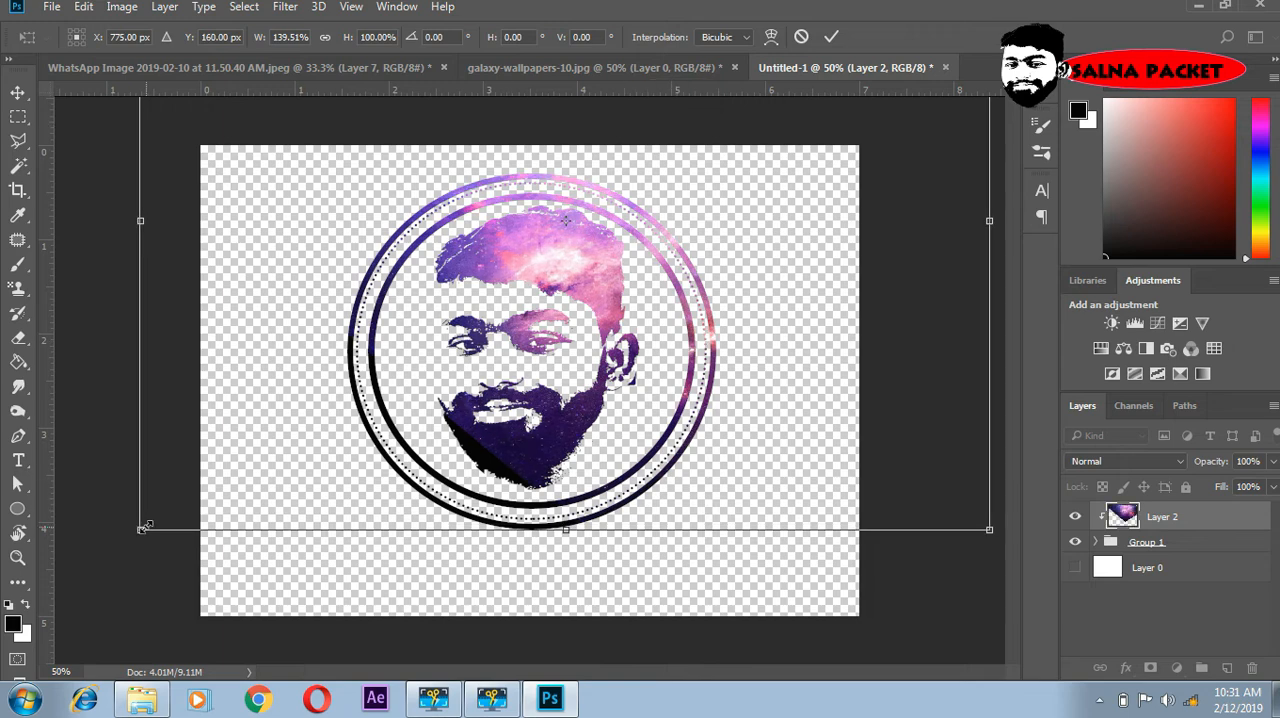
left_click_drag(143, 527, 6, 604)
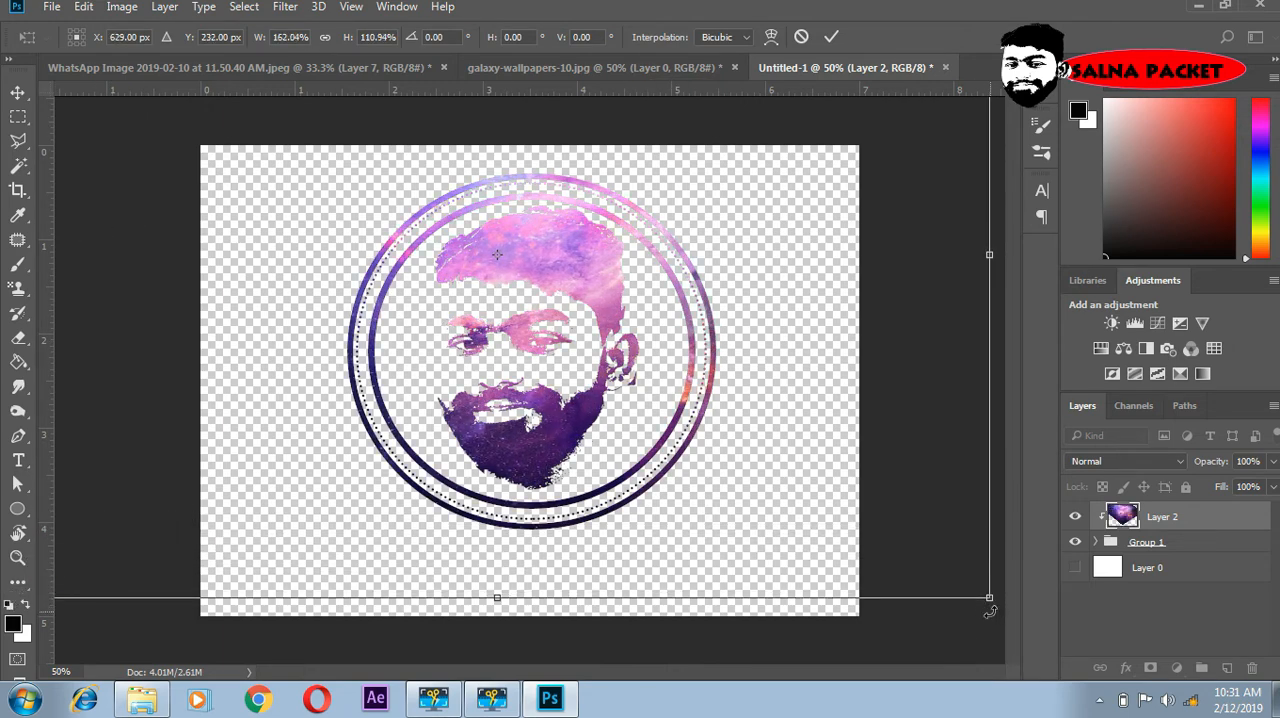
left_click_drag(990, 611, 165, 418)
left_click_drag(525, 318, 444, 306)
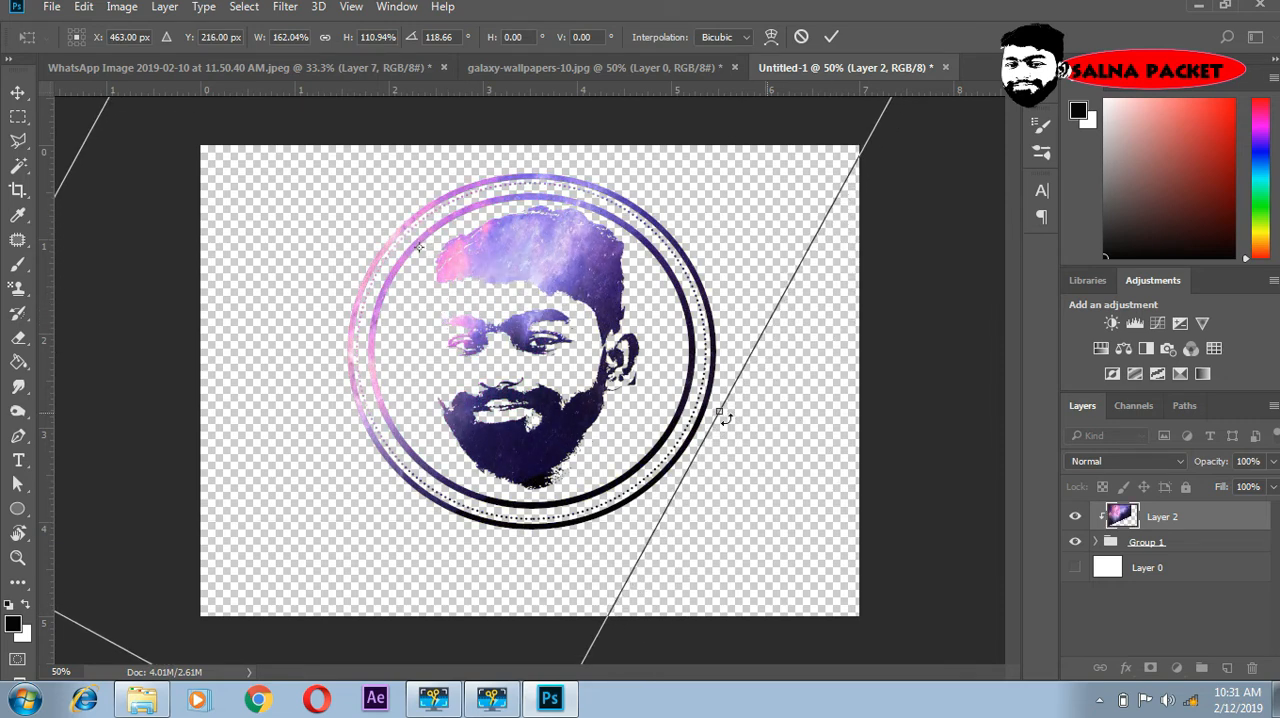
- Flip the galaxy layer horizontally and move it down and right so its dark area covers the hair and its bright area the beard
right_click(670, 415)
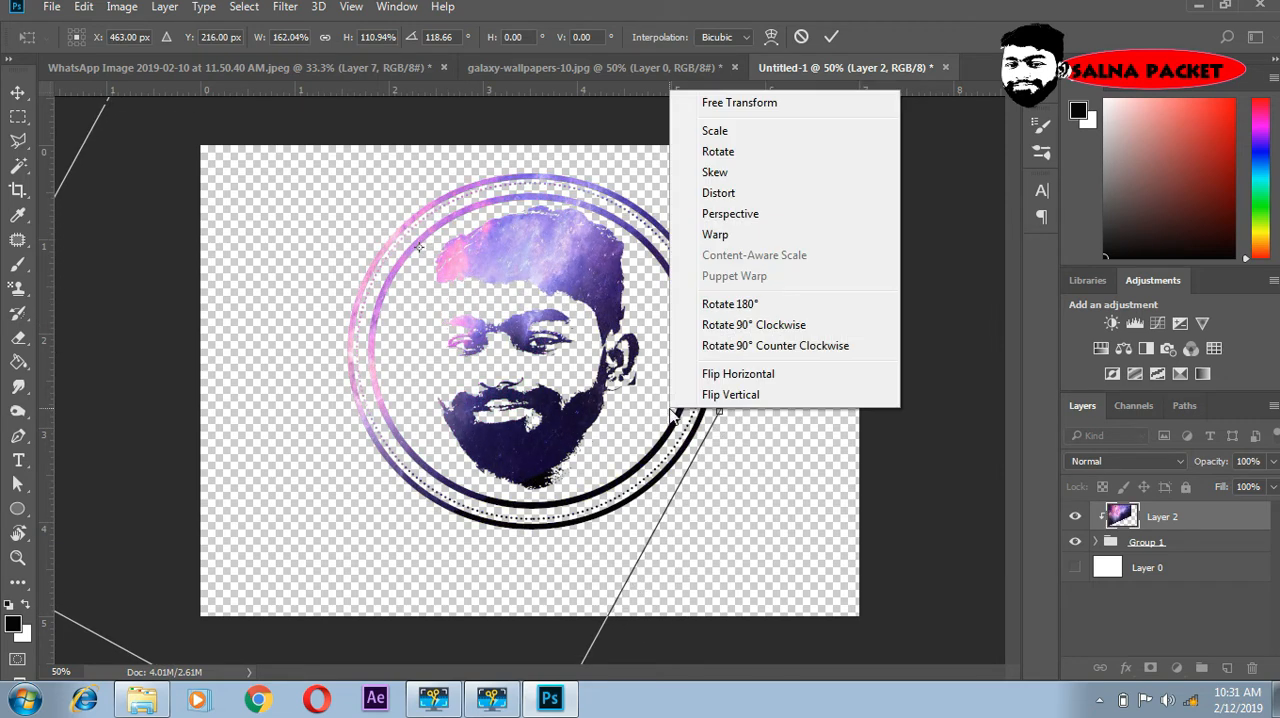
left_click(712, 372)
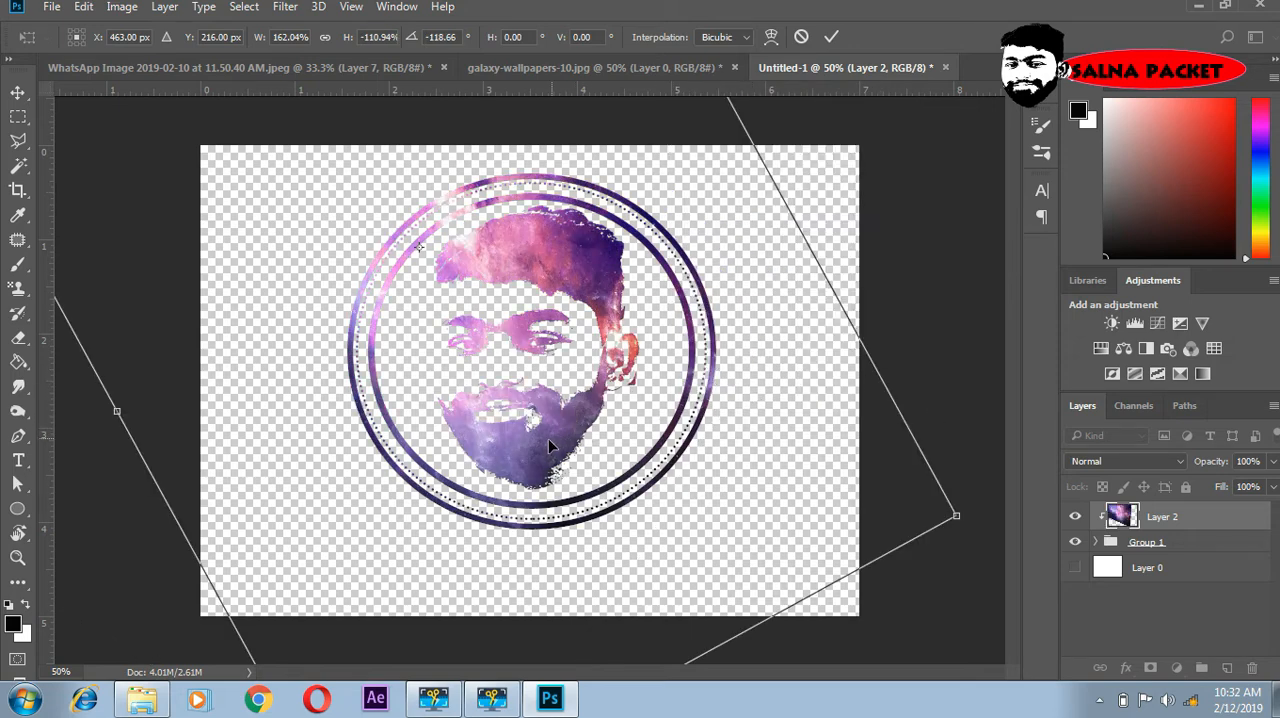
left_click_drag(549, 440, 750, 703)
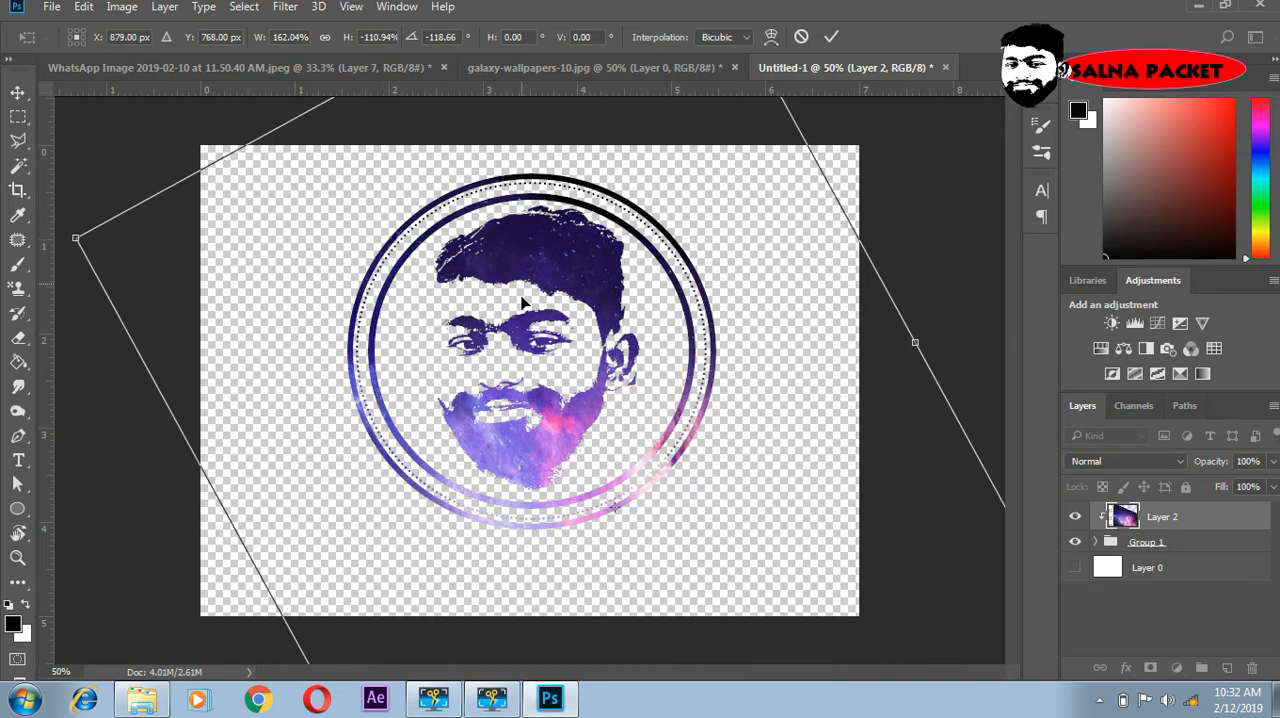
key("Return")
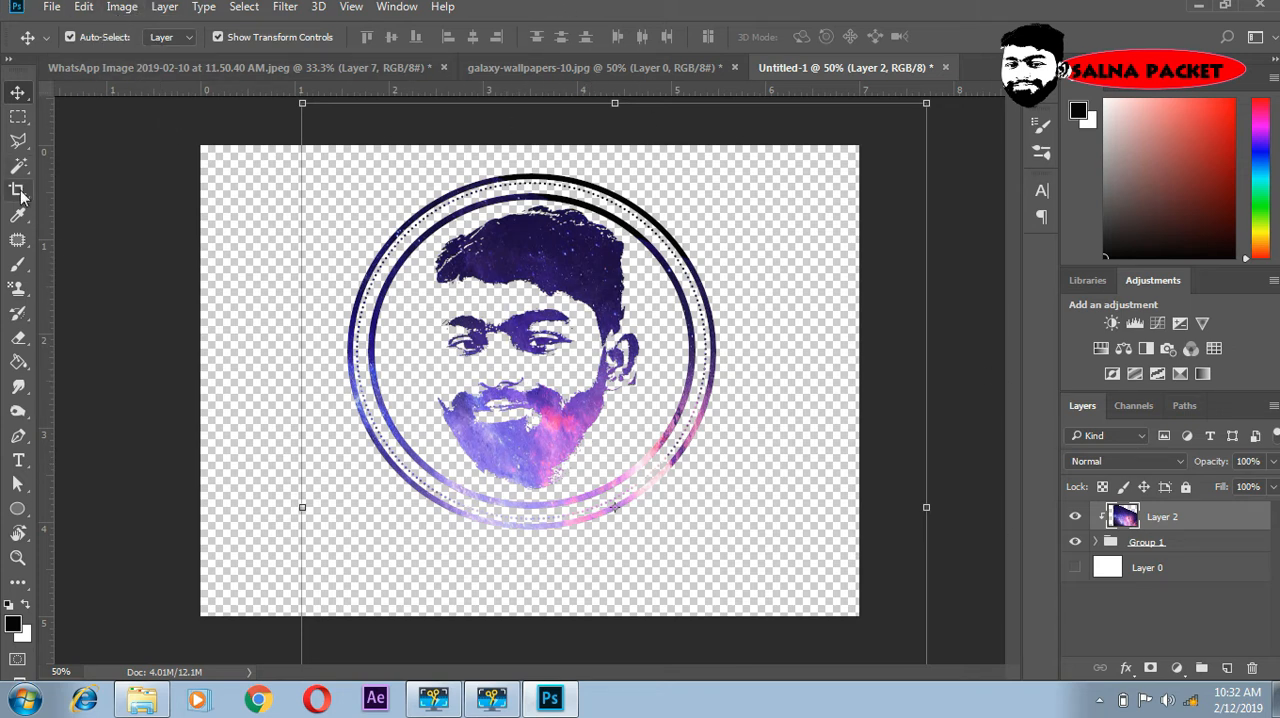
- Add the person's name as centred 30 pt text in the Chinyen font and place it just below the rings
left_click(18, 460)
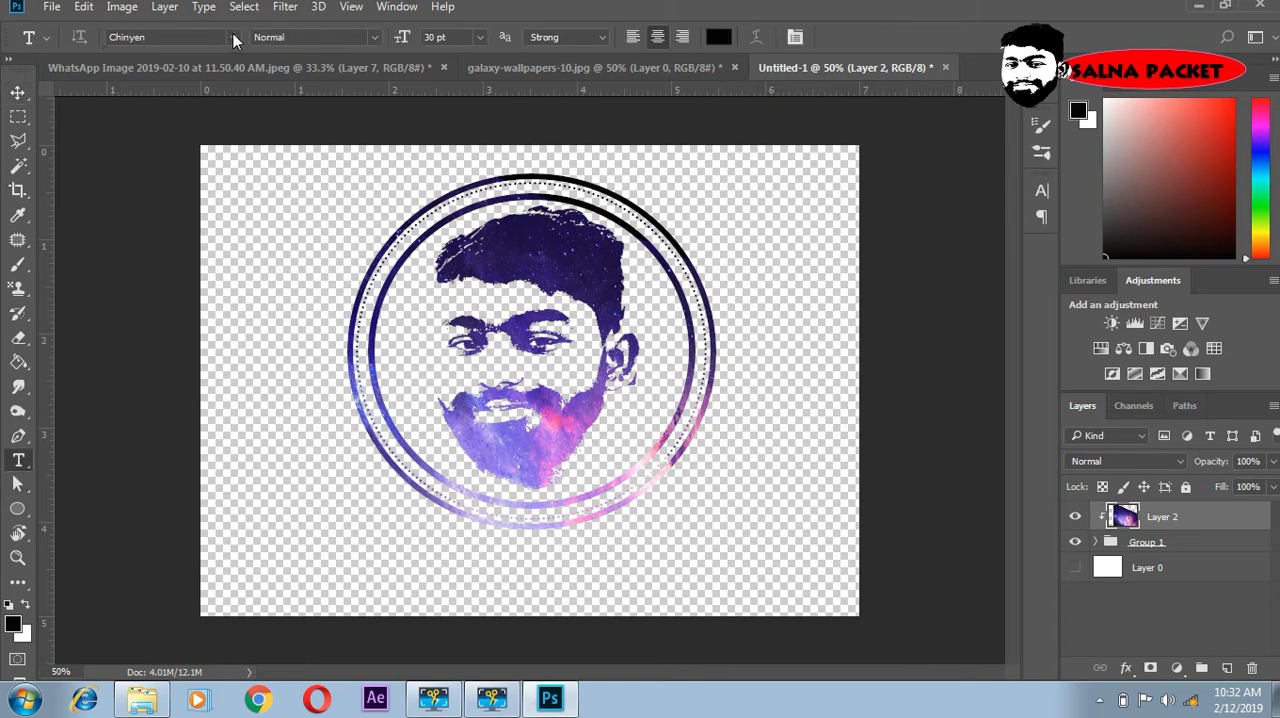
left_click(230, 35)
left_click(232, 37)
left_click(233, 38)
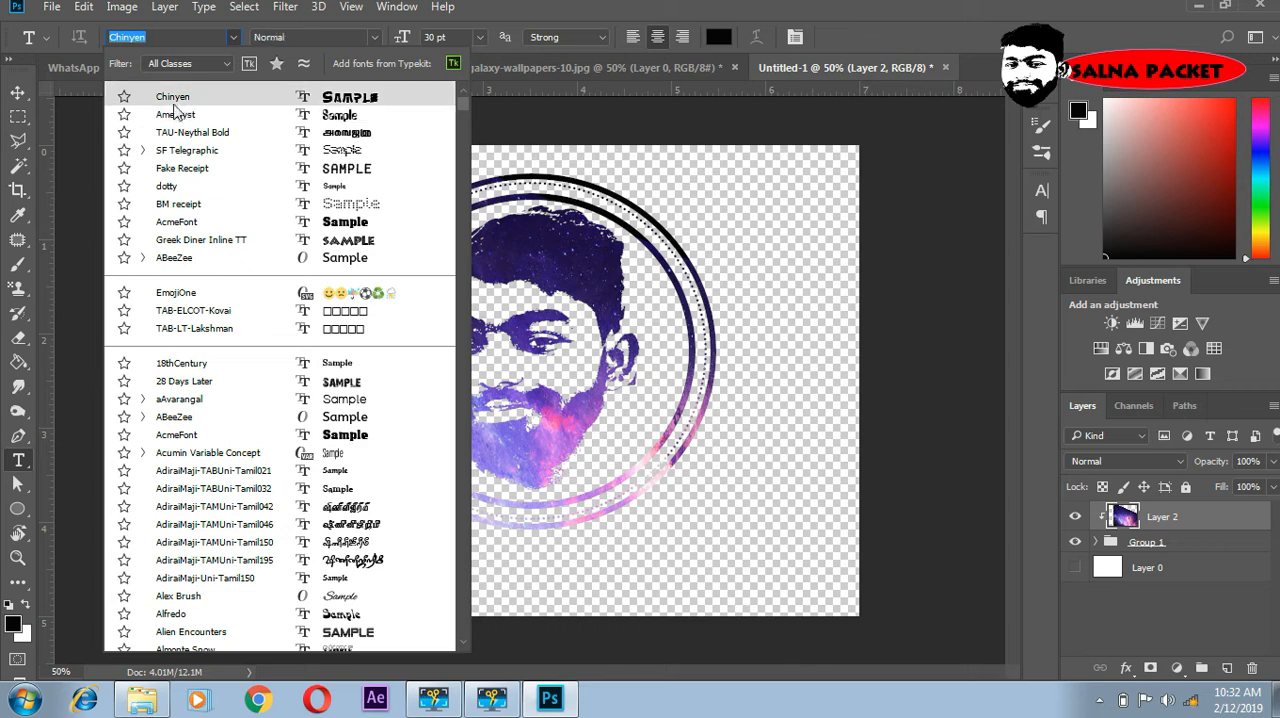
left_click(343, 100)
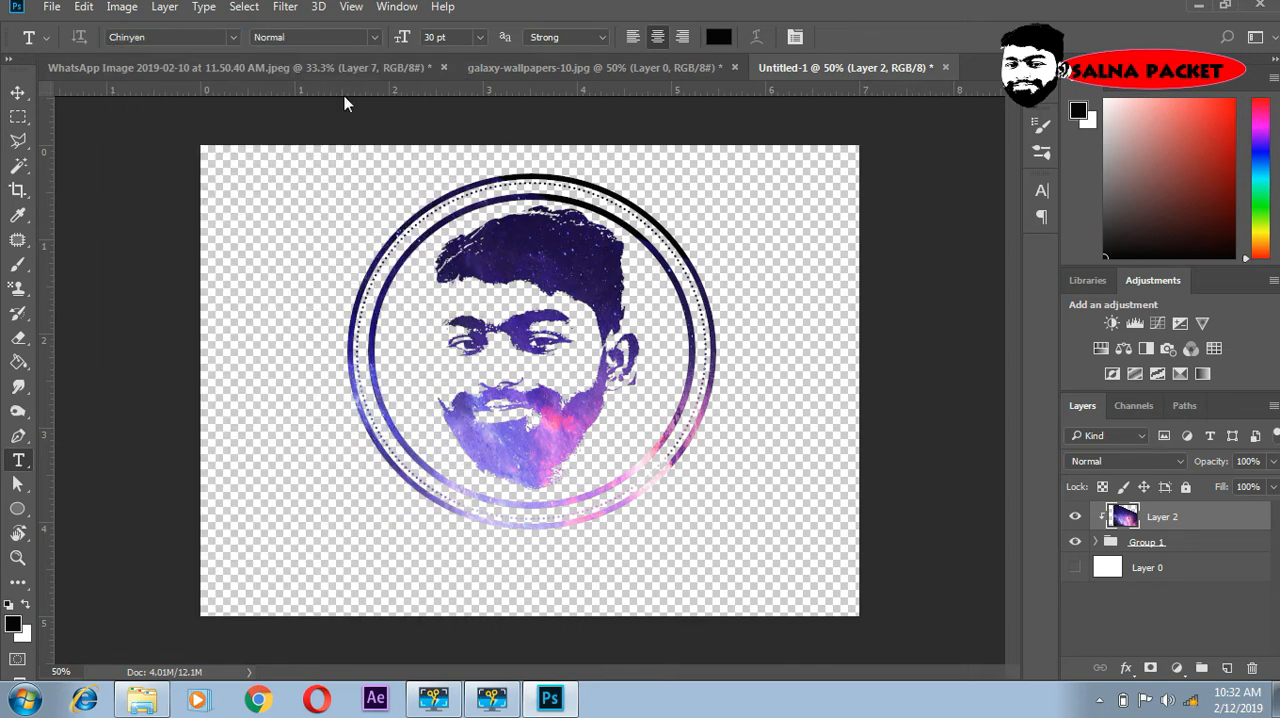
left_click(542, 542)
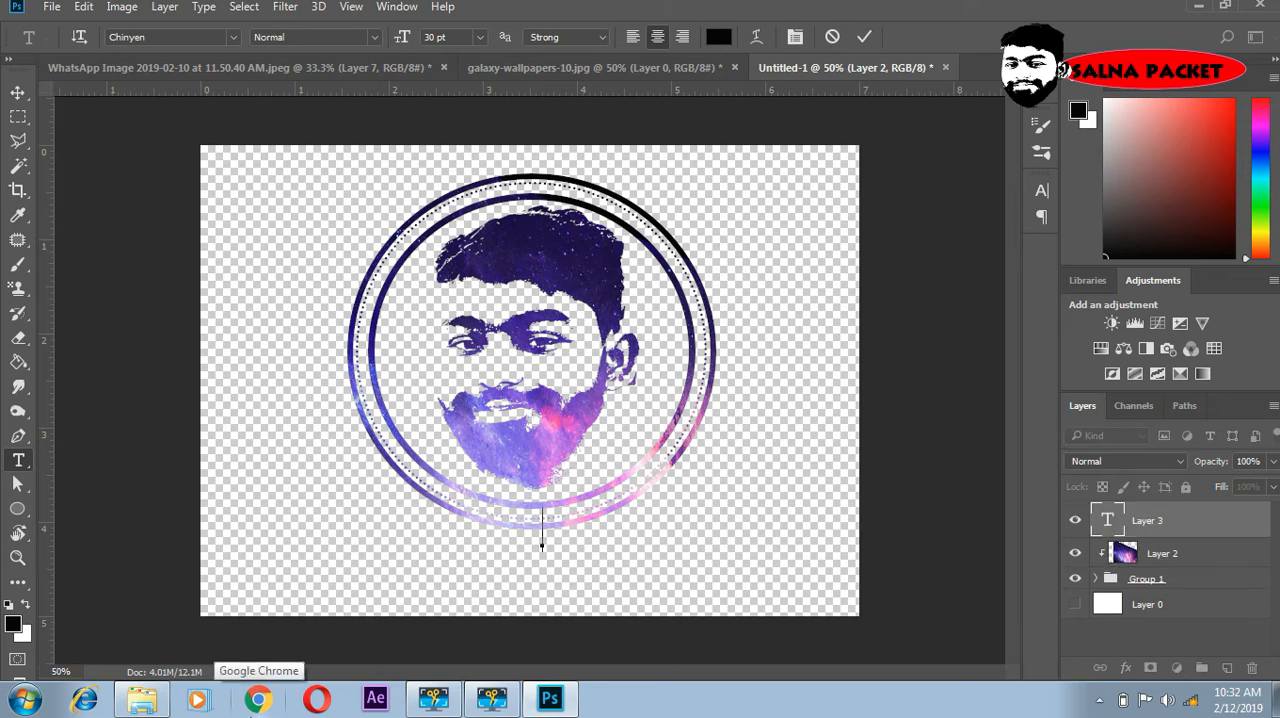
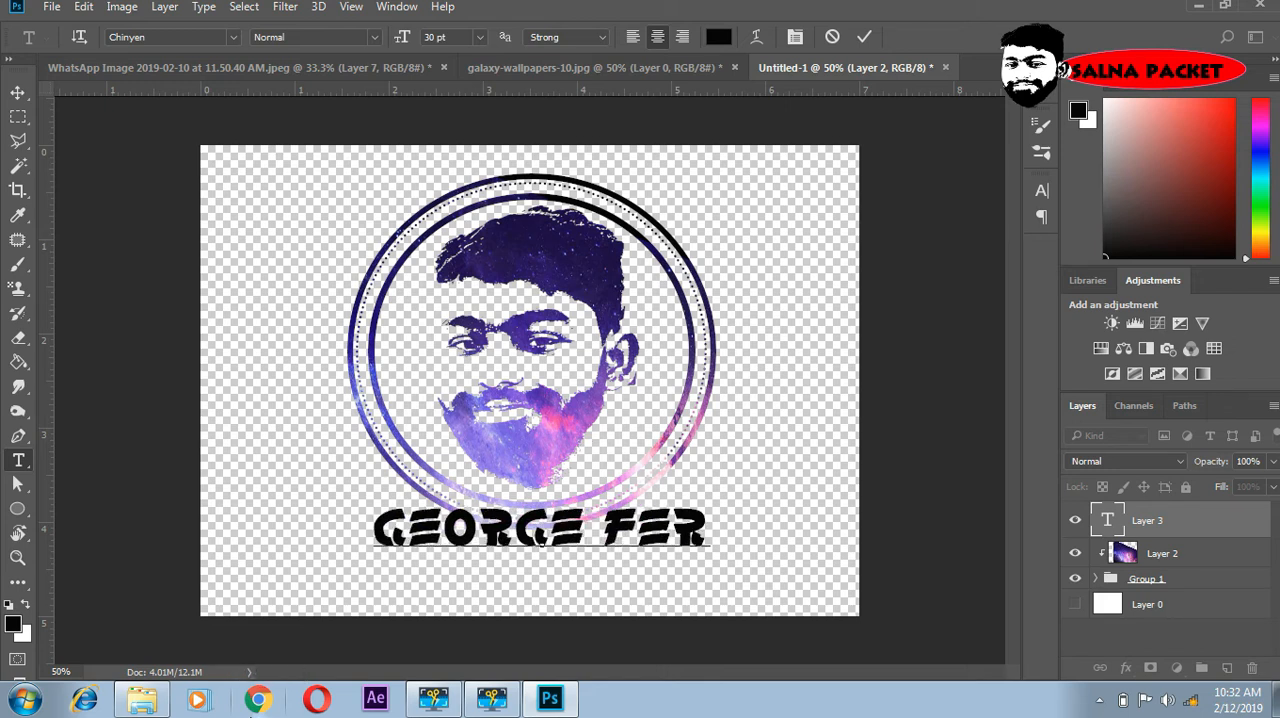
left_click(17, 92)
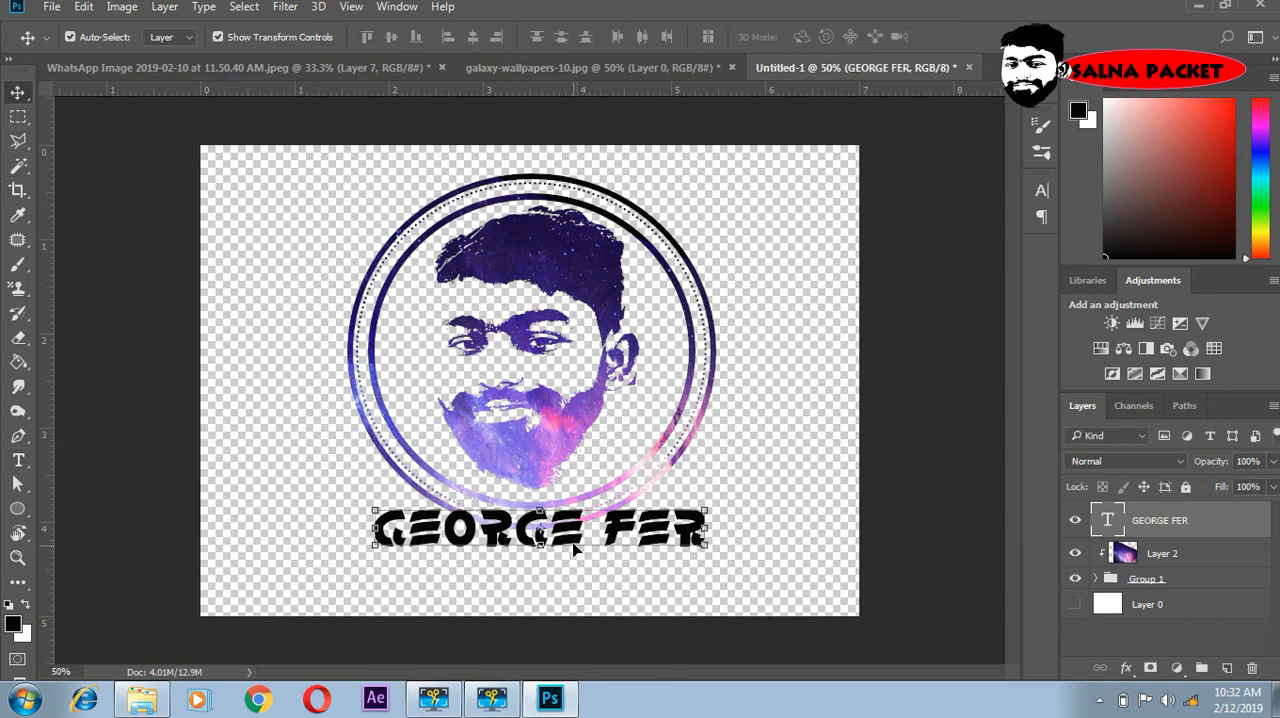
left_click_drag(573, 540, 570, 566)
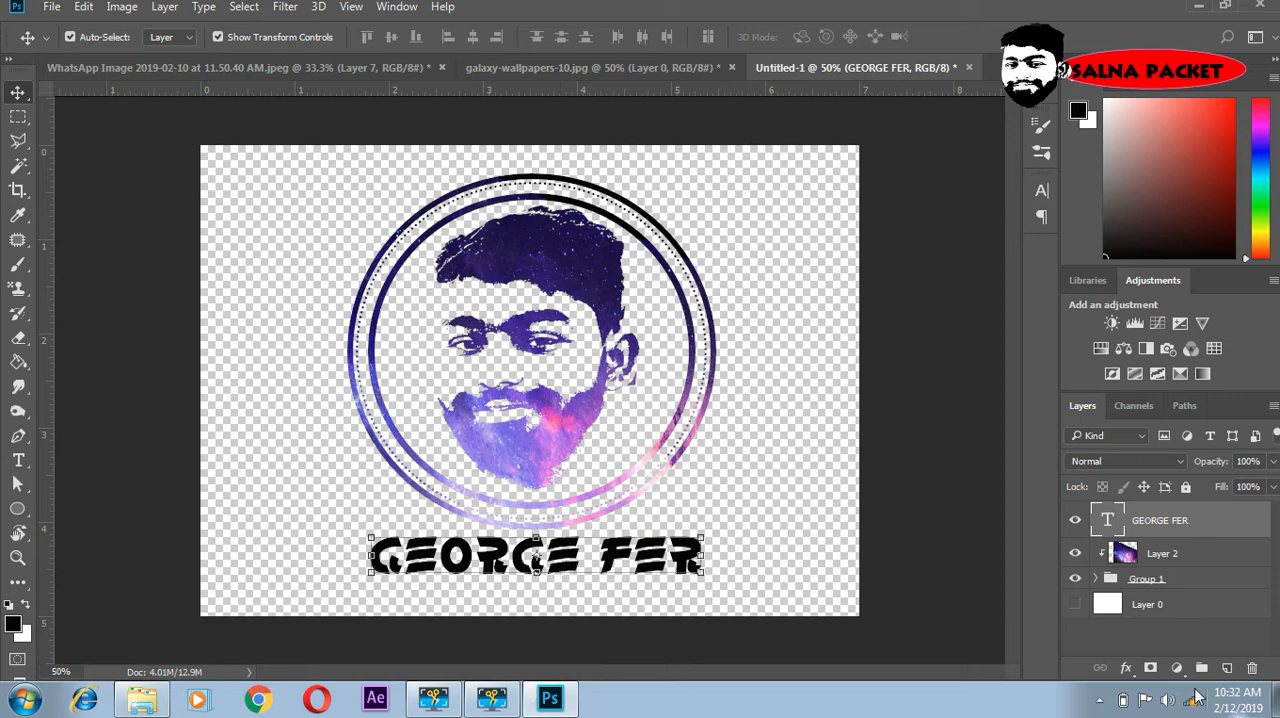
- Clip a duplicate of the galaxy layer to the name text and shift it up and left to bring pink tones across the letters
left_click(1168, 560)
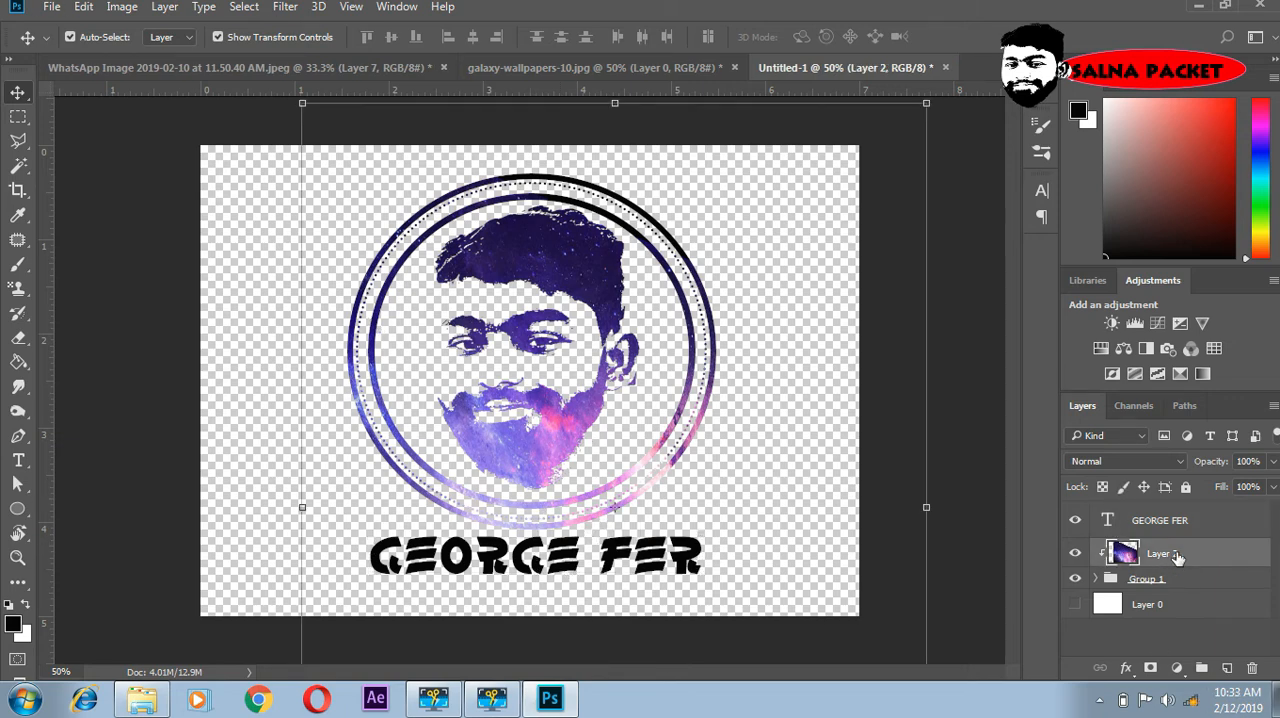
key("ctrl+j")
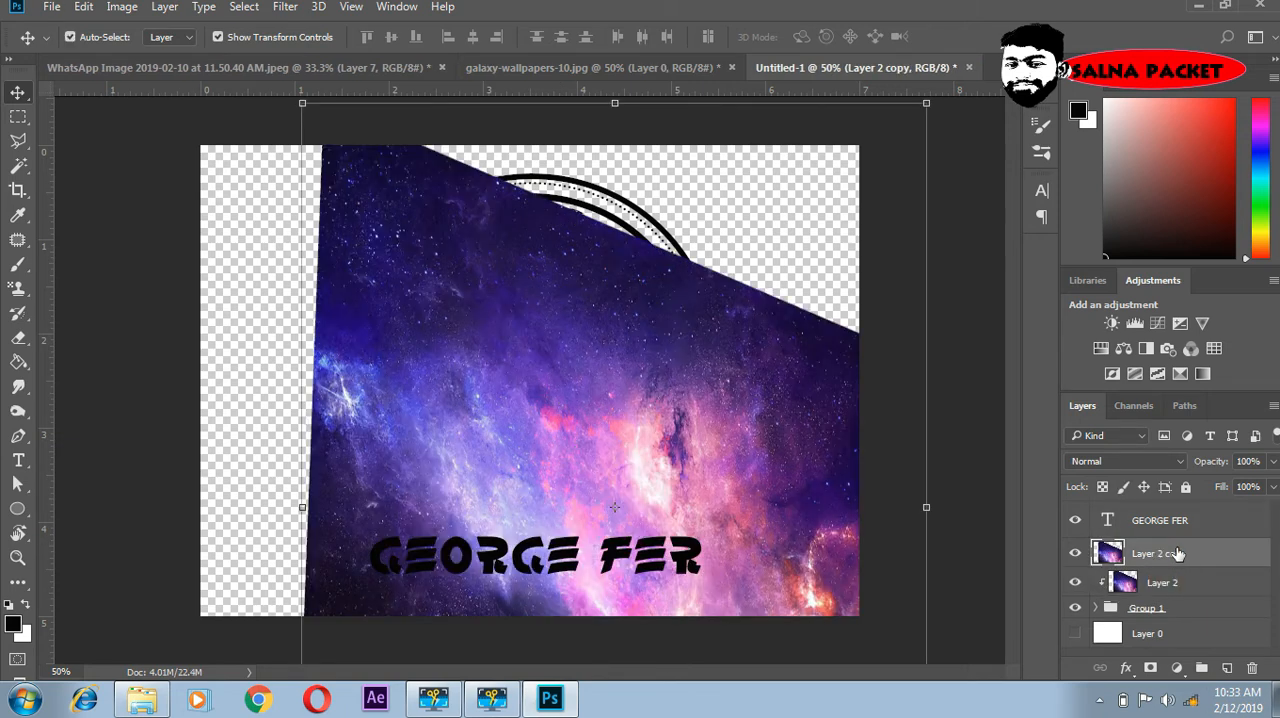
left_click_drag(1175, 553, 1175, 515)
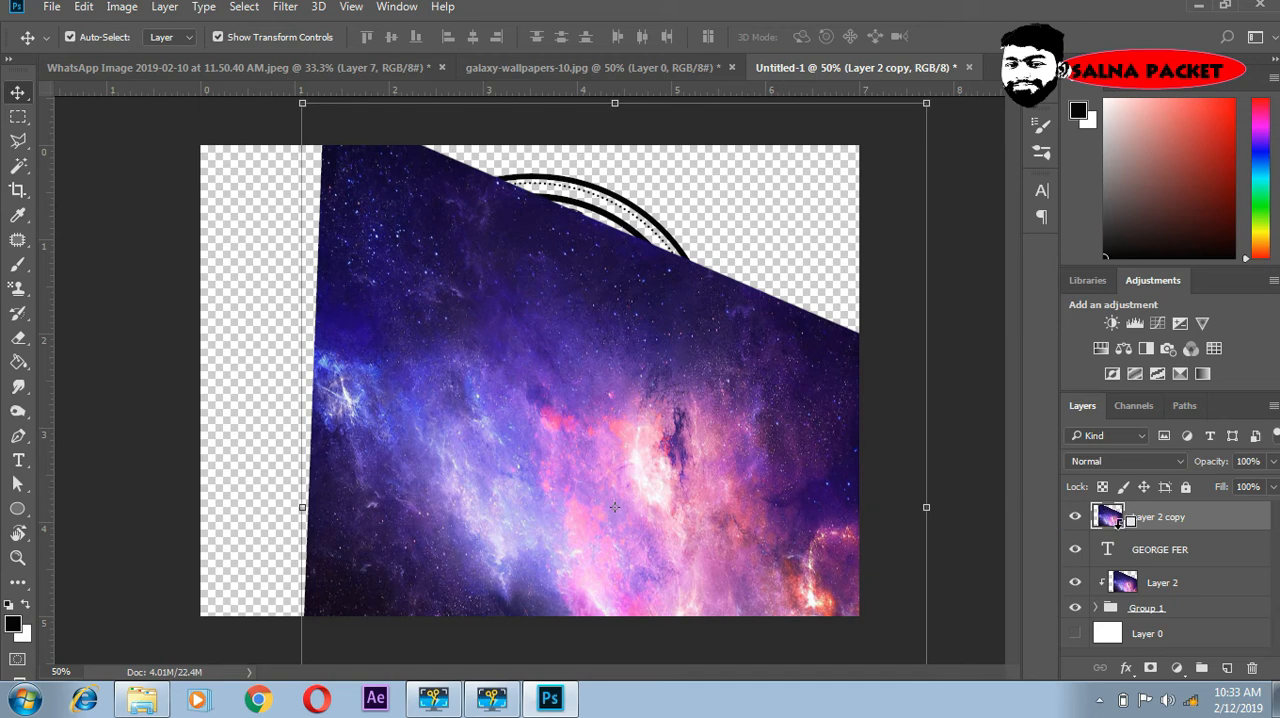
left_click(1128, 521, "alt")
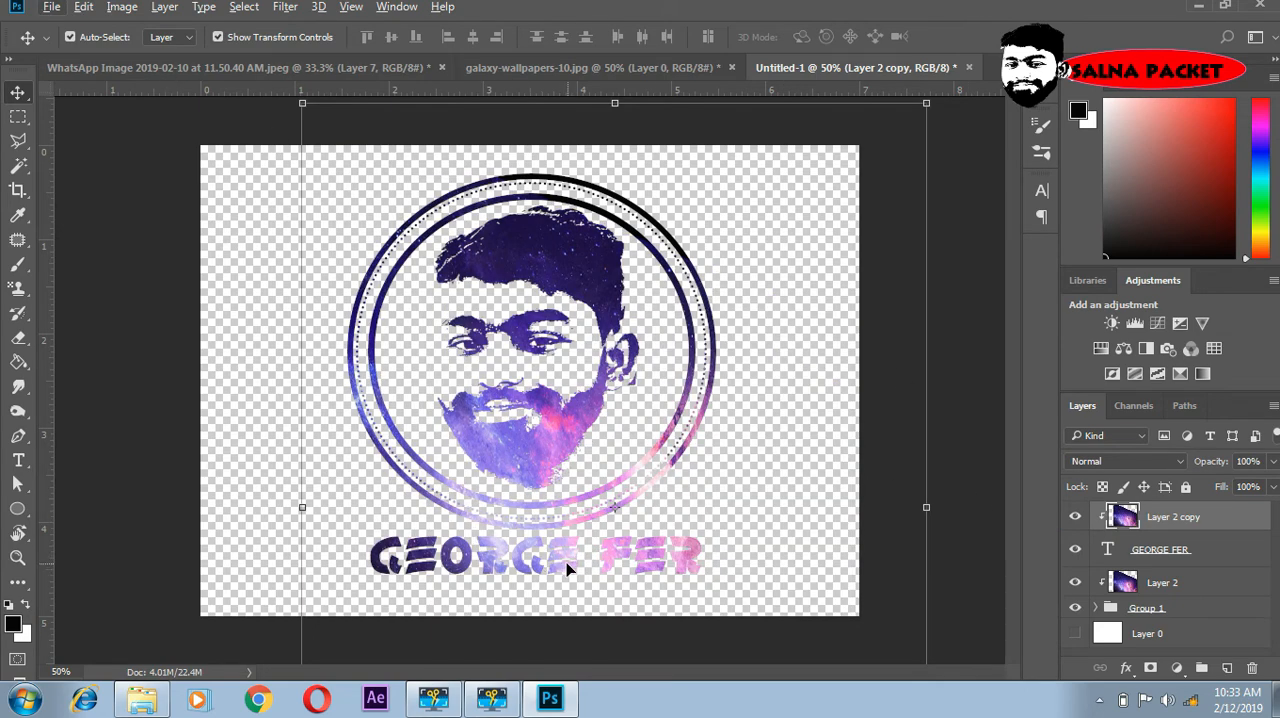
left_click_drag(567, 569, 396, 535)
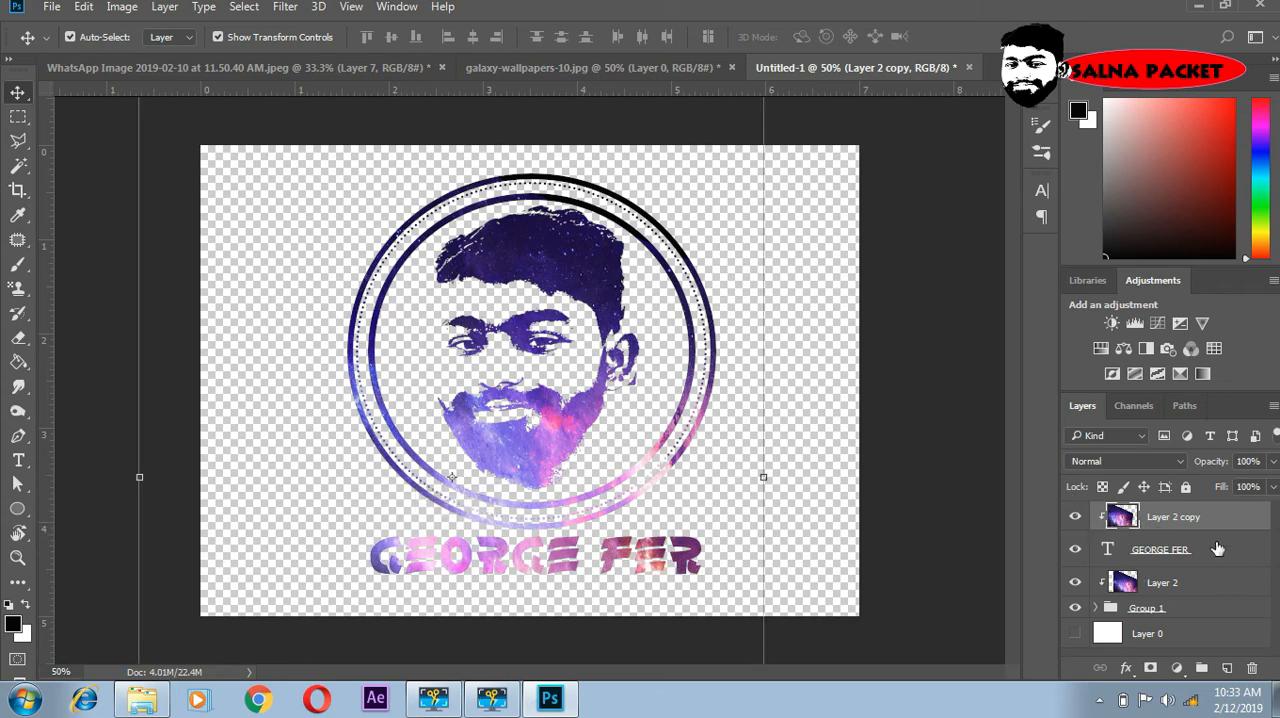
- Release the clipping mask of the galaxy copy above the name text, and create it again
right_click(1203, 520)
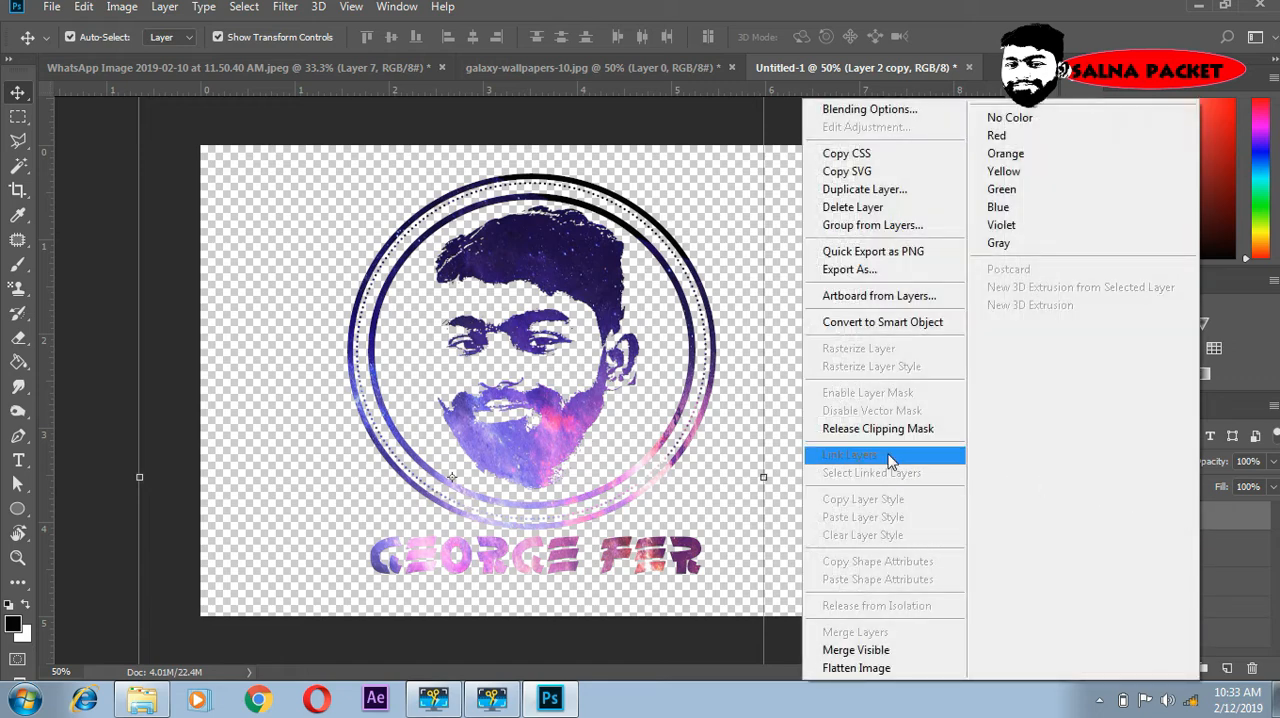
left_click(835, 430)
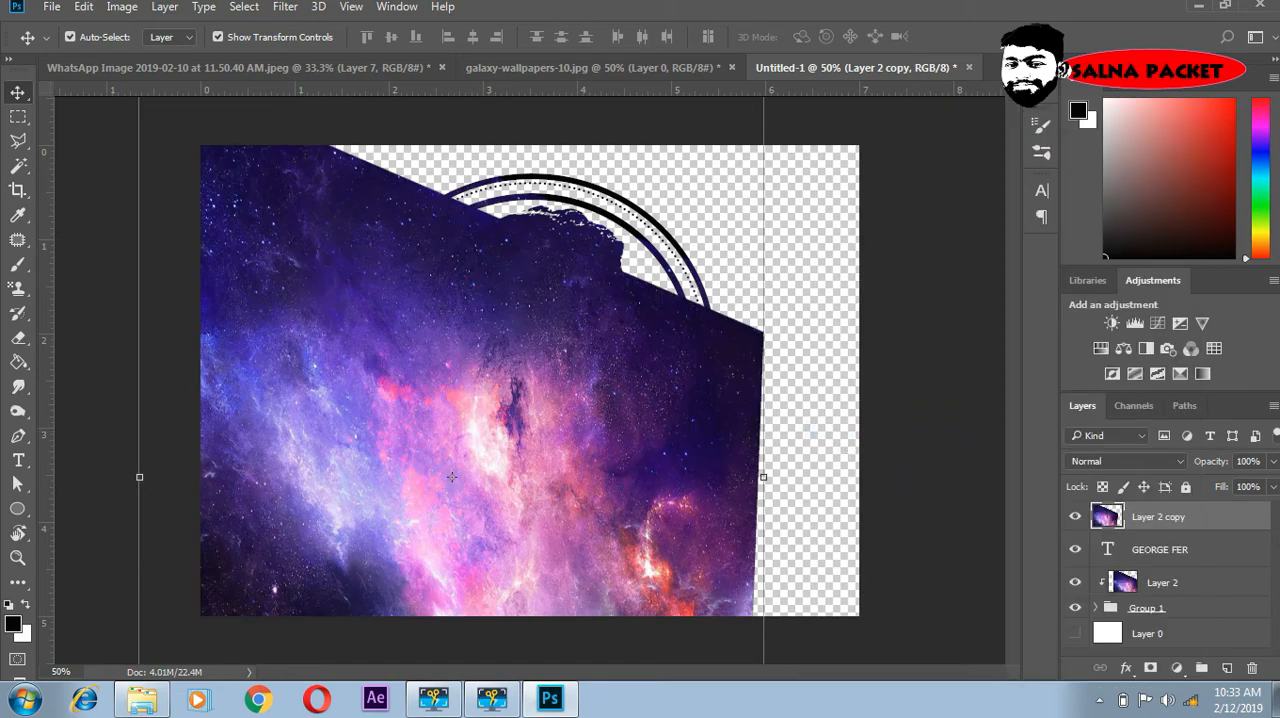
right_click(1178, 522)
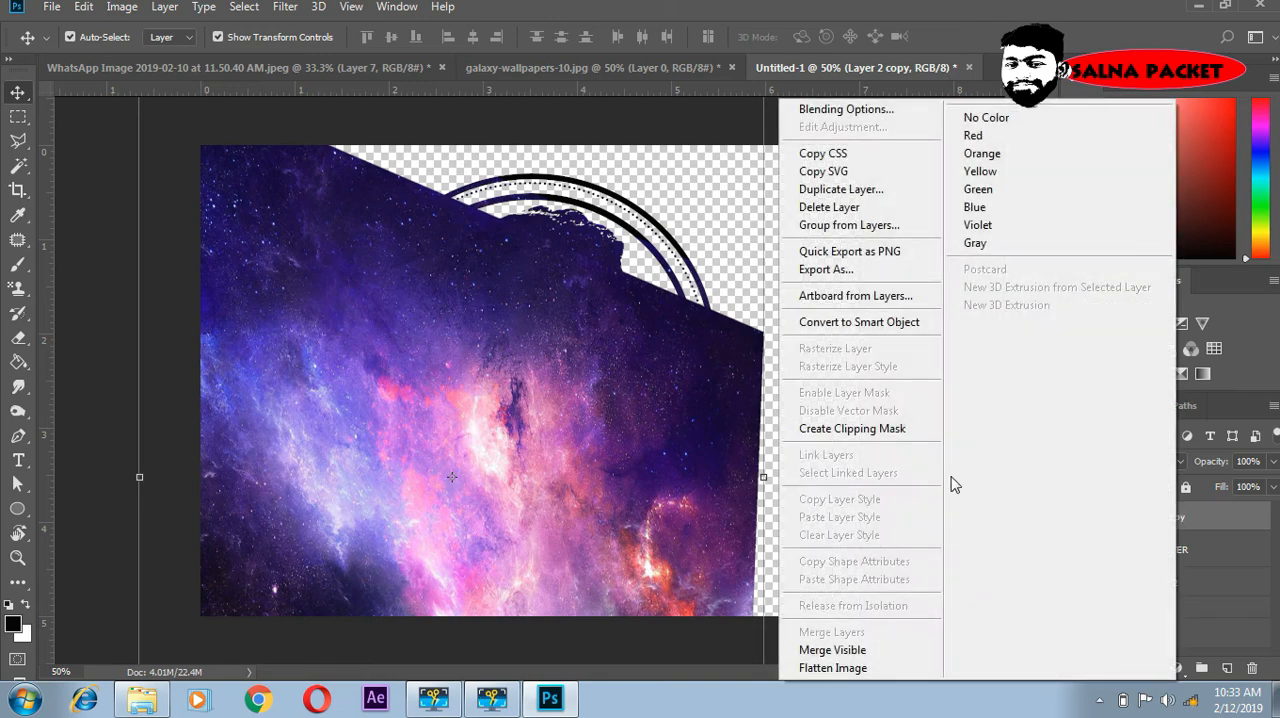
left_click(883, 430)
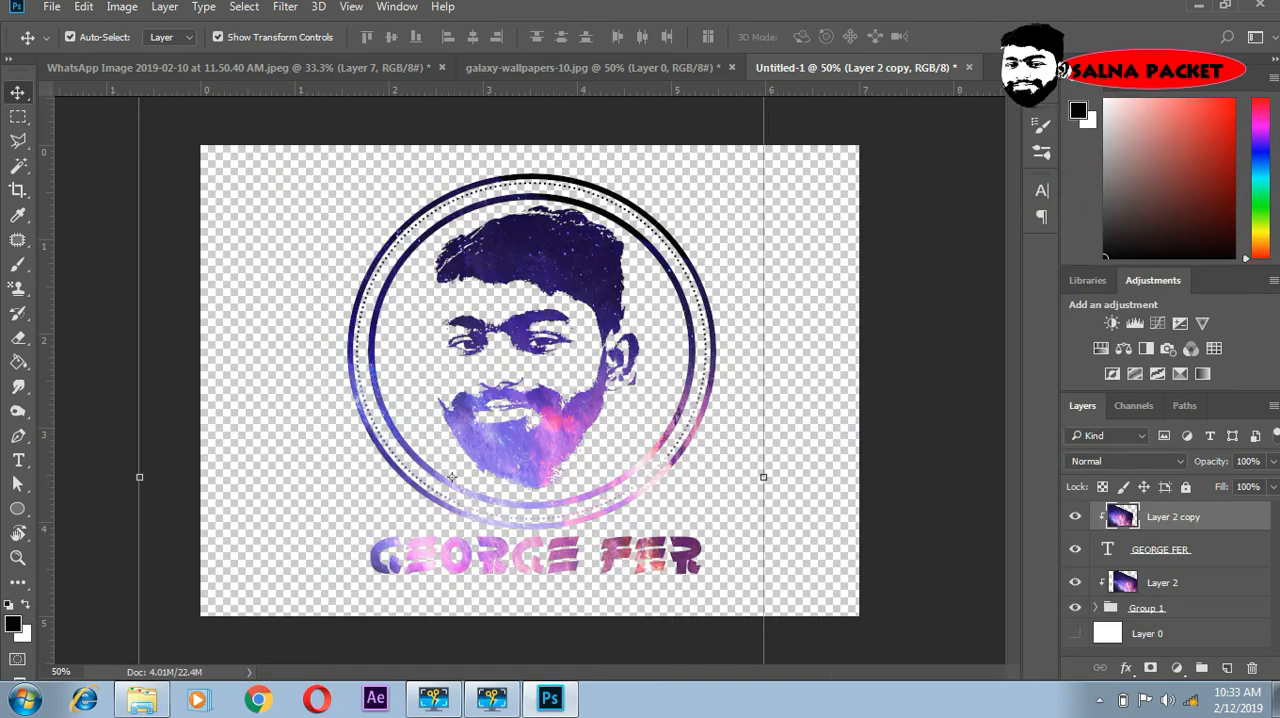
- Show the white background layer and frame a tighter crop around the logo and name, trimming both sides and slightly the lower edge
left_click(1074, 634)
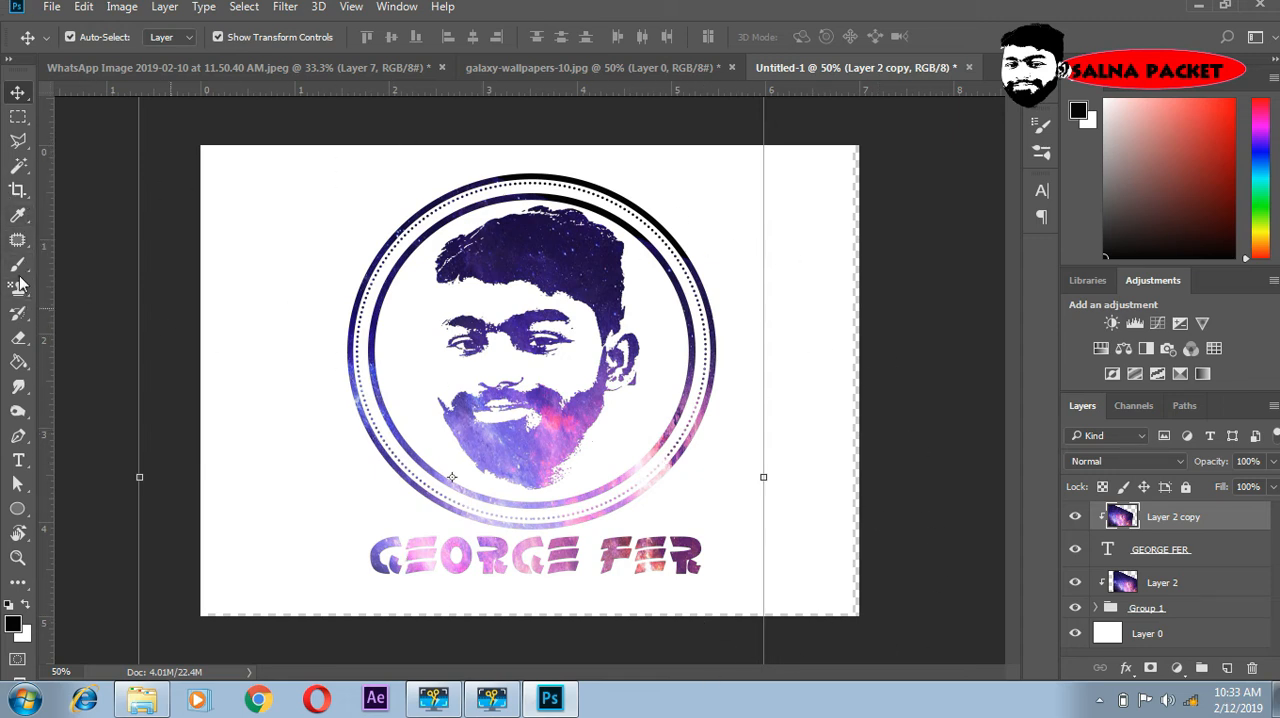
left_click(17, 191)
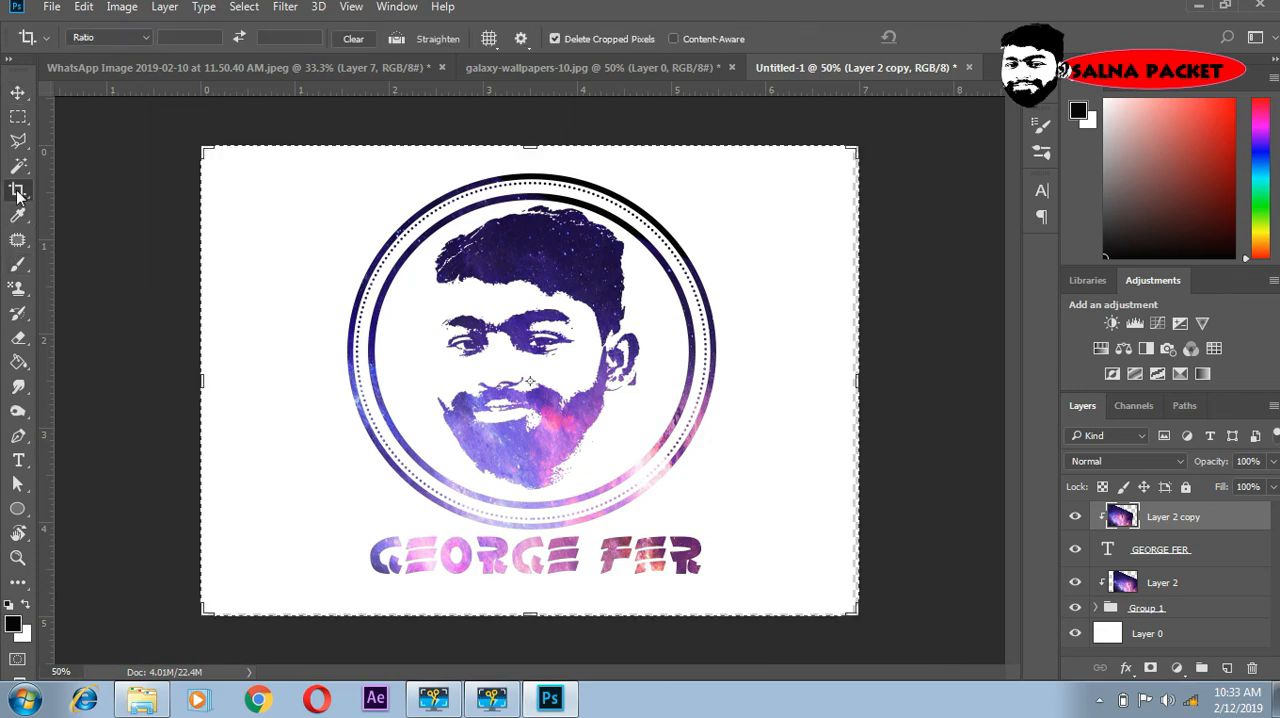
left_click_drag(200, 379, 235, 380)
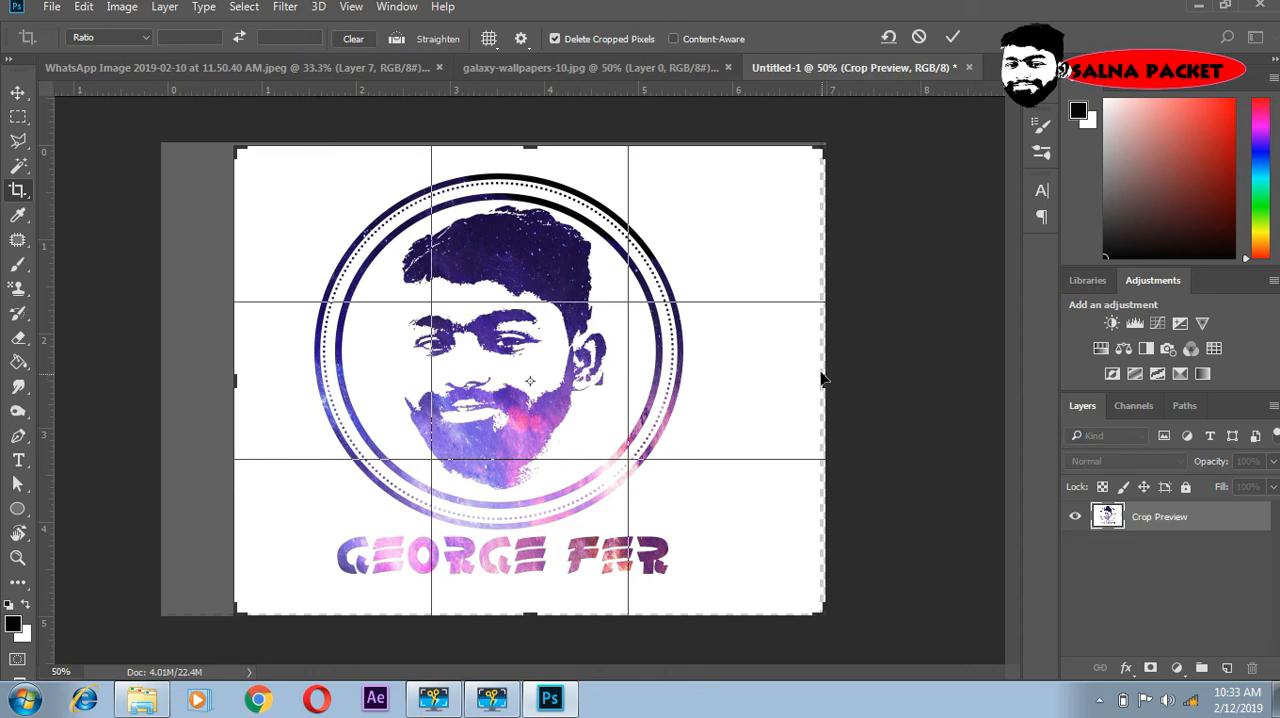
left_click_drag(807, 389, 781, 380)
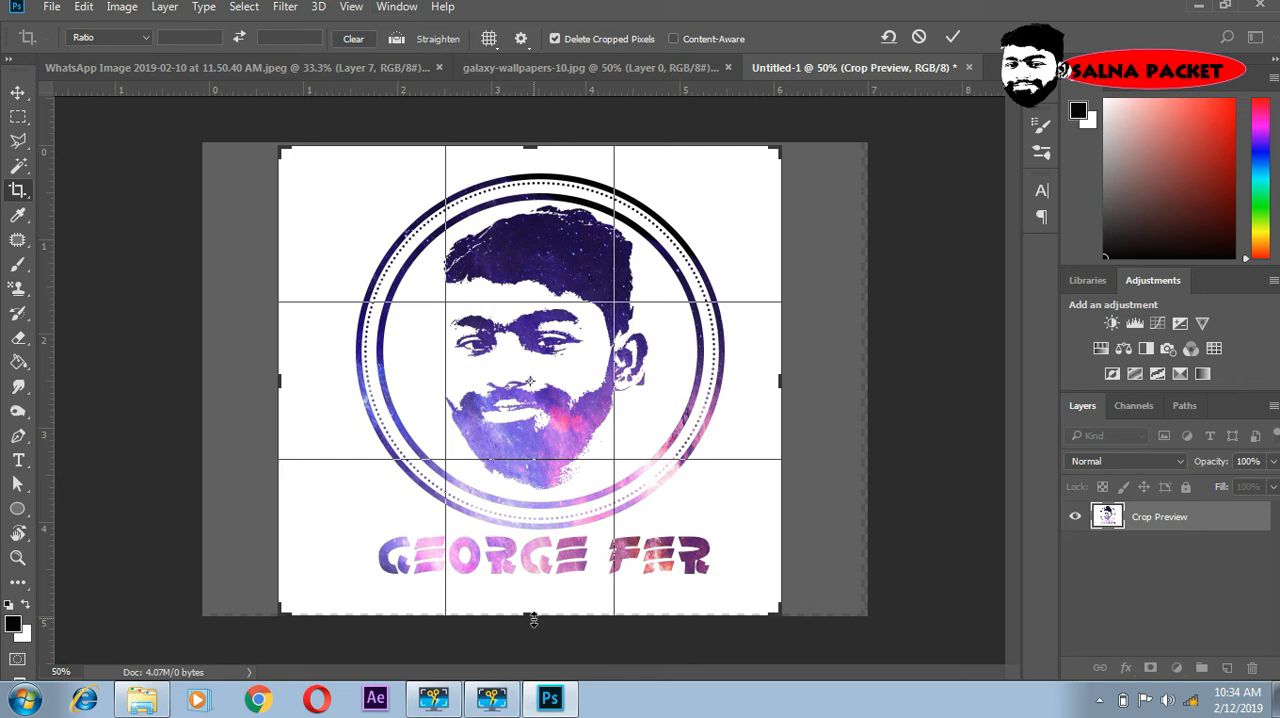
left_click_drag(533, 620, 536, 619)
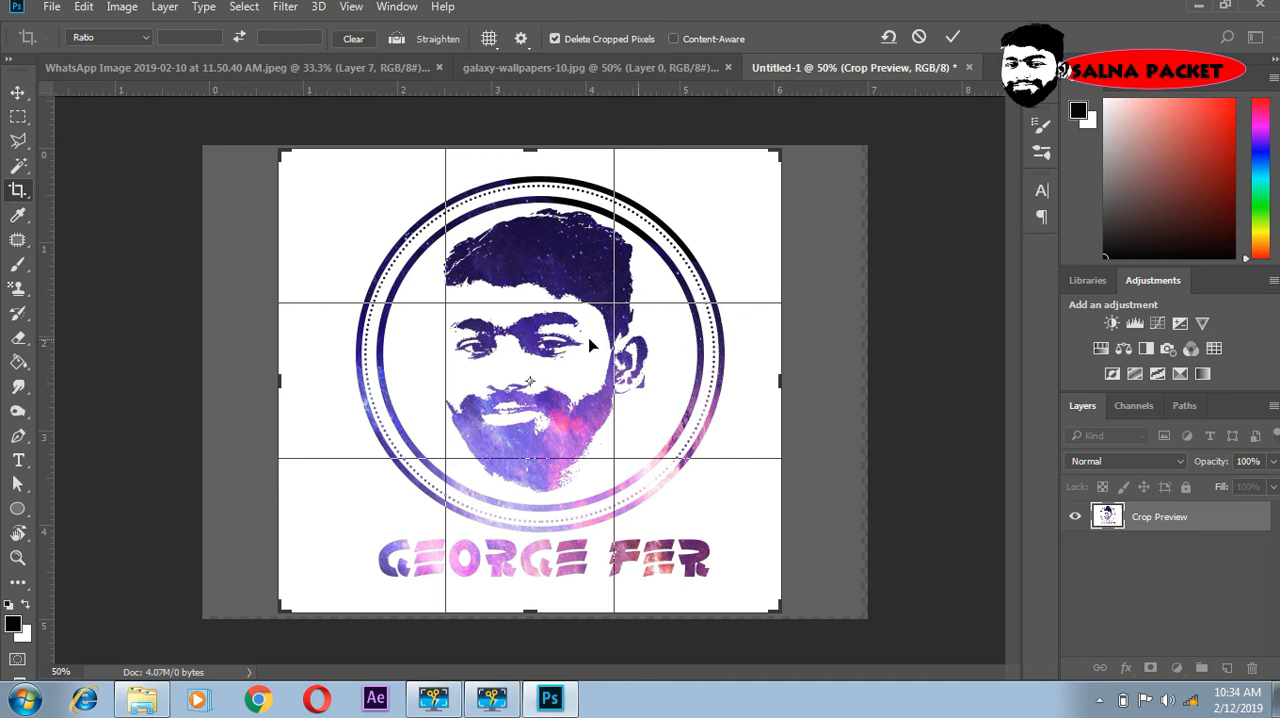
- Switch to the tutorial folder in Windows Explorer, select the GE image file, and return to Photoshop
left_click(141, 698)
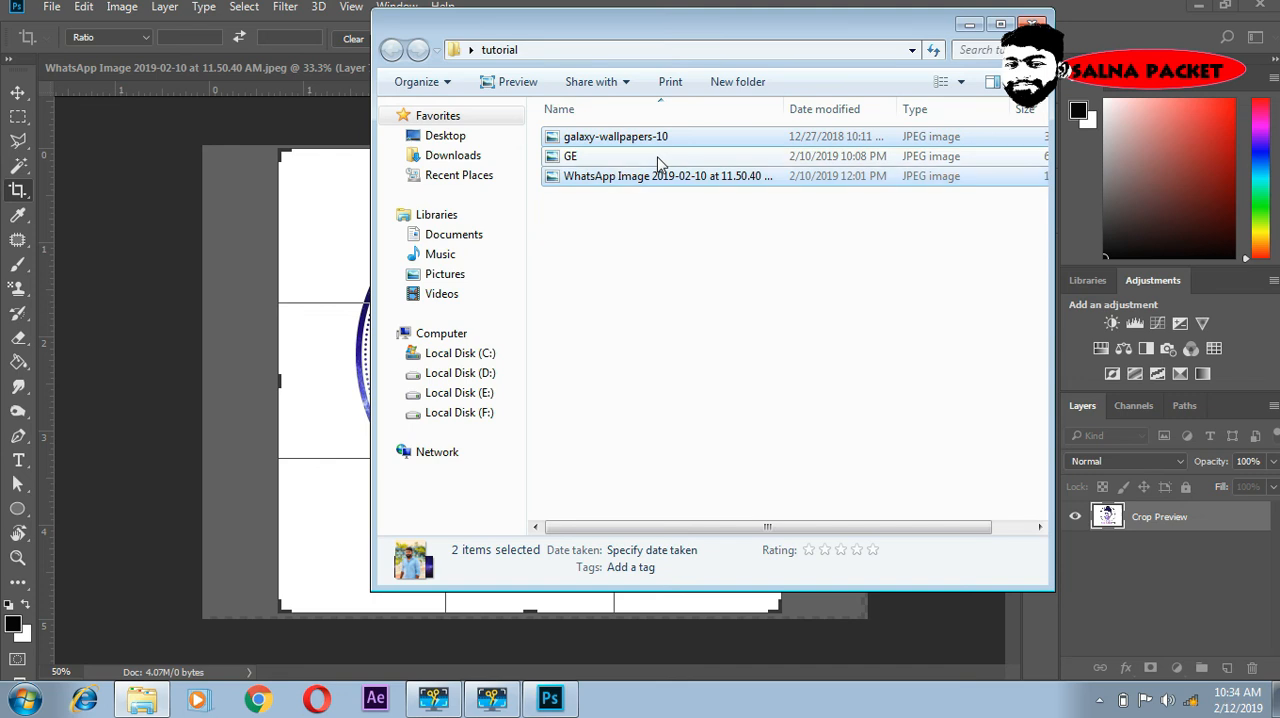
left_click(657, 160)
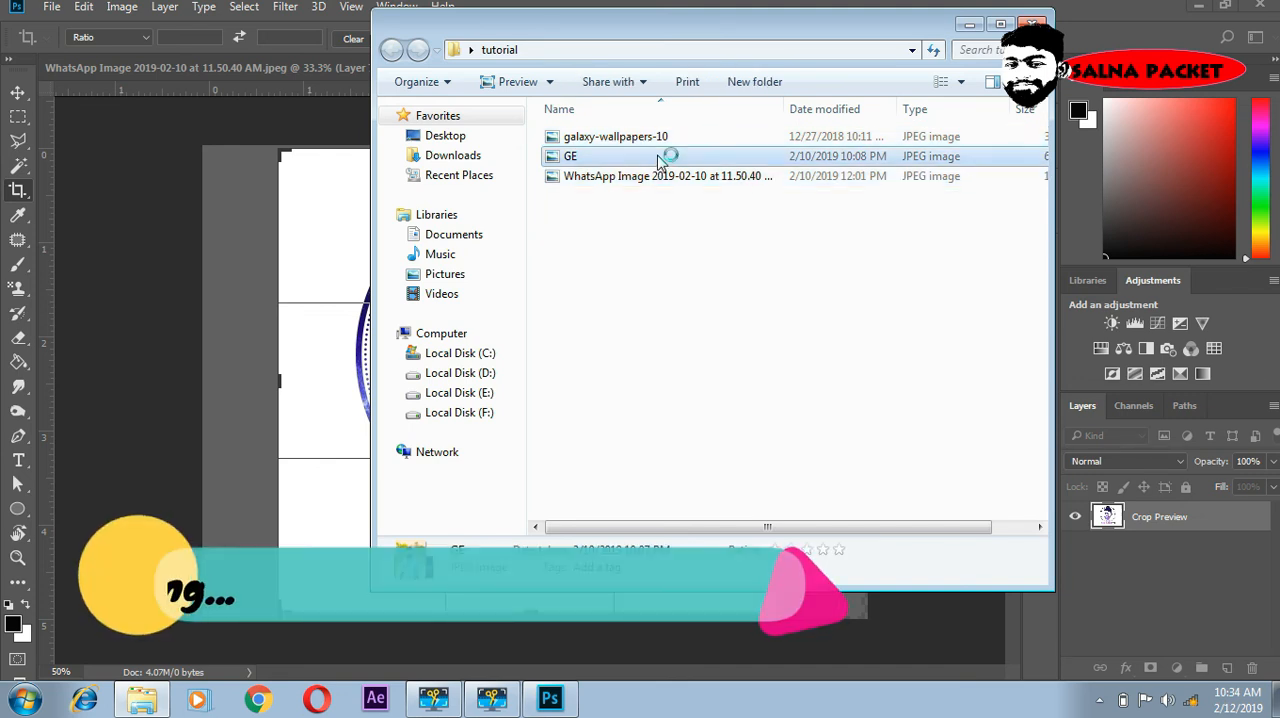
left_click(966, 25)
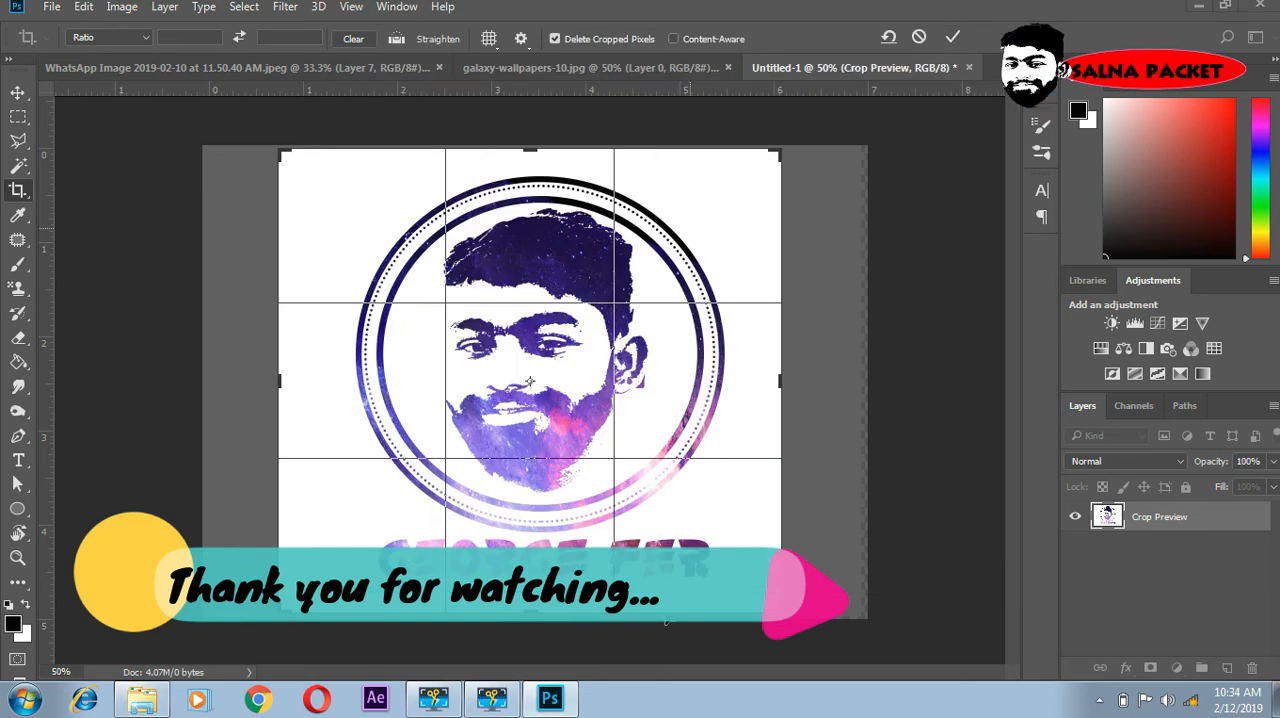